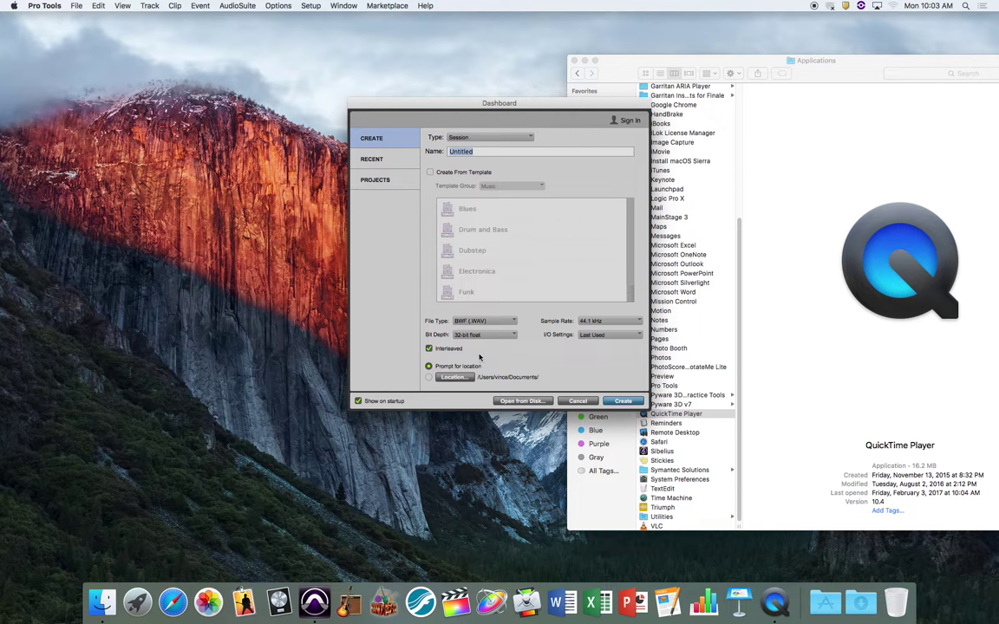
Step: Dismiss the Dashboard and check the Playback Engine settings, leaving them as they are
left_click(578, 401)
left_click(311, 5)
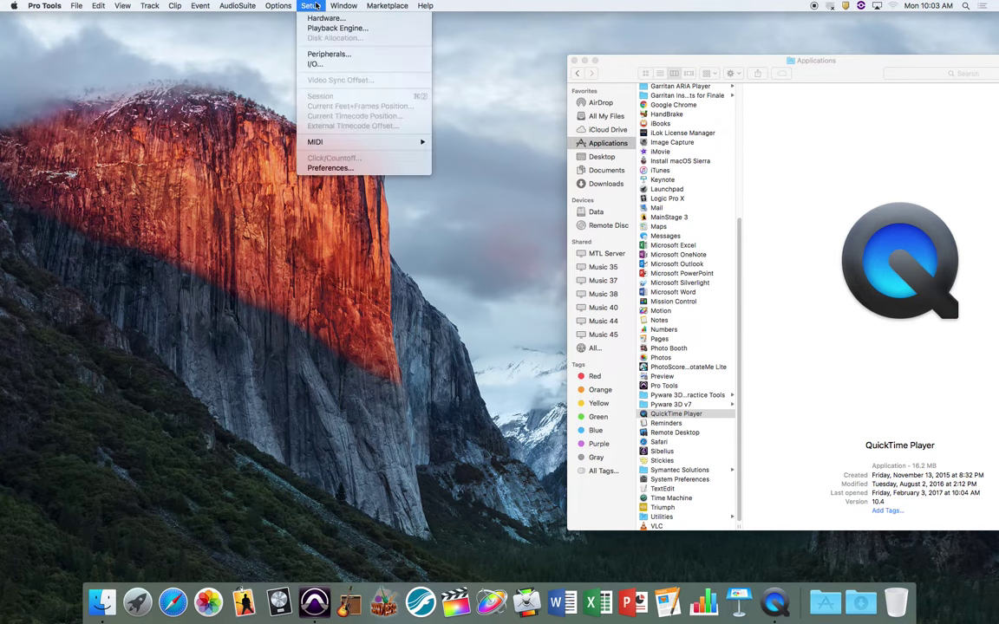
left_click(330, 29)
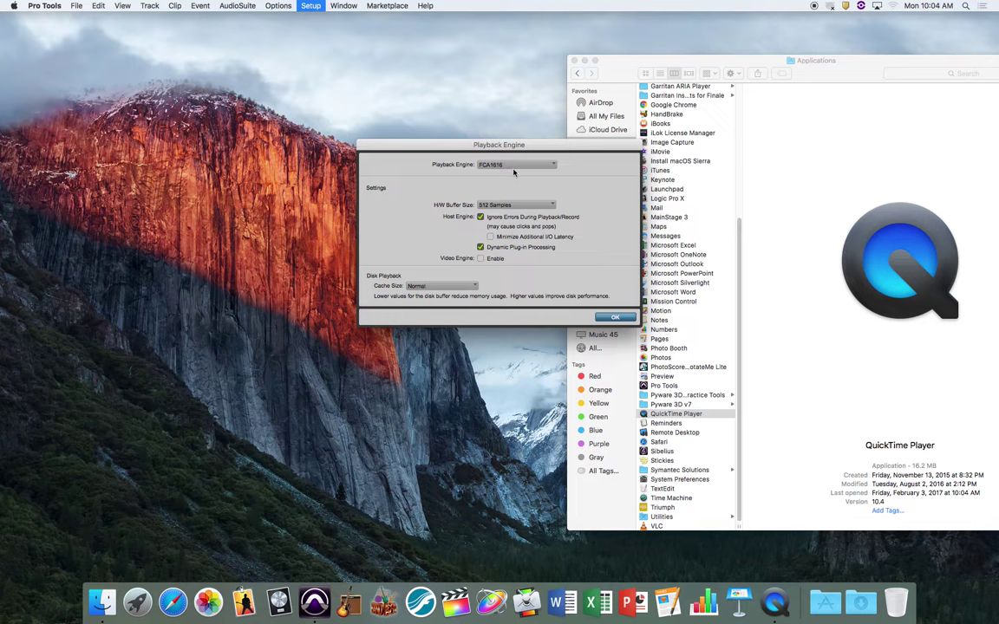
left_click(568, 308)
Step: In the I/O Setup, delete all existing input paths and restore the default input paths
left_click(310, 5)
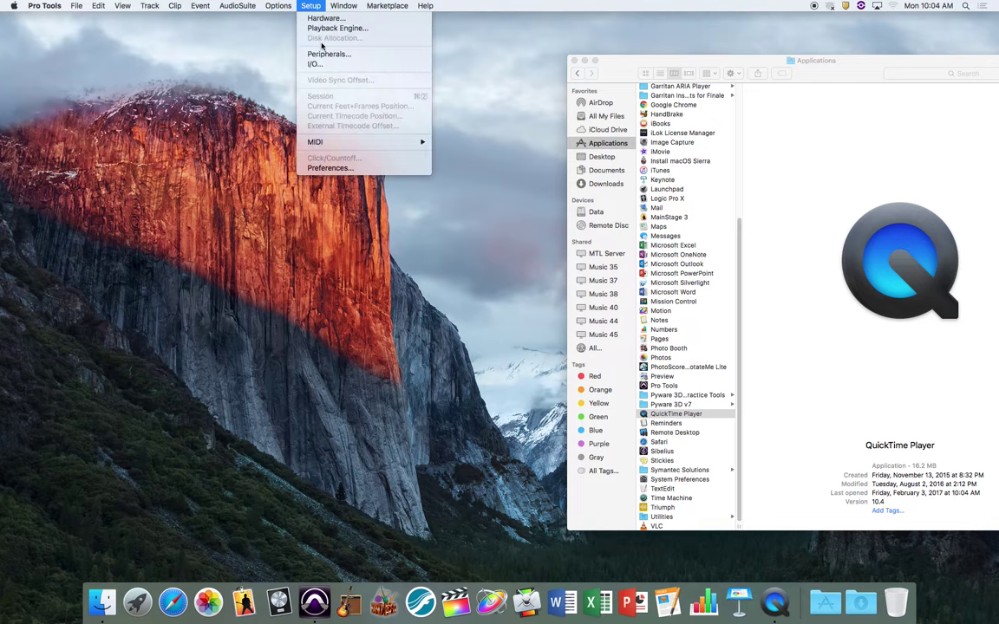
left_click(332, 60)
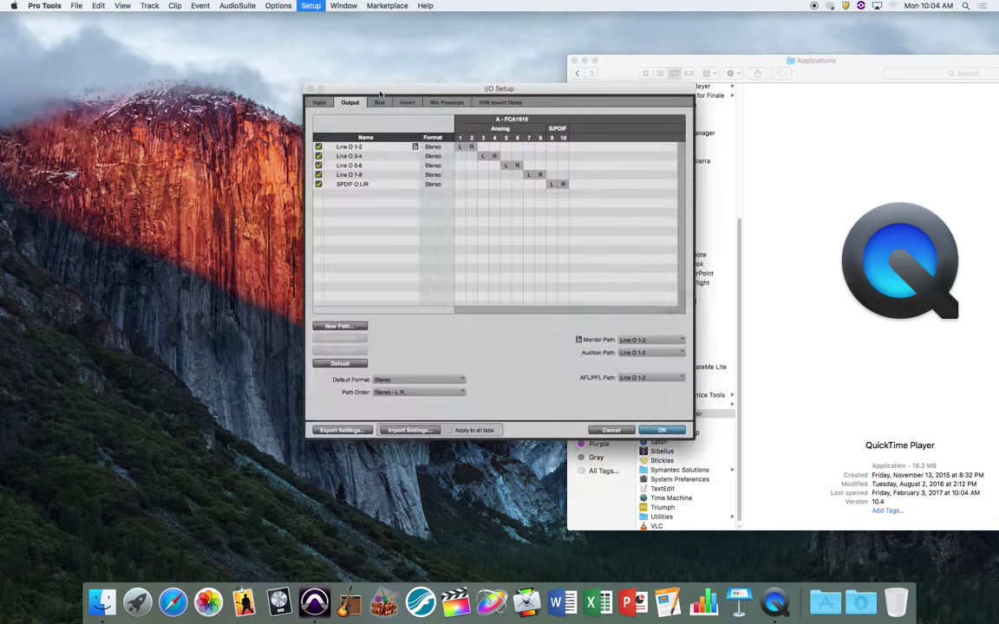
left_click(319, 102)
left_click(346, 146)
left_click(347, 184, "shift")
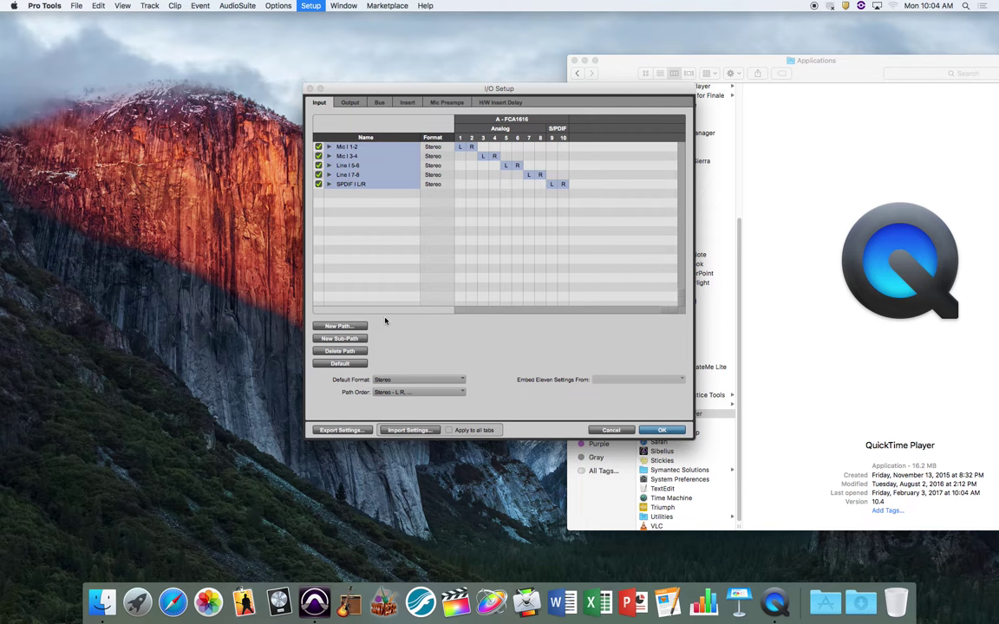
left_click(351, 352)
left_click(350, 363)
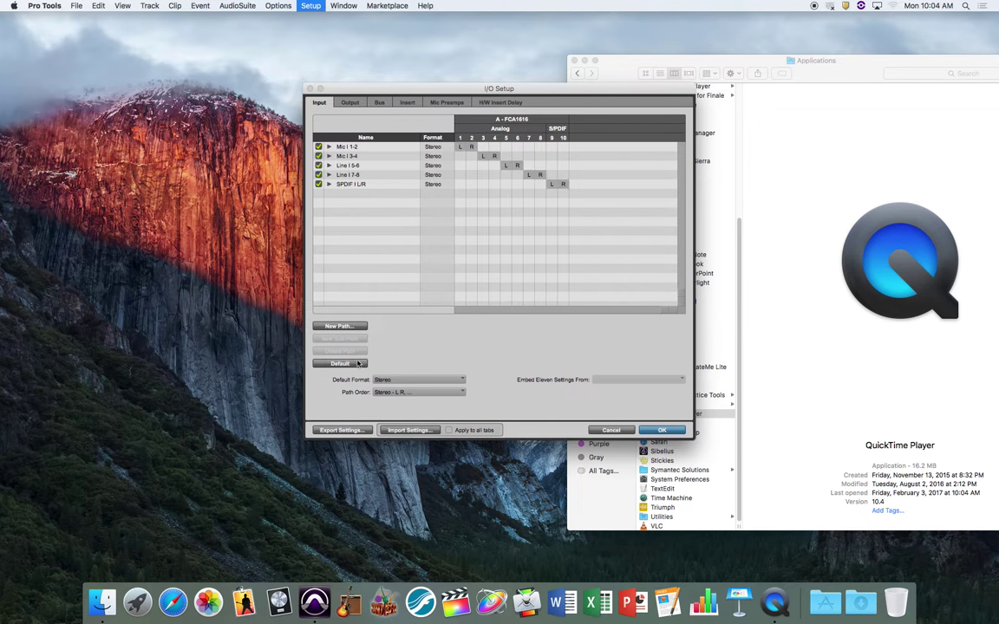
Step: Delete all output paths in the I/O Setup and restore the default output paths
left_click(350, 102)
left_click(364, 149)
key("super+a")
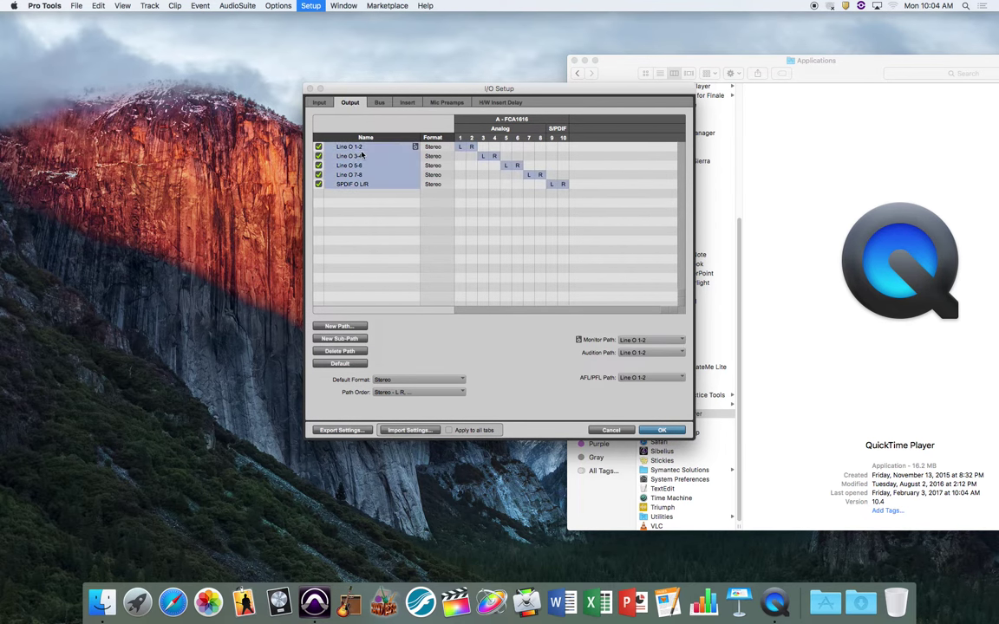
left_click(340, 351)
left_click(340, 364)
Step: Delete all bus paths, restore the default busses and accept the I/O Setup changes
left_click(379, 103)
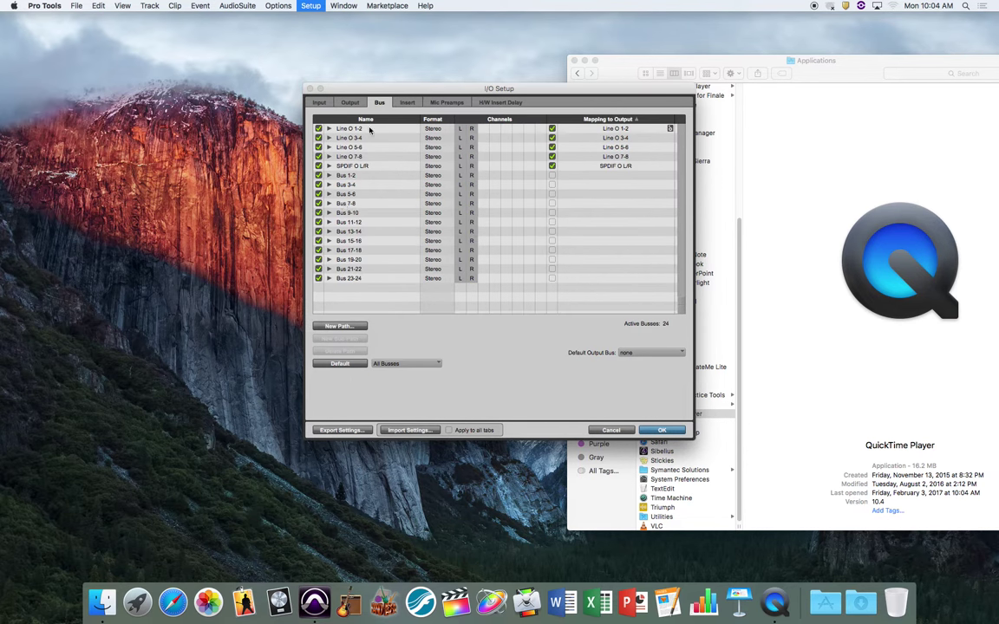
left_click(345, 366)
left_click(375, 271)
key("super+a")
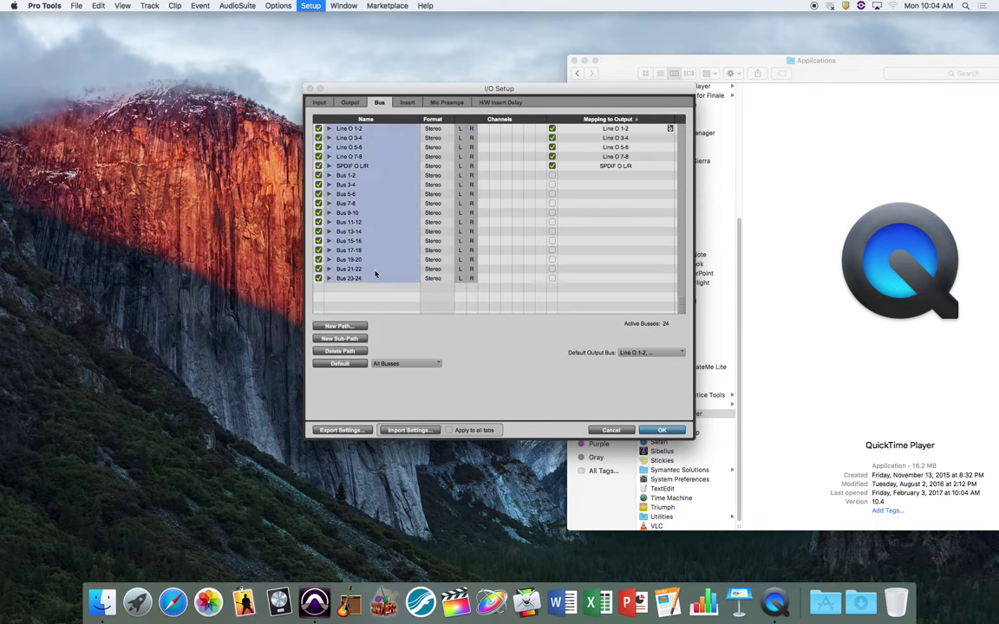
left_click(350, 352)
left_click(340, 364)
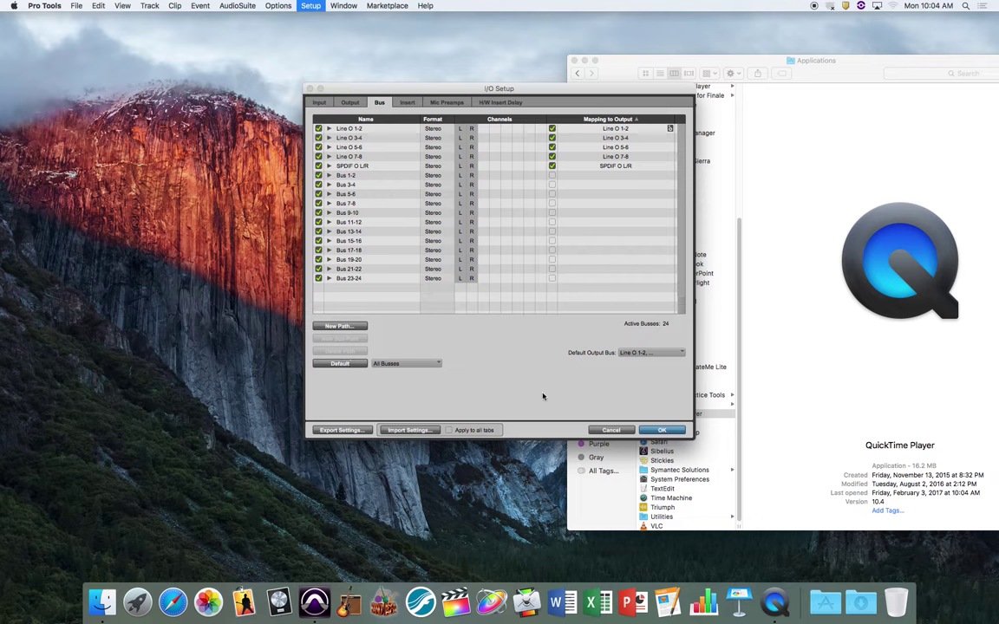
left_click(657, 431)
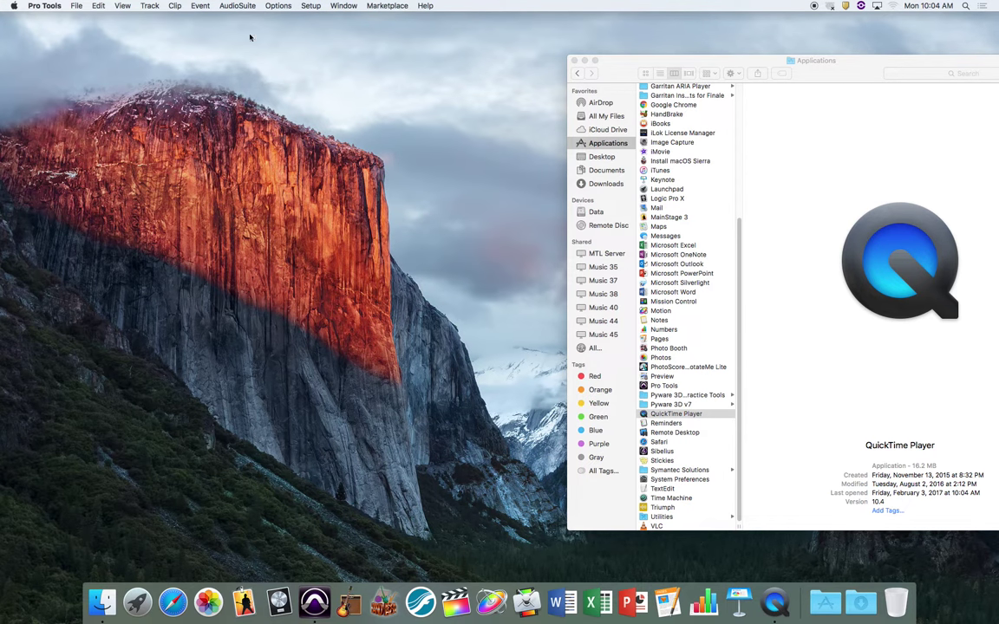
Step: Create a new session named "Class 6" and save it in the In Class folder
left_click(80, 6)
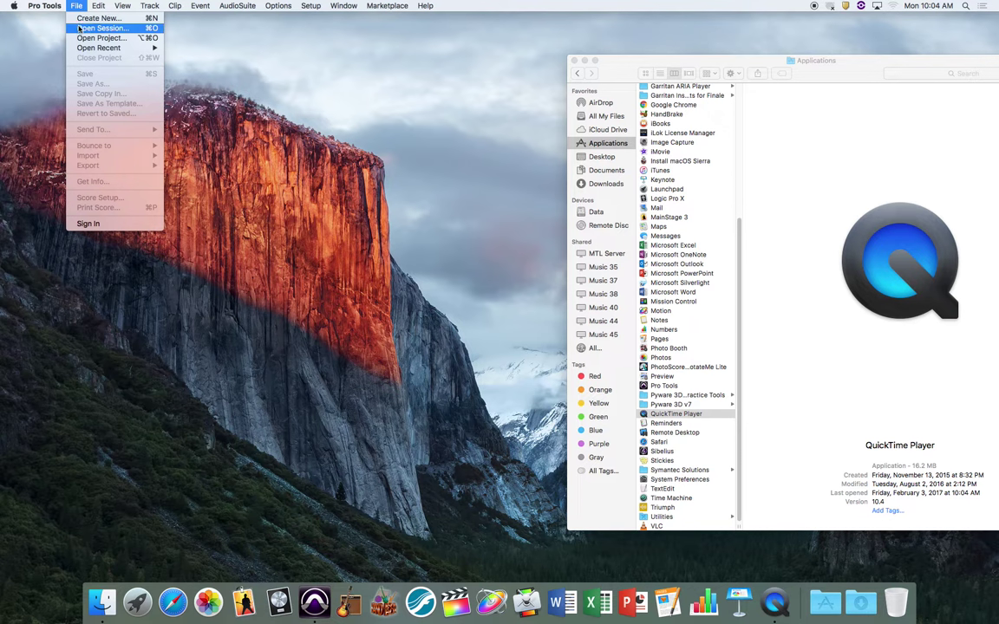
left_click(97, 18)
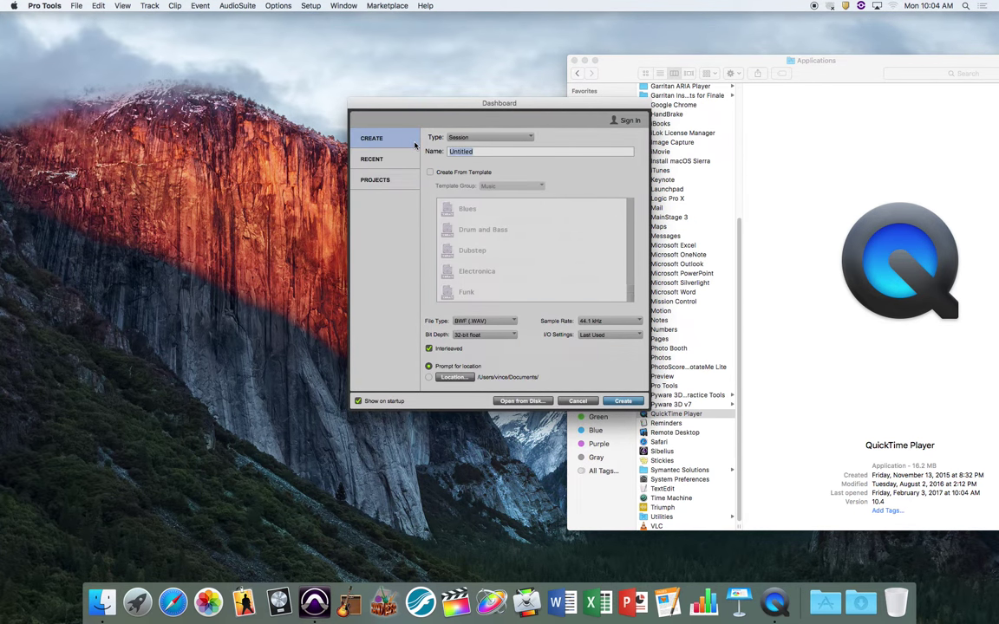
type("Class 6")
key("Return")
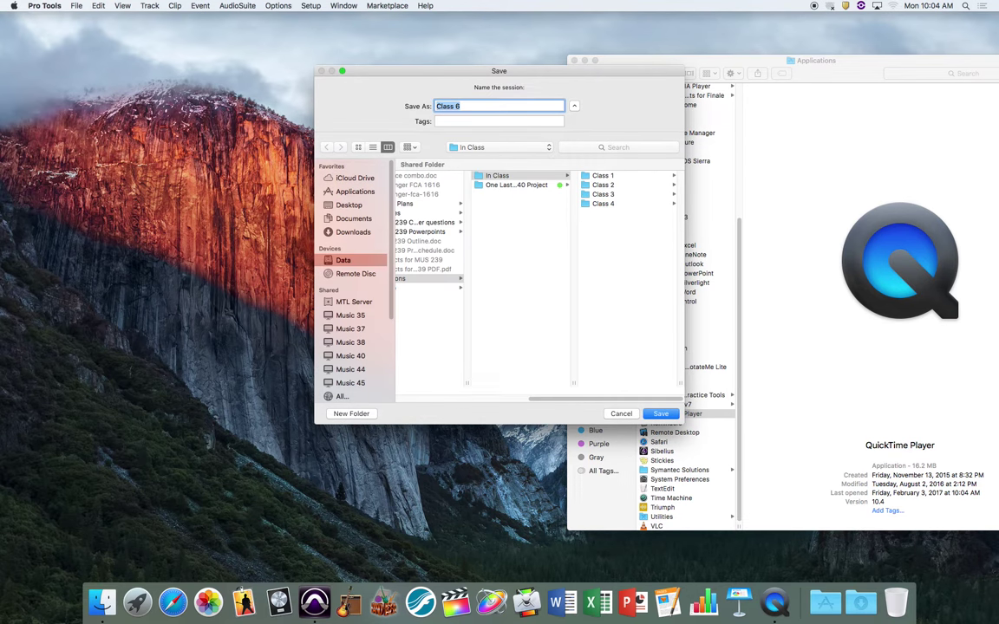
key("Return")
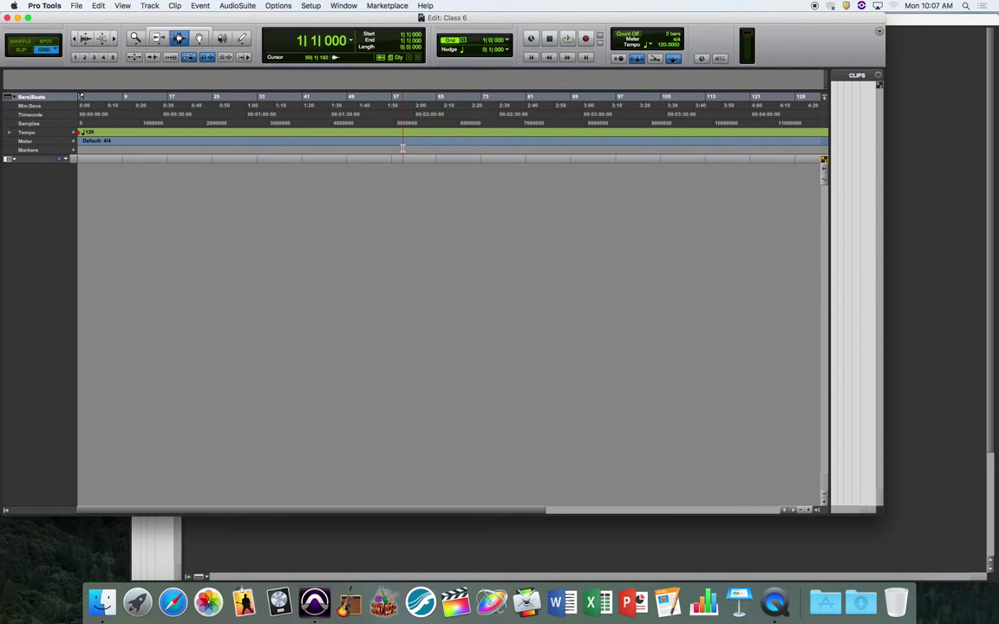
Step: Start an audio import and browse to the "Drum Samples for Mus239" folder on the Data drive
left_click(76, 7)
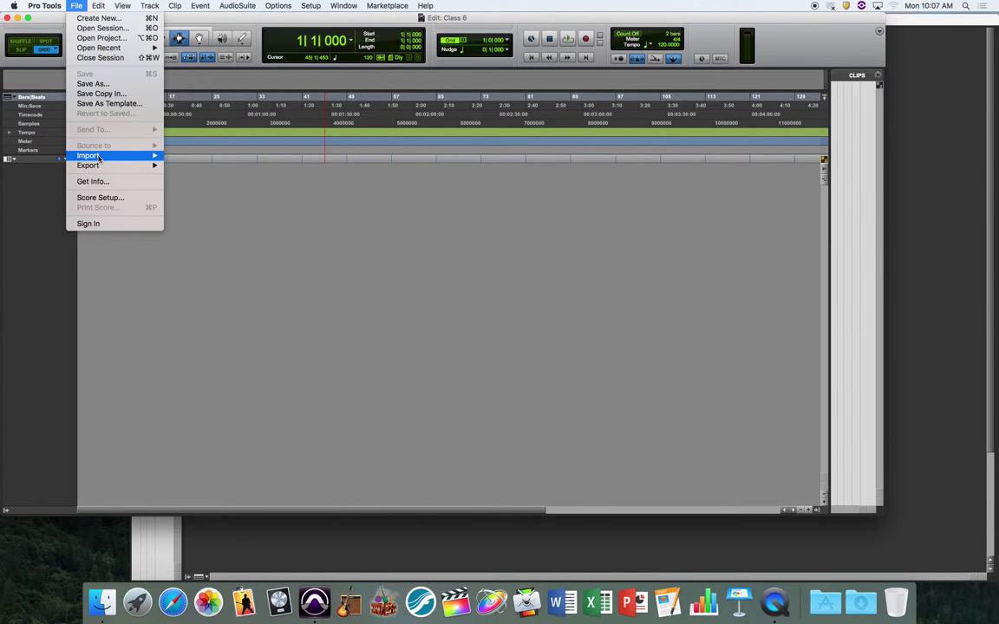
mouse_move(89, 155)
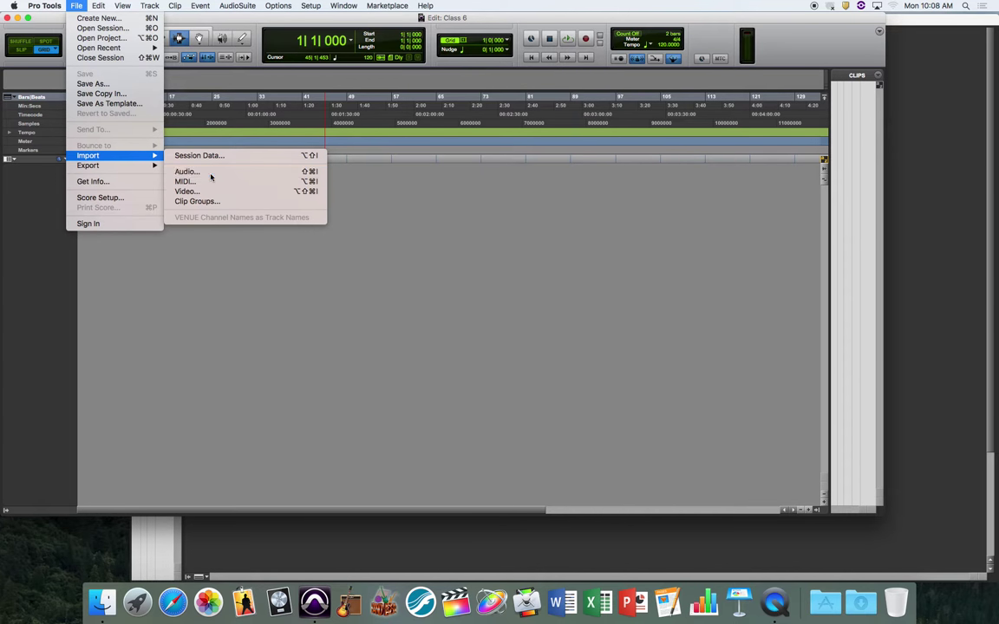
left_click(211, 173)
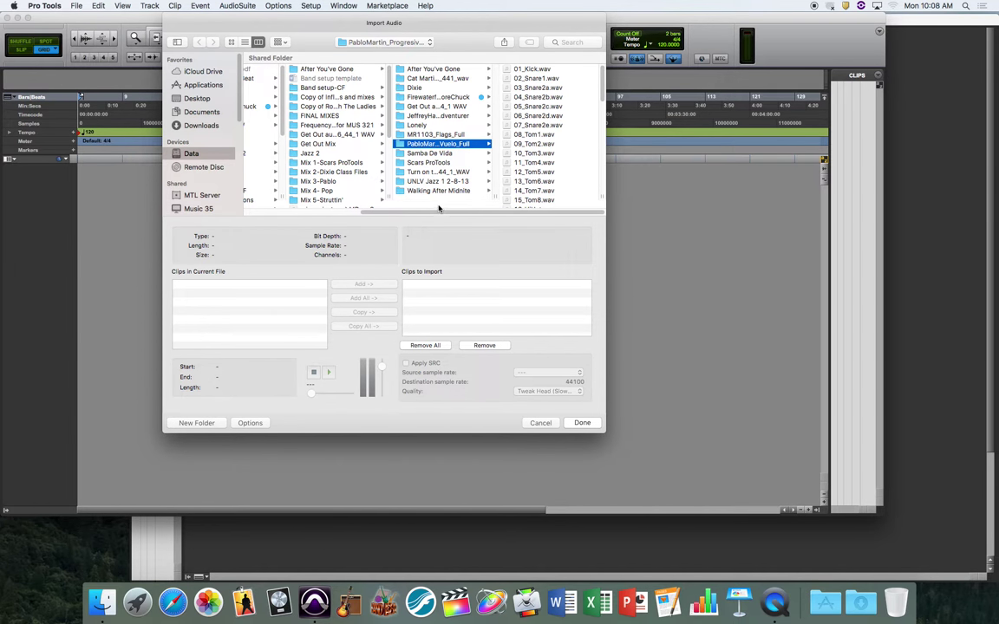
left_click_drag(441, 213, 310, 226)
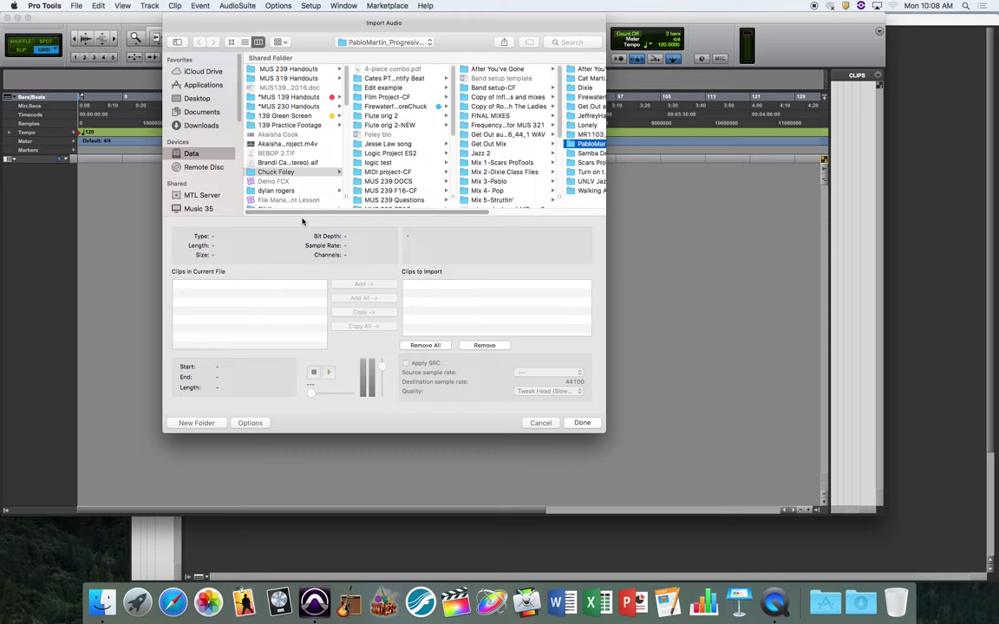
scroll(295, 157, "down", 10)
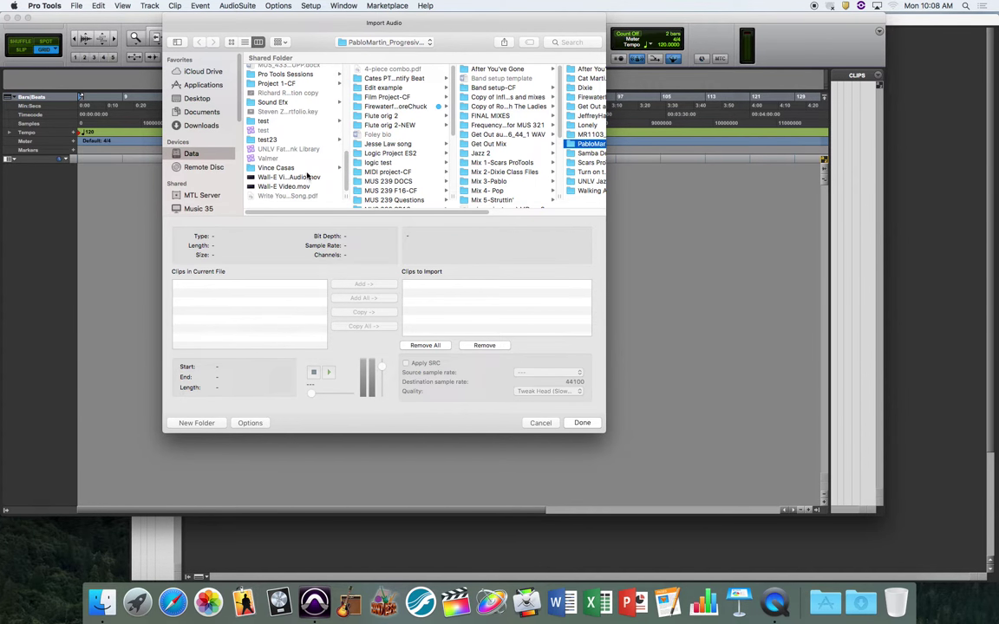
left_click(282, 168)
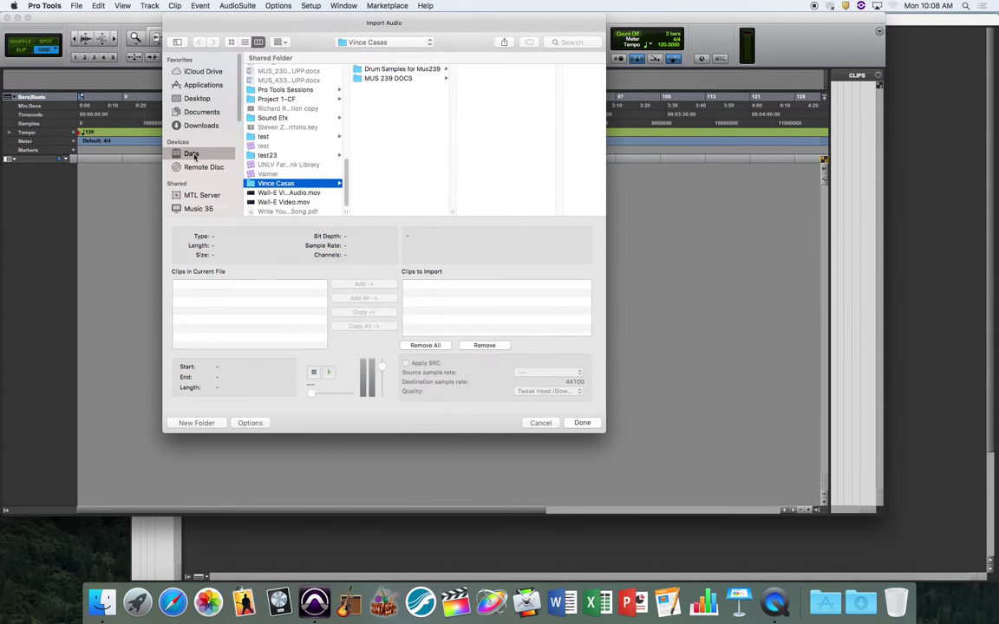
left_click(410, 71)
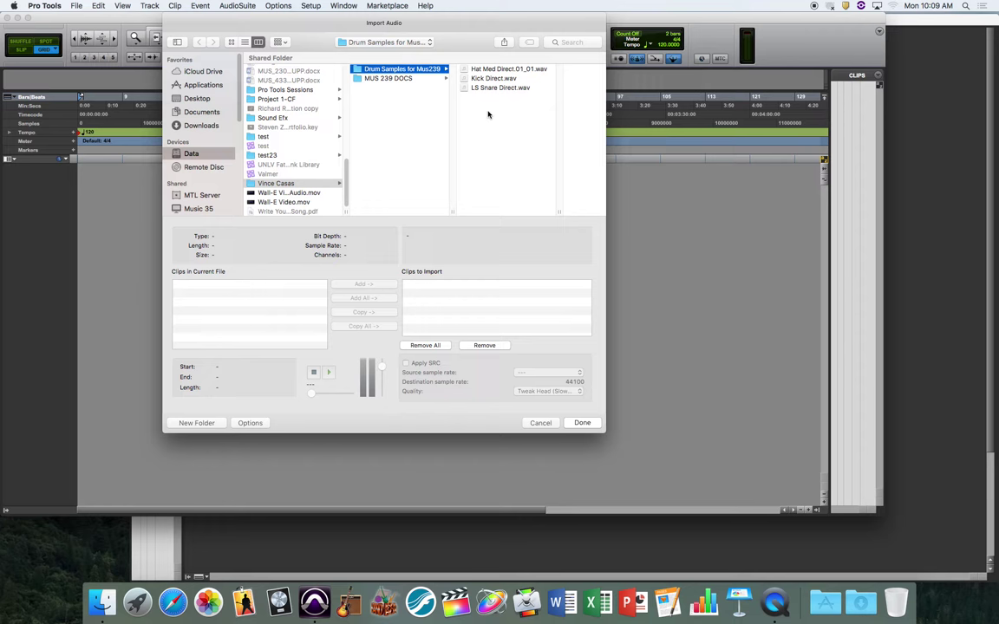
Step: Add the Hat Med Direct.01_01, Kick Direct and LS Snare Direct samples to the import list as copies
left_click(438, 68)
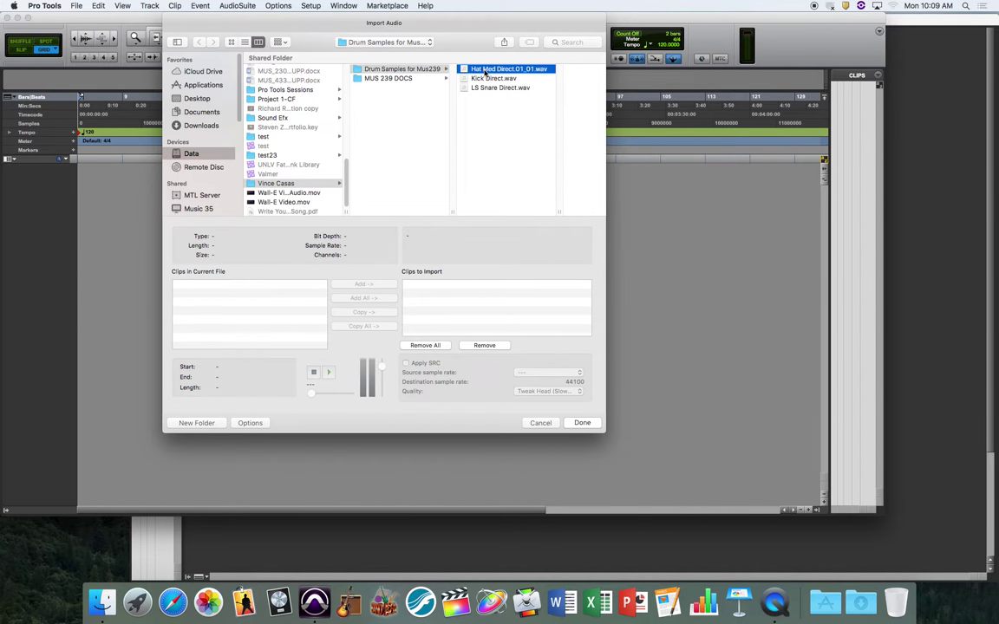
left_click(438, 87, "shift")
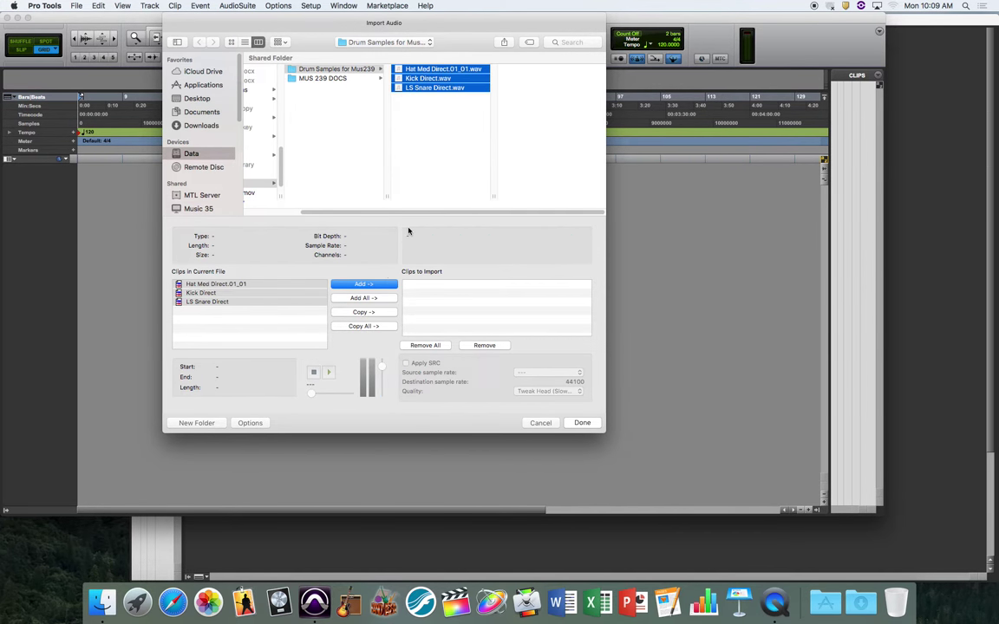
left_click(376, 326)
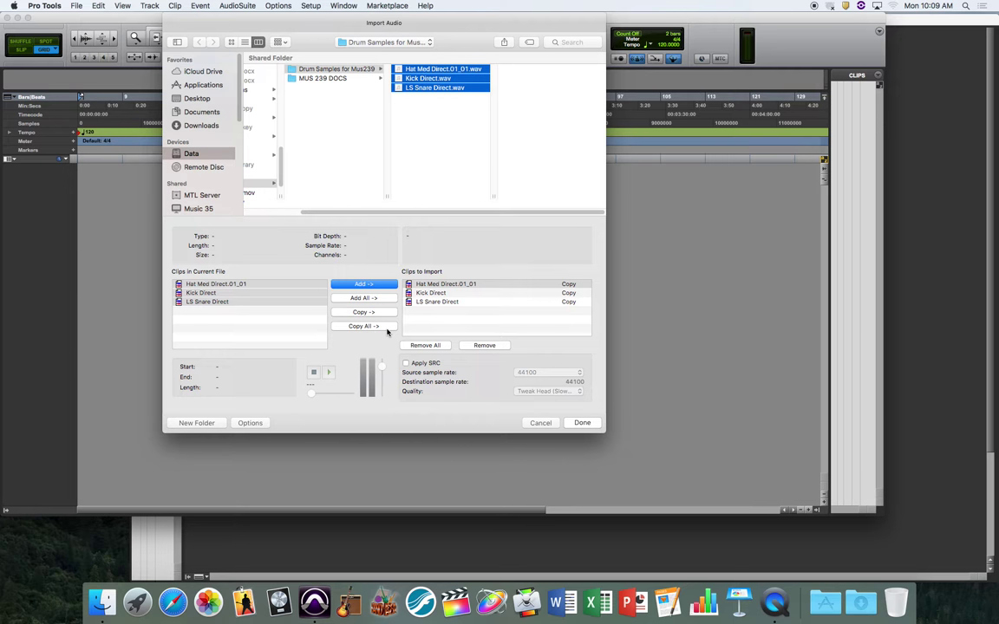
Step: Import the listed clips into the session's Audio Files folder, placing them on new tracks at the session start
left_click(582, 423)
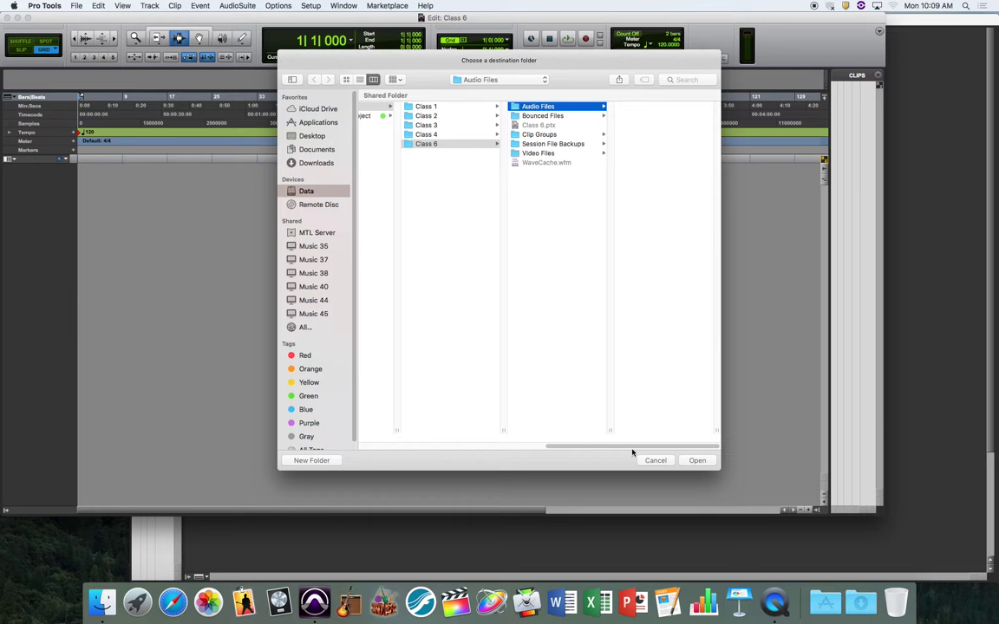
left_click(700, 462)
left_click(701, 463)
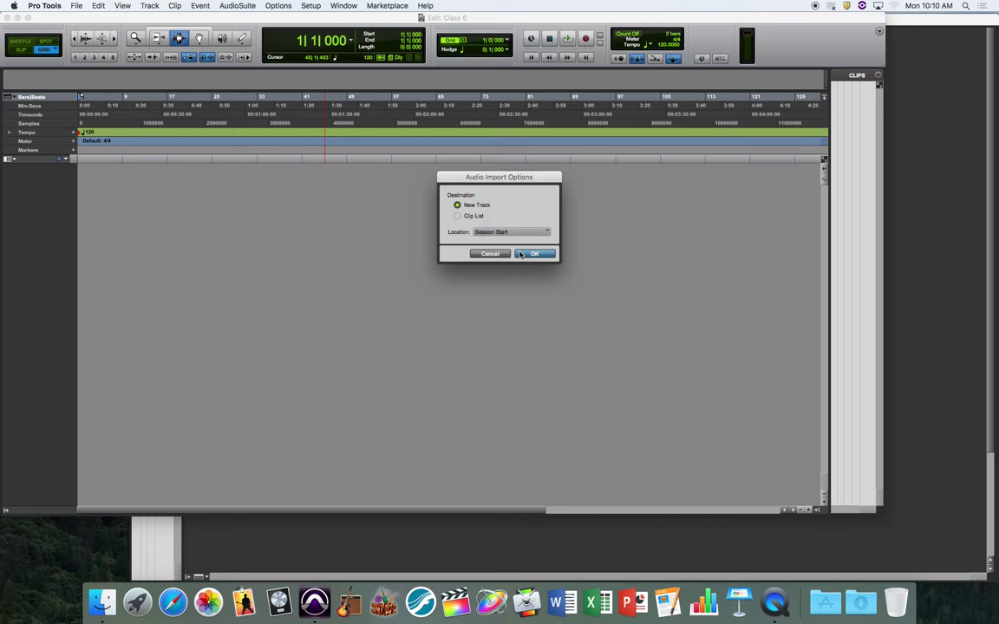
left_click(520, 254)
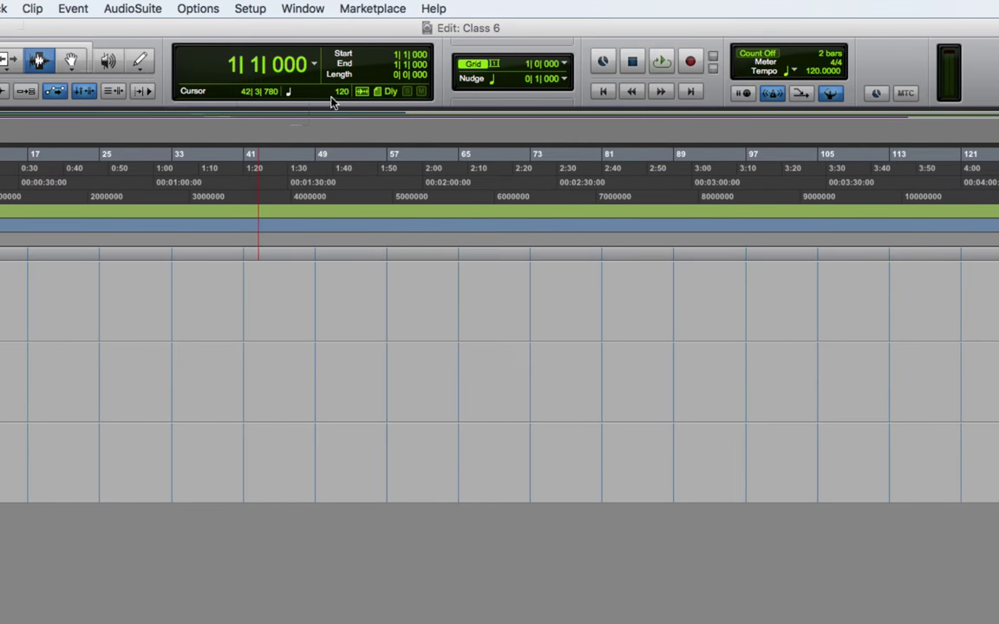
left_click(315, 66)
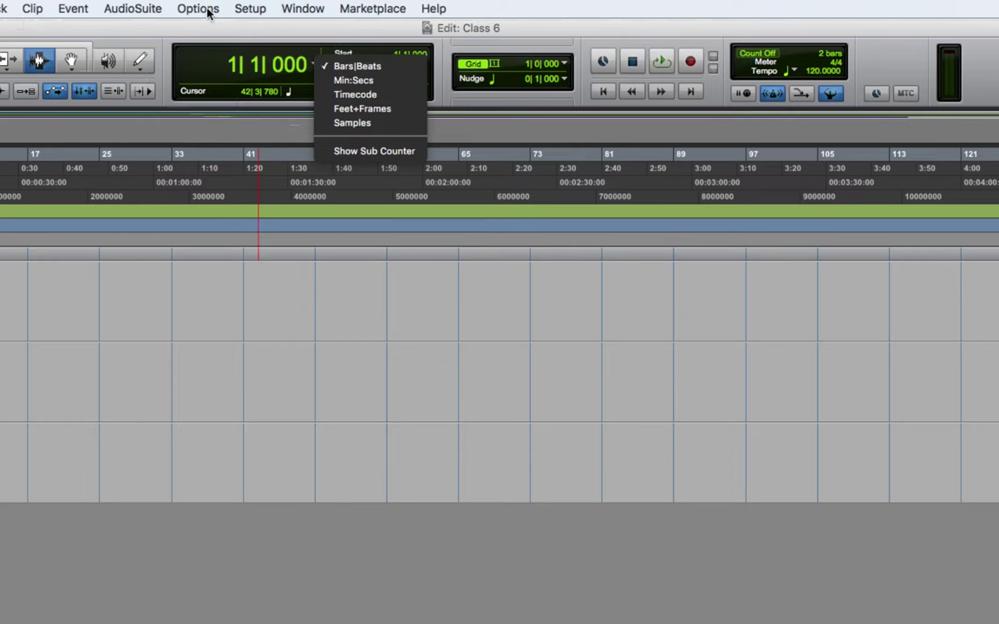
left_click(224, 32)
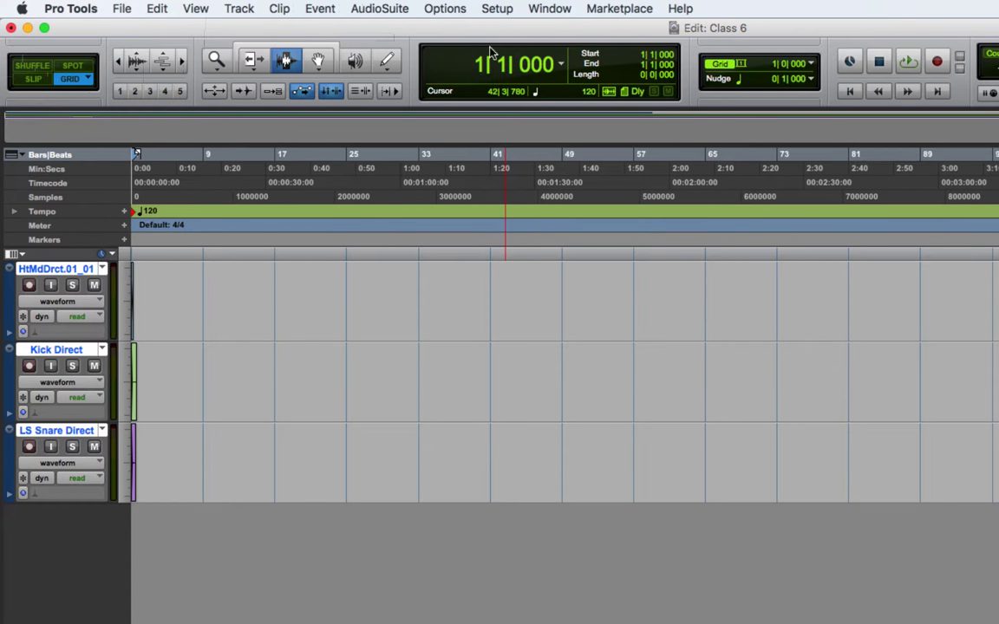
Step: Set the grid value to 1/4 note
left_click(807, 65)
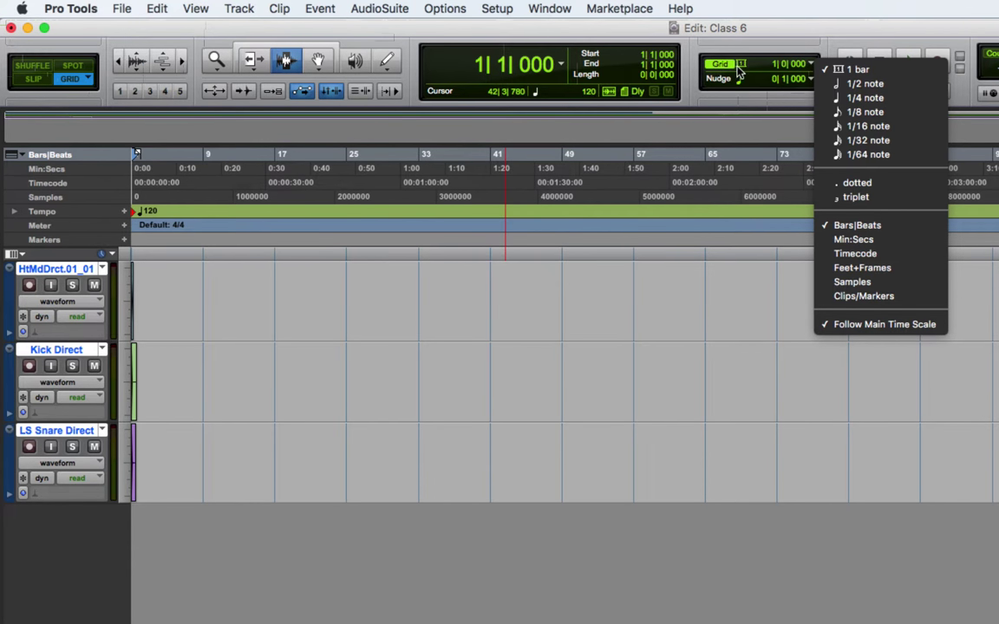
left_click(862, 100)
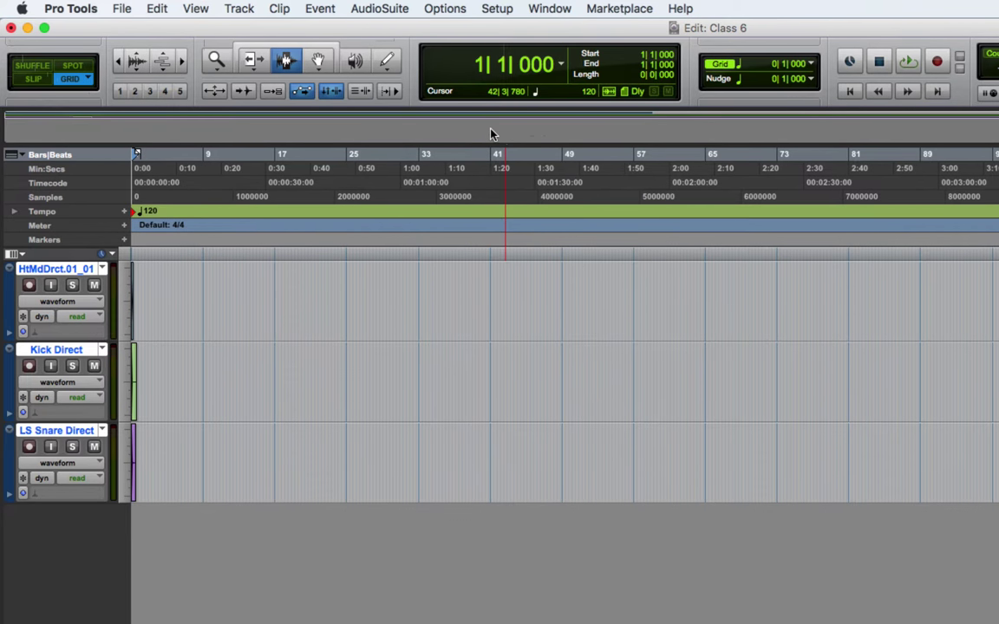
left_click(343, 152)
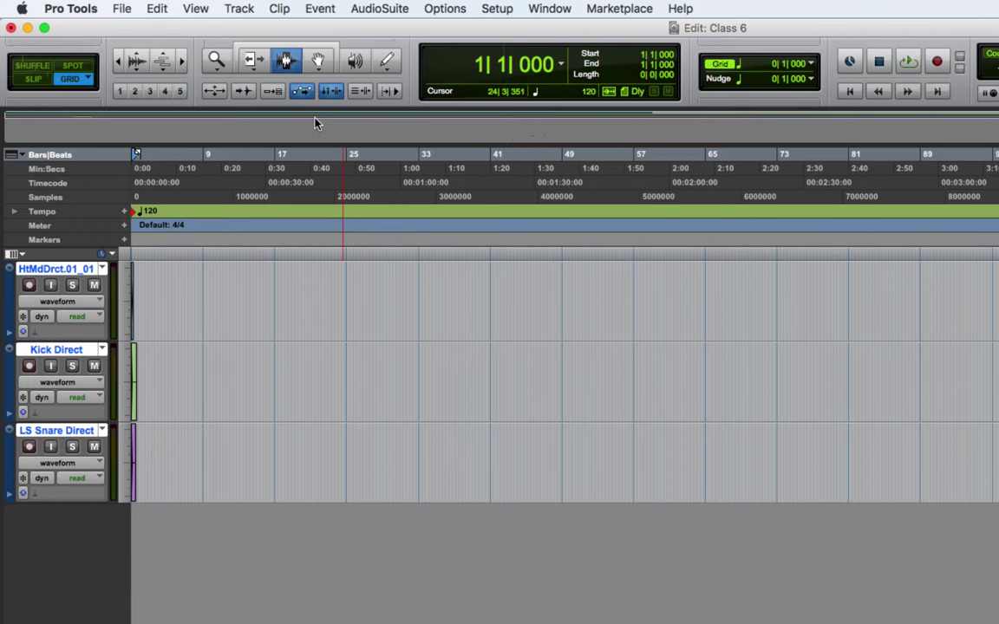
Step: Zoom the timeline to show all three drum clips in full across roughly the first two bars
double_click(217, 60)
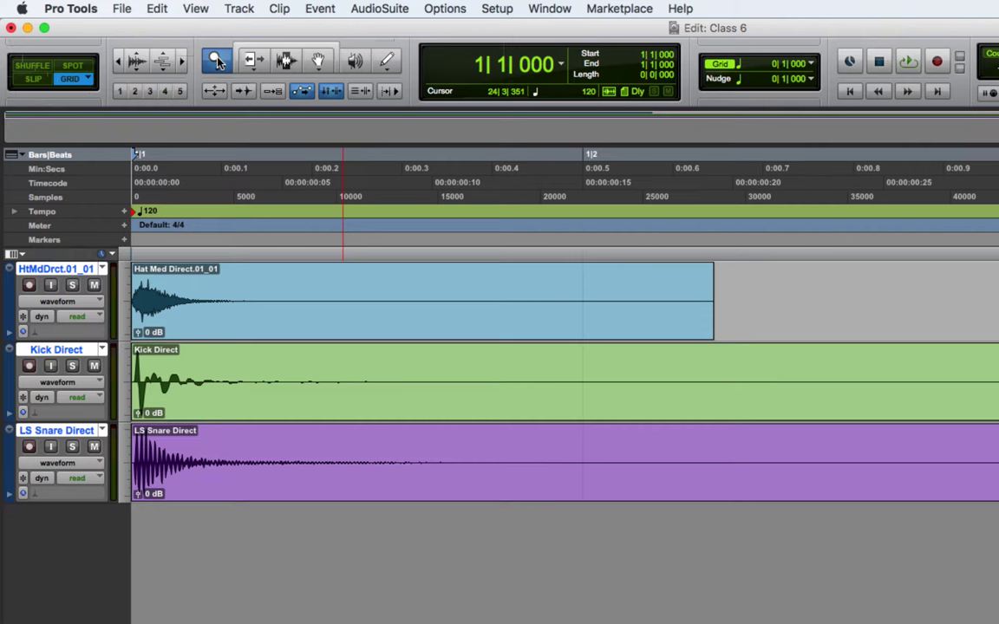
left_click(118, 63)
left_click(118, 63)
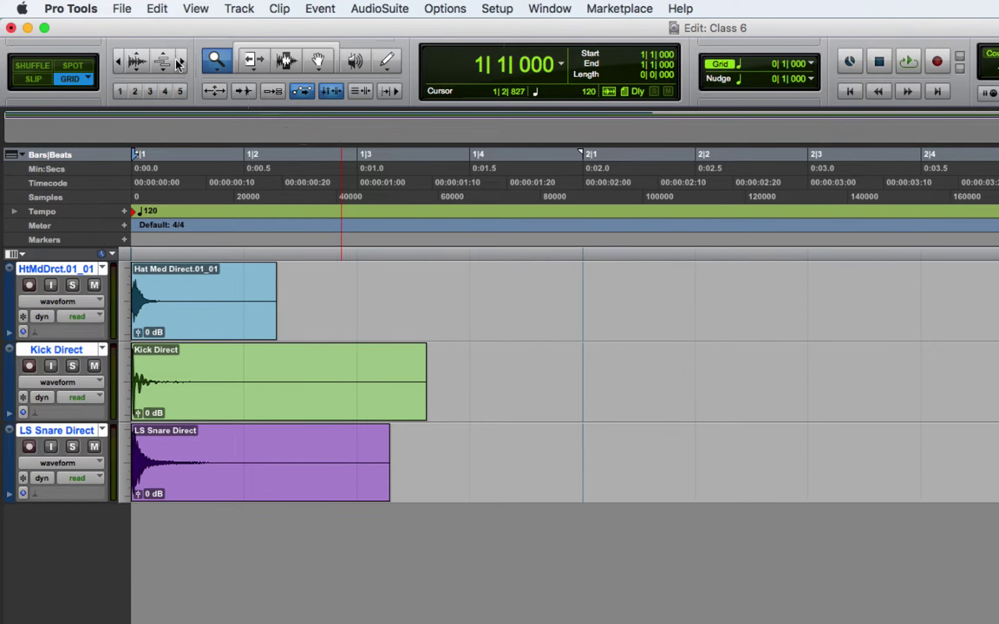
left_click(119, 62)
left_click(178, 65)
left_click(119, 62)
left_click(180, 66)
Step: Deselect all tracks and reorder them as Kick Direct first, LS Snare Direct second and HtMdDrct.01_01 last
left_click(285, 63)
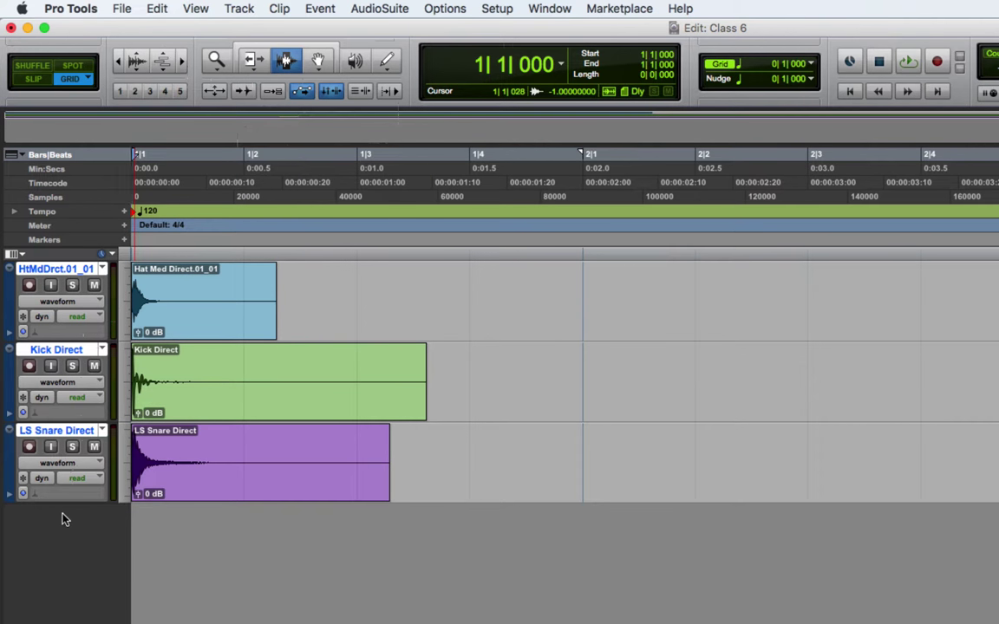
left_click(76, 351, "alt")
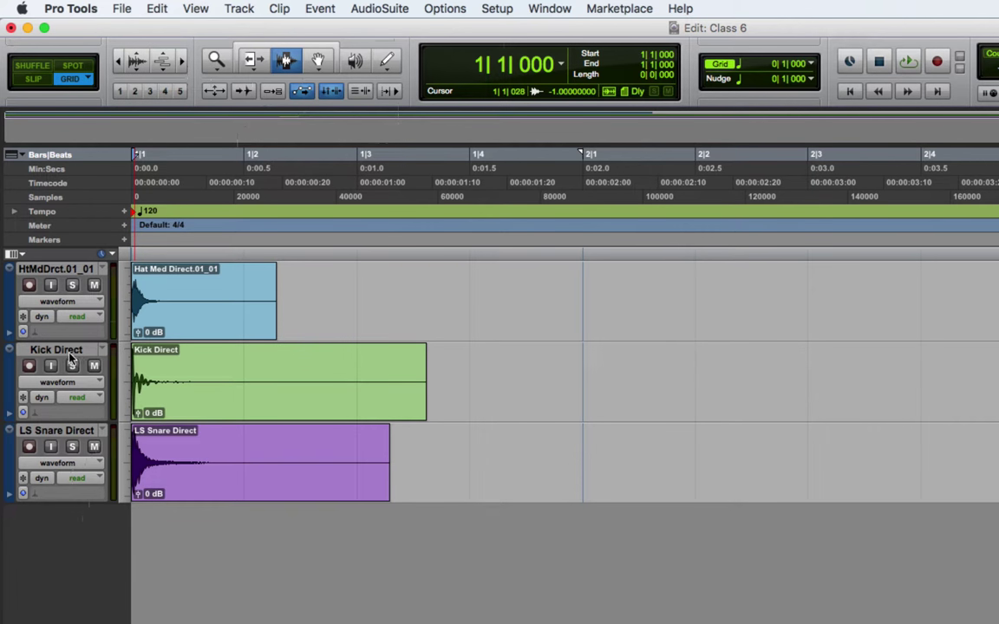
double_click(69, 352)
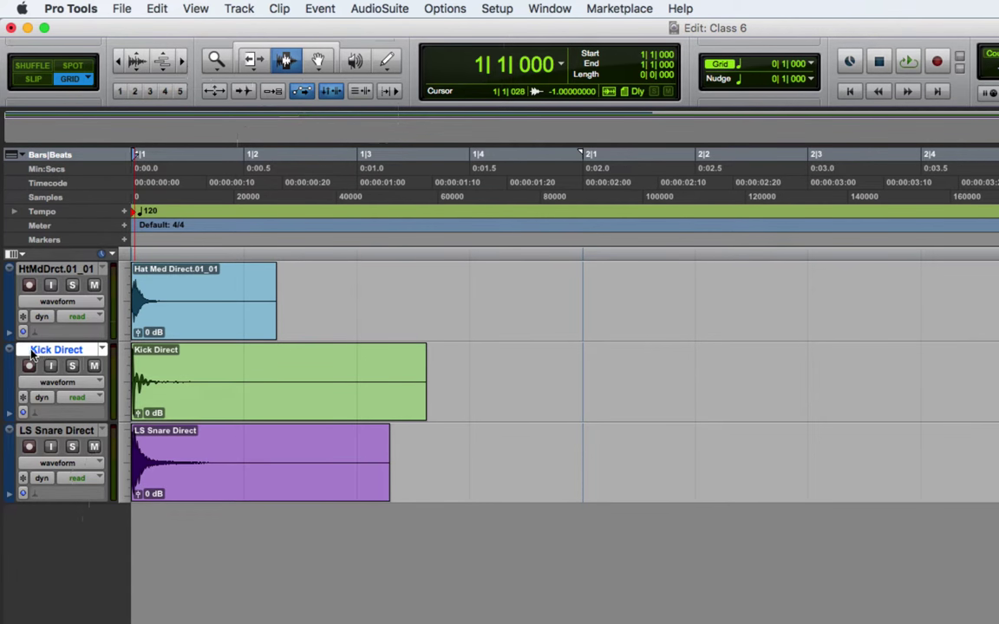
left_click_drag(28, 356, 31, 289)
left_click_drag(41, 435, 41, 347)
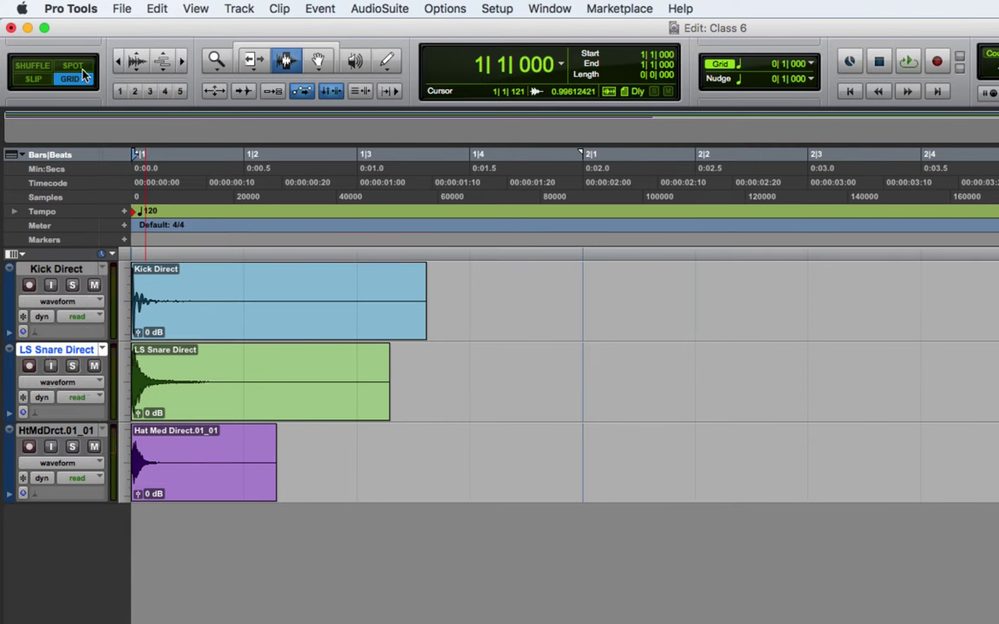
Step: In Shuffle mode, try to jump the edit cursor from the session start to the first hit in Kick Direct, and return to the start
left_click(216, 63)
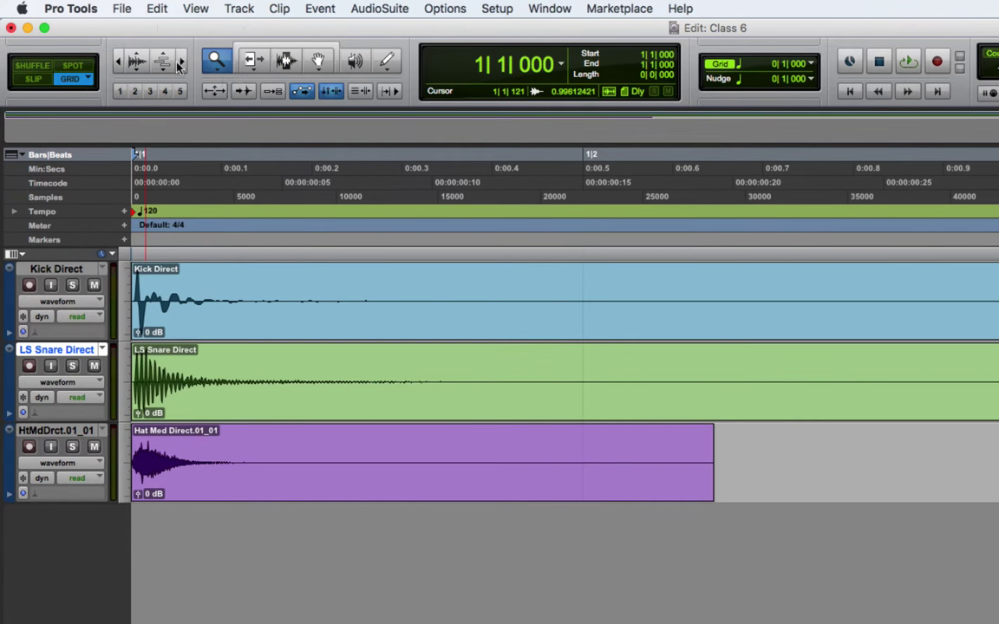
key("super+bracketright")
key("super+bracketright")
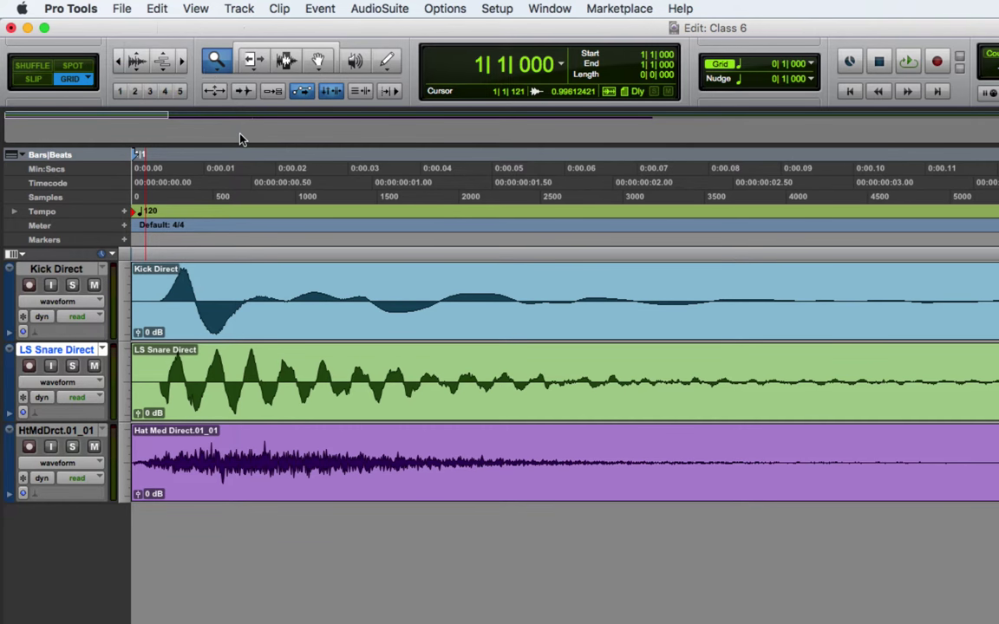
left_click(48, 68)
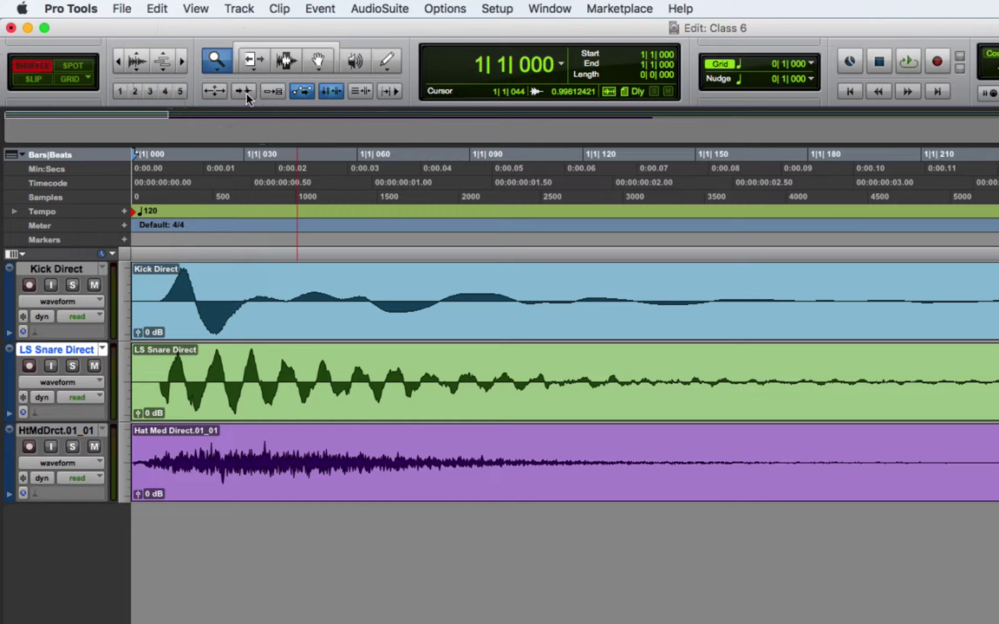
left_click(290, 66)
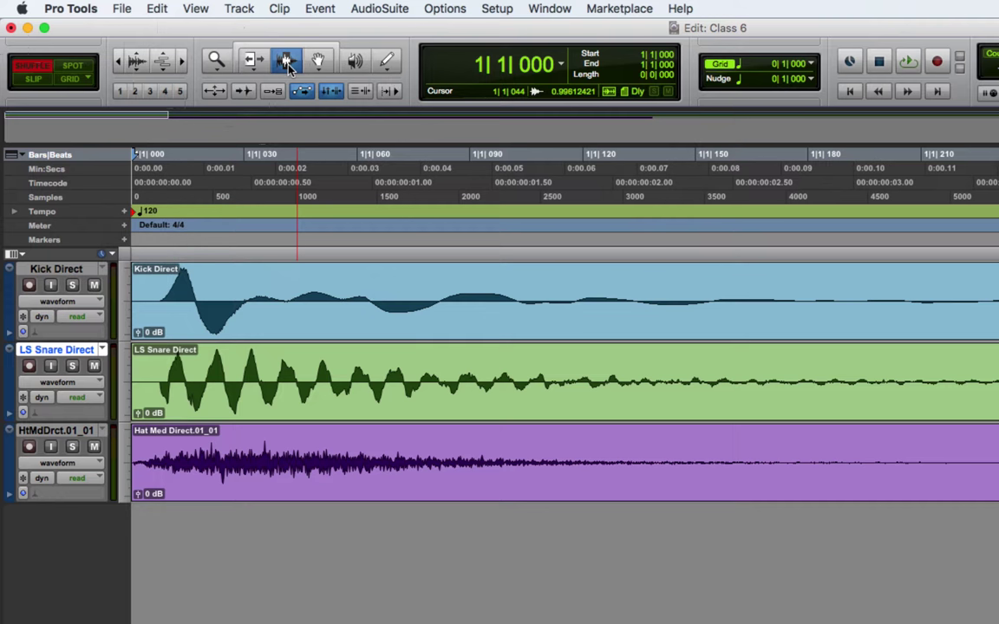
left_click(208, 196)
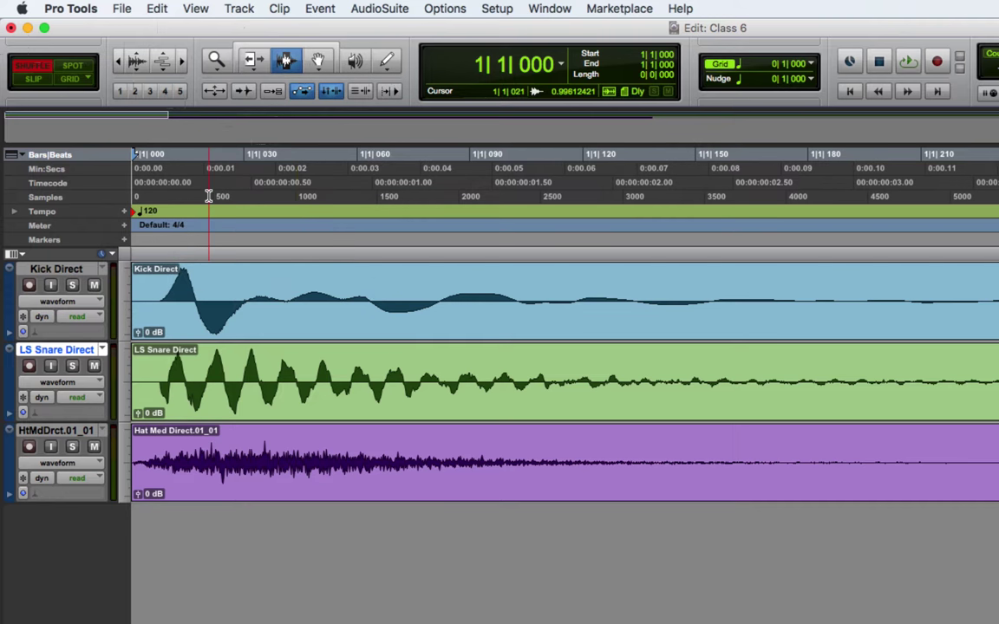
left_click(136, 298)
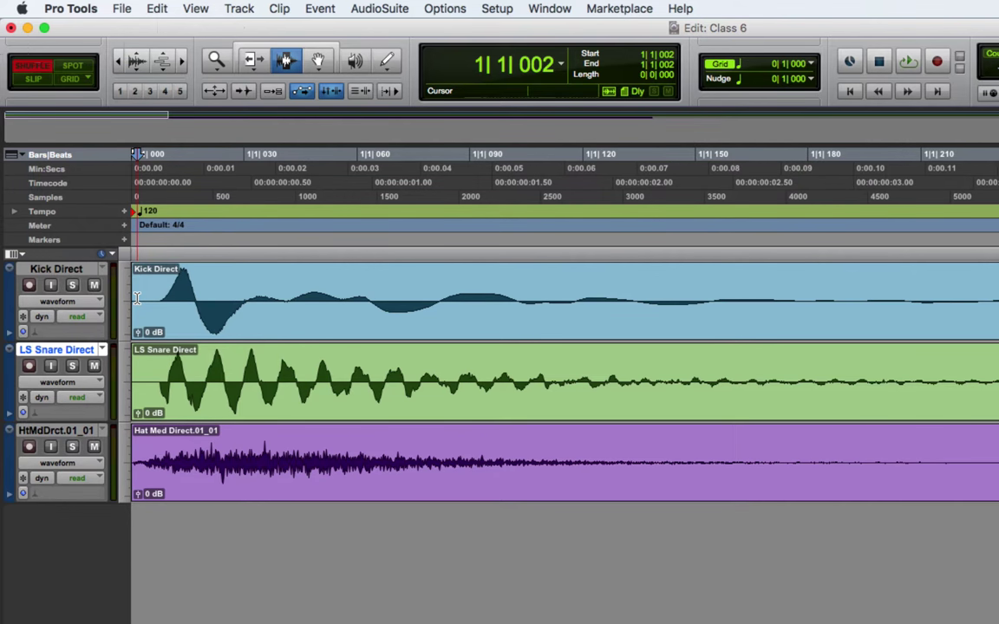
key("Return")
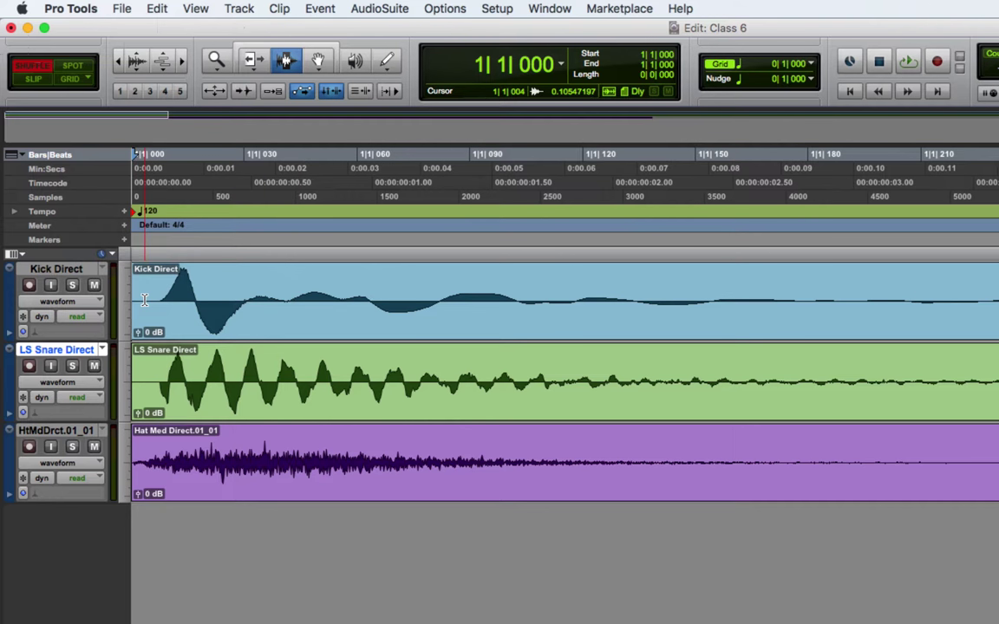
key("Tab")
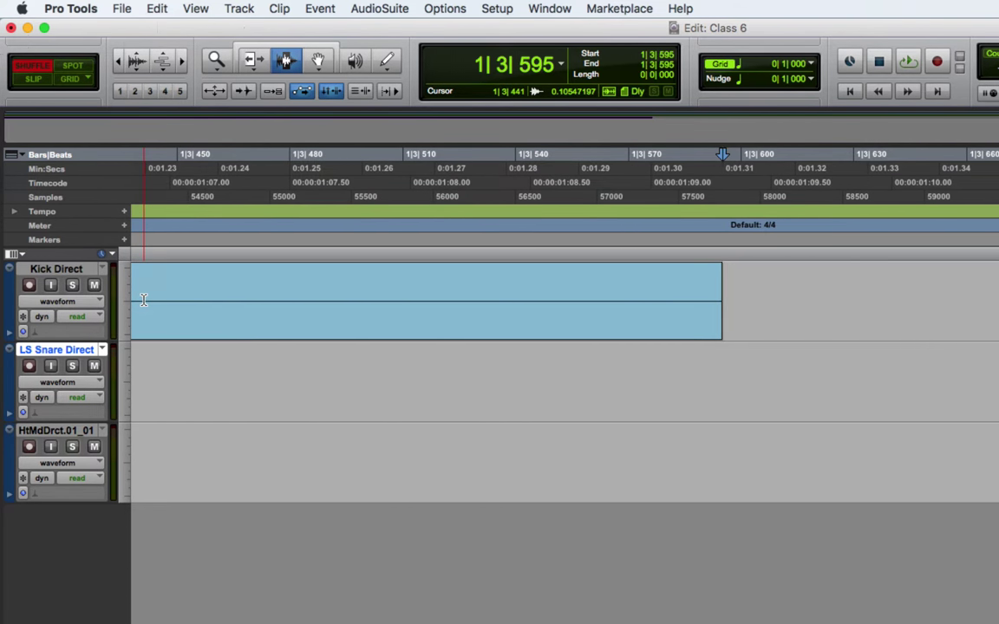
key("Return")
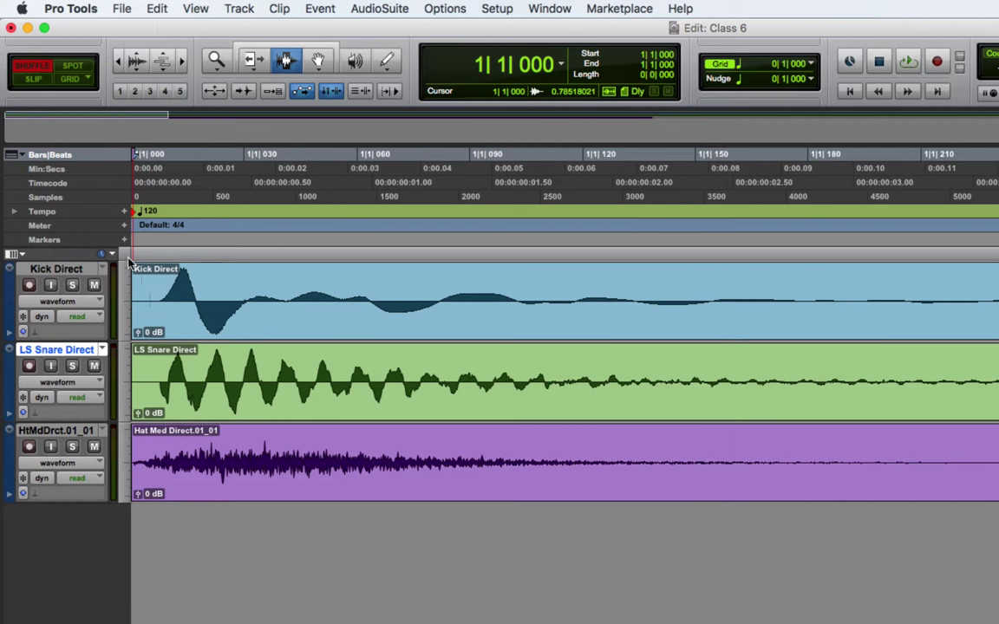
Step: Switch to Slip mode and temporarily magnify the waveform heights on all tracks
left_click(33, 79)
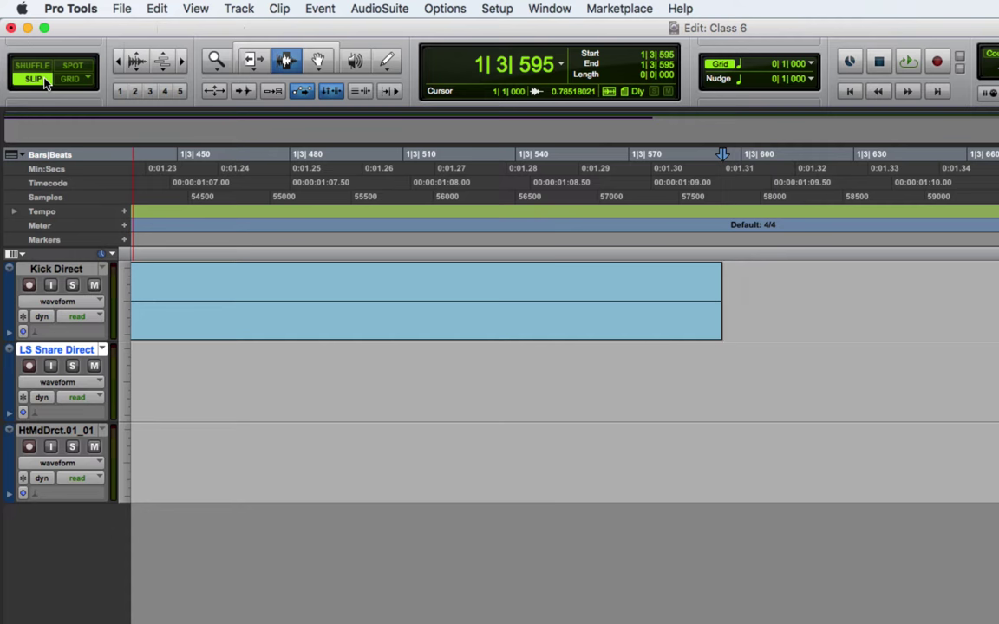
key("Return")
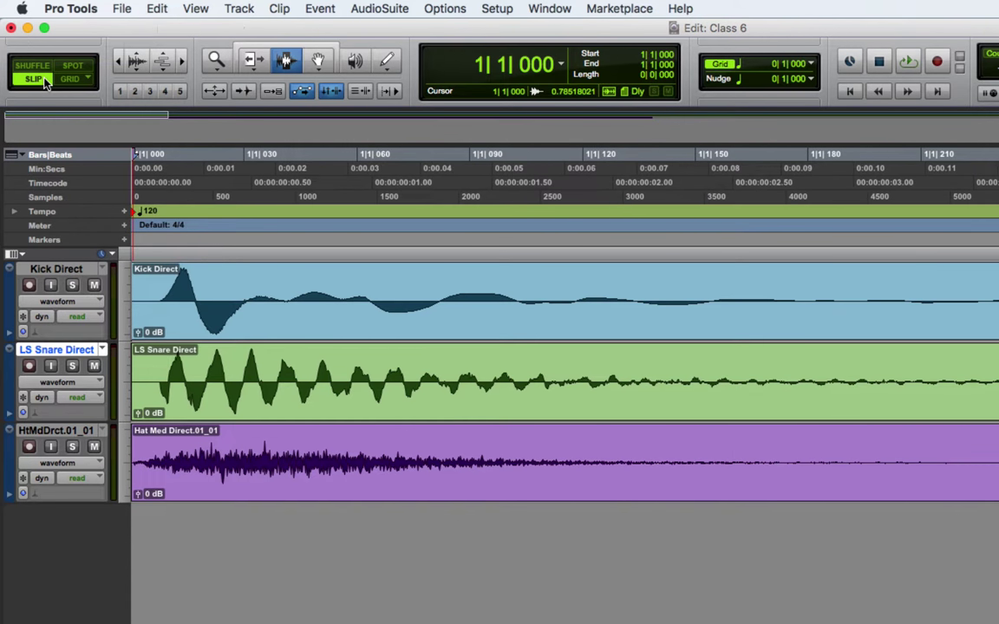
left_click(136, 58)
left_click(136, 58)
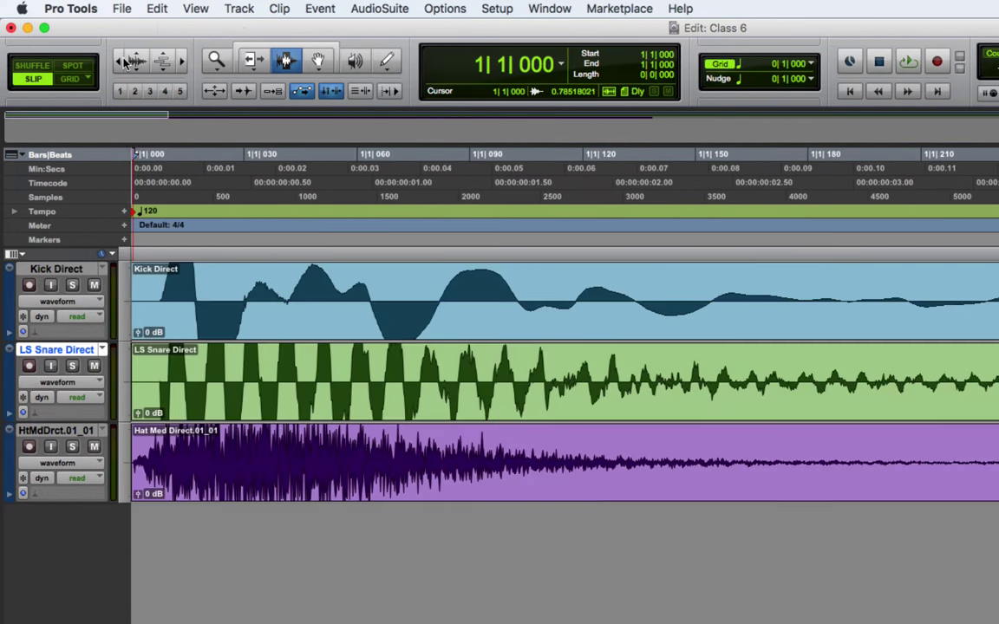
left_click(135, 66)
left_click(134, 67)
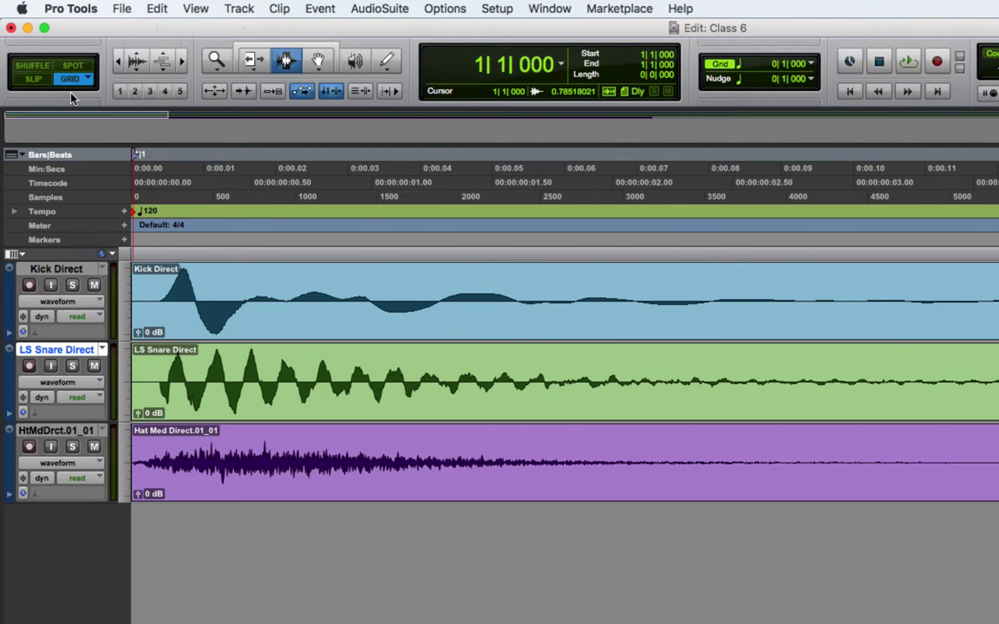
Step: Set the edit mode to Slip, enable Tab to Transient and try to jump from the session start to Kick Direct's transient
left_click(33, 79)
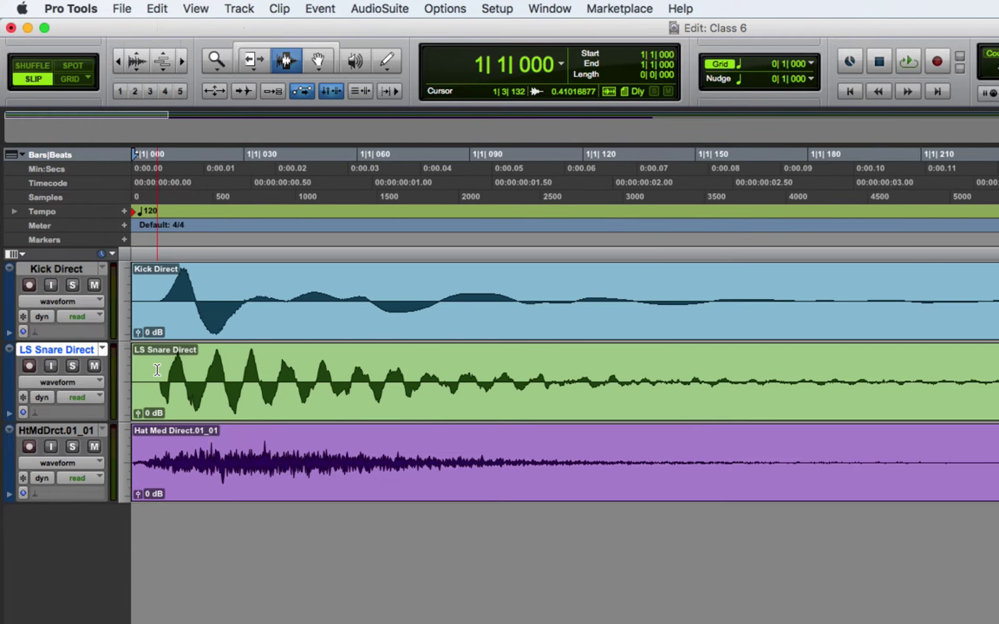
left_click(150, 444)
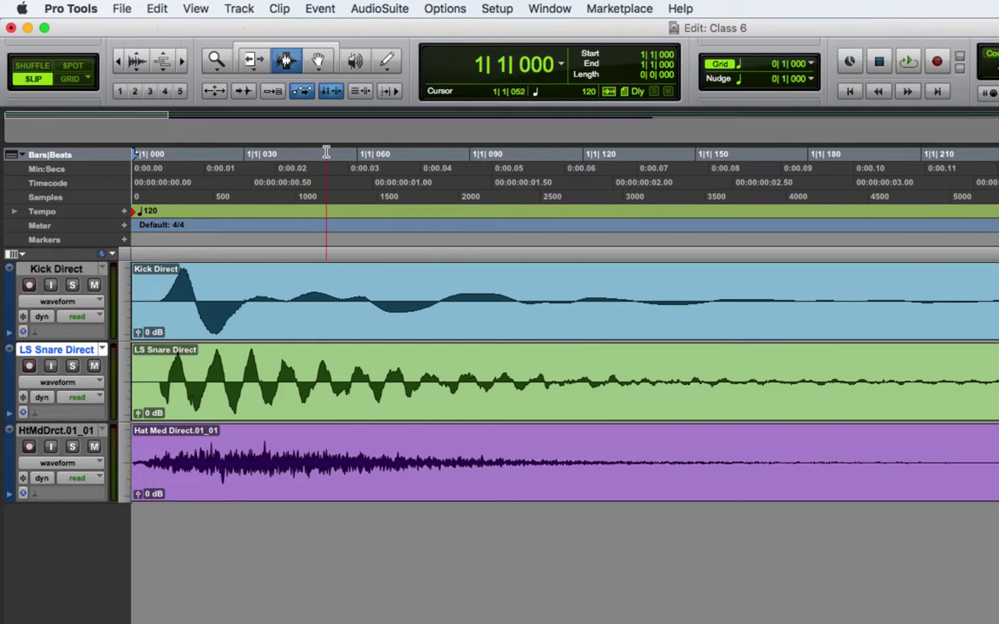
left_click(247, 96)
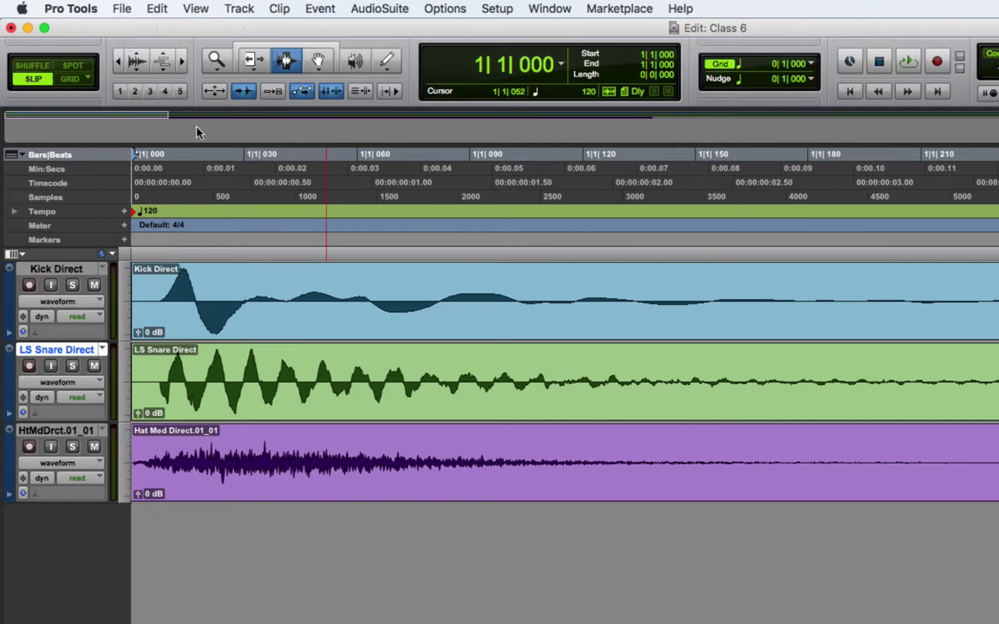
left_click(153, 284)
key("Return")
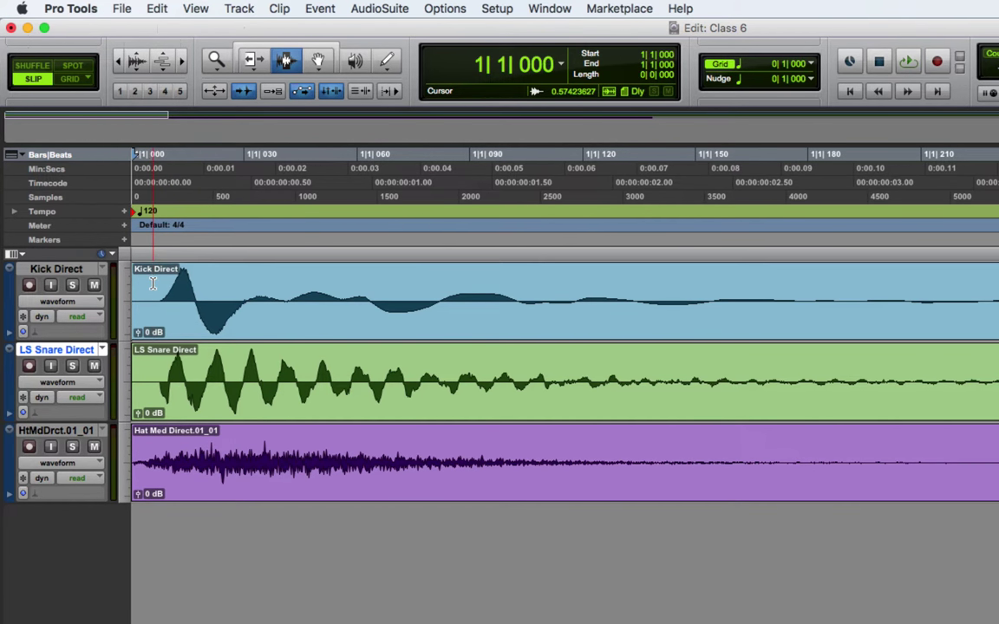
key("Tab")
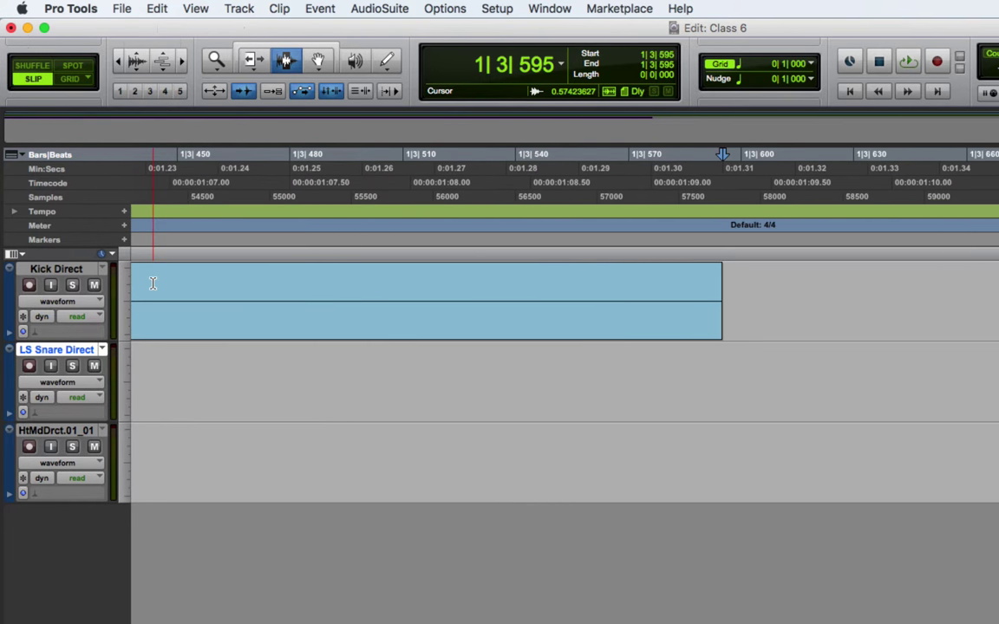
Step: Retry the transient jump from the session start at a wider timeline zoom, and return to the start
double_click(217, 60)
key("Return")
key("Tab")
key("Return")
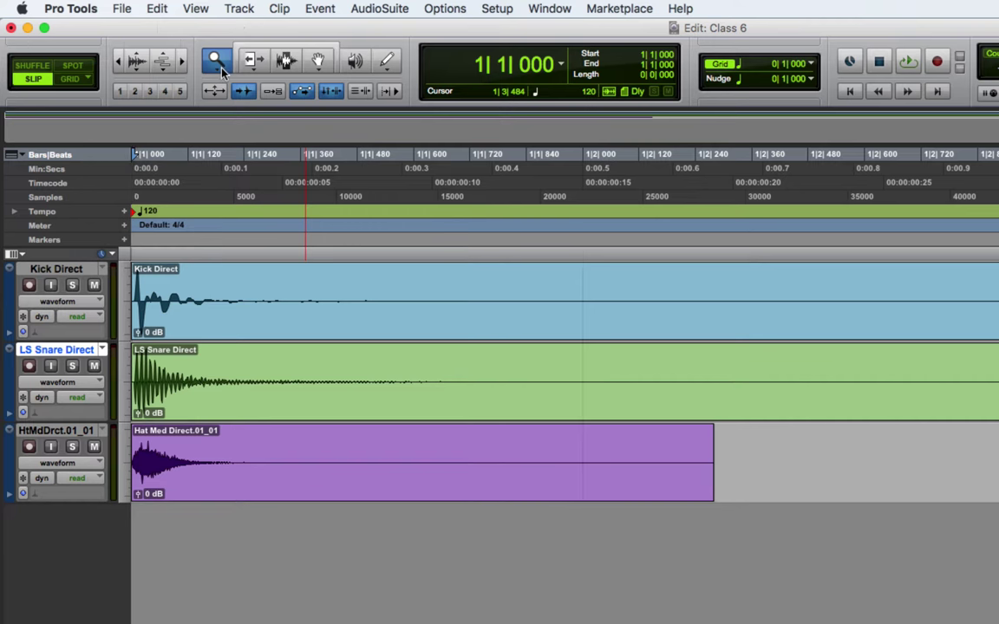
Step: Zoom the timeline in on about the first 0.03 seconds of the three drum clips
key("alt+Return")
key("Return")
left_click(183, 60)
left_click(182, 61)
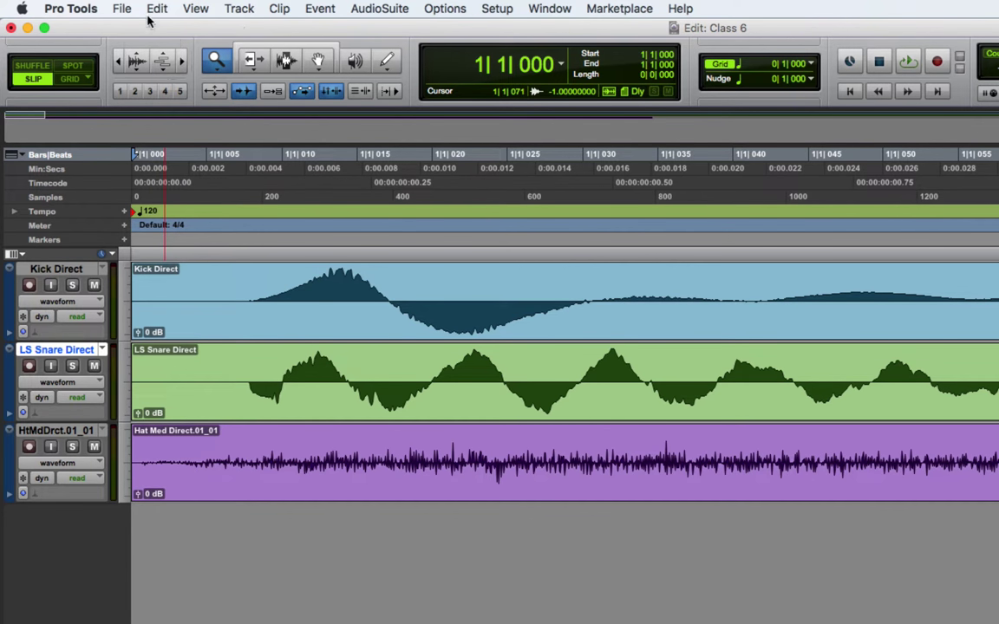
Step: Enable Rhythmic Elastic Audio on the Kick Direct track and open its settings window
left_click(37, 334)
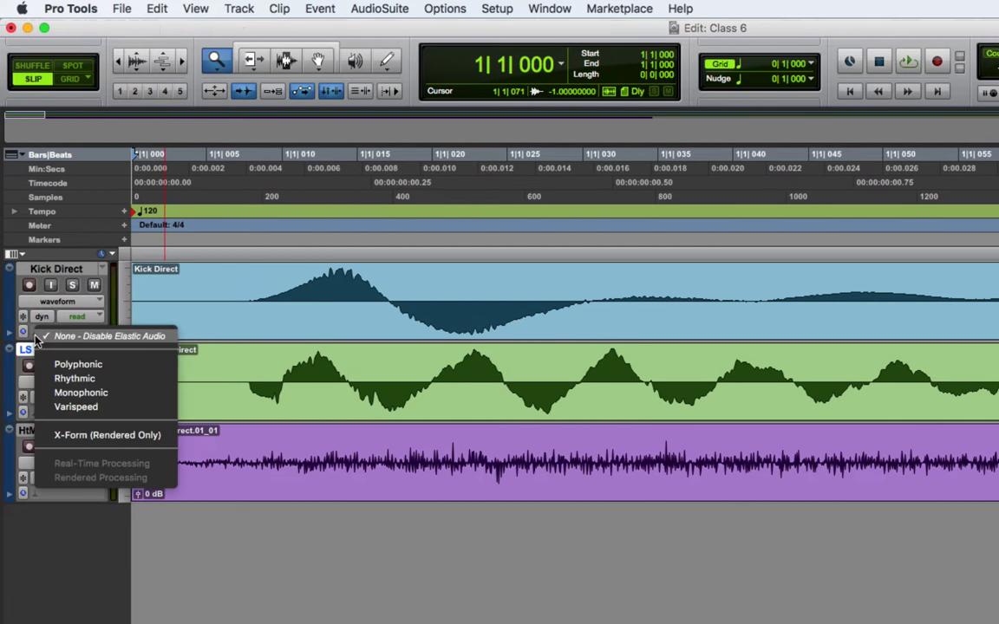
left_click(78, 382)
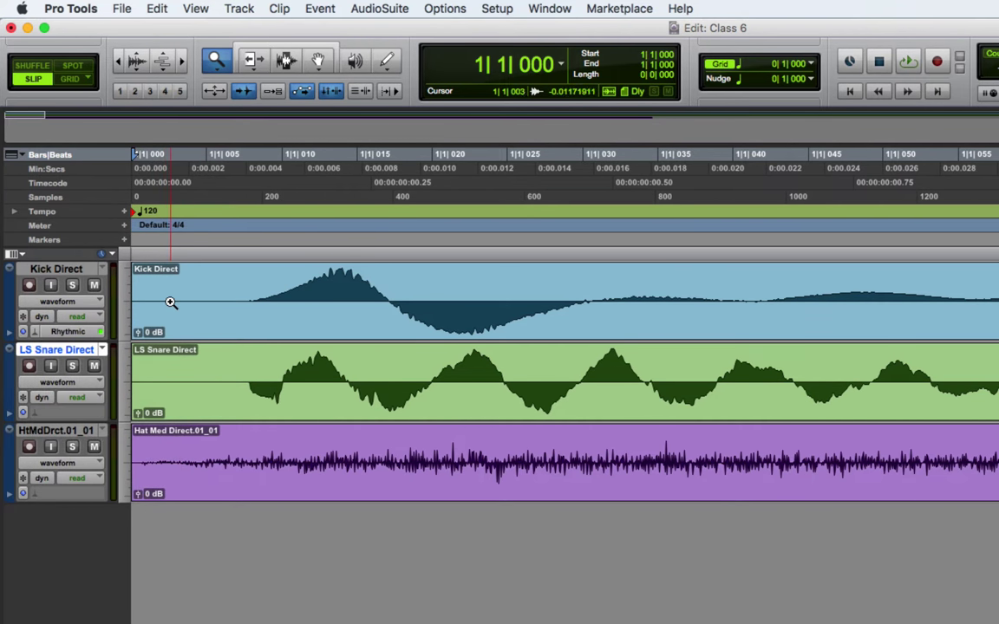
left_click(65, 333)
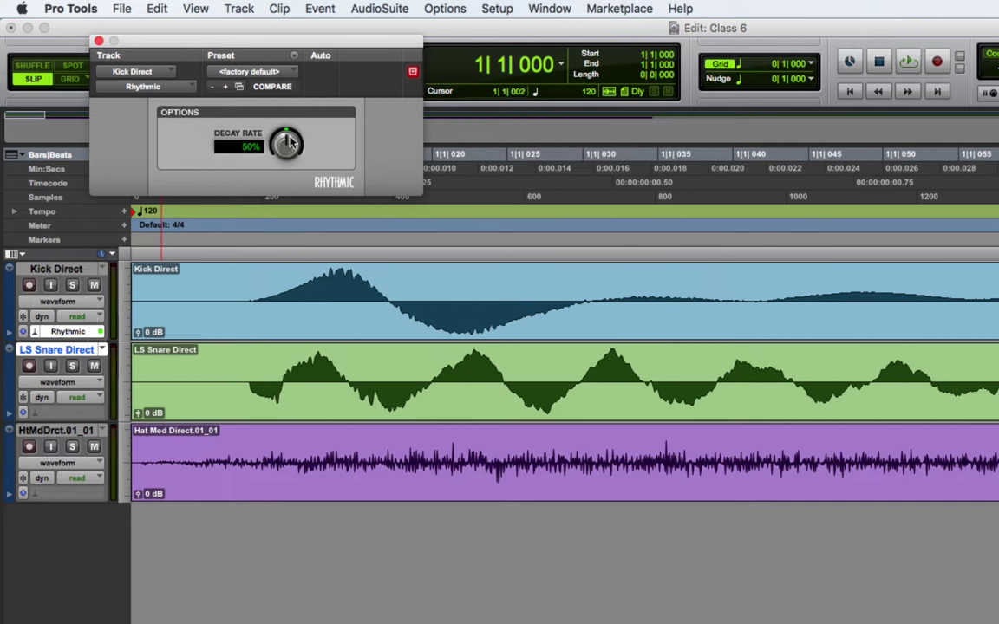
Step: Show the Kick Direct track in analysis view and set the Rhythmic decay rate to 16%
left_click(69, 303)
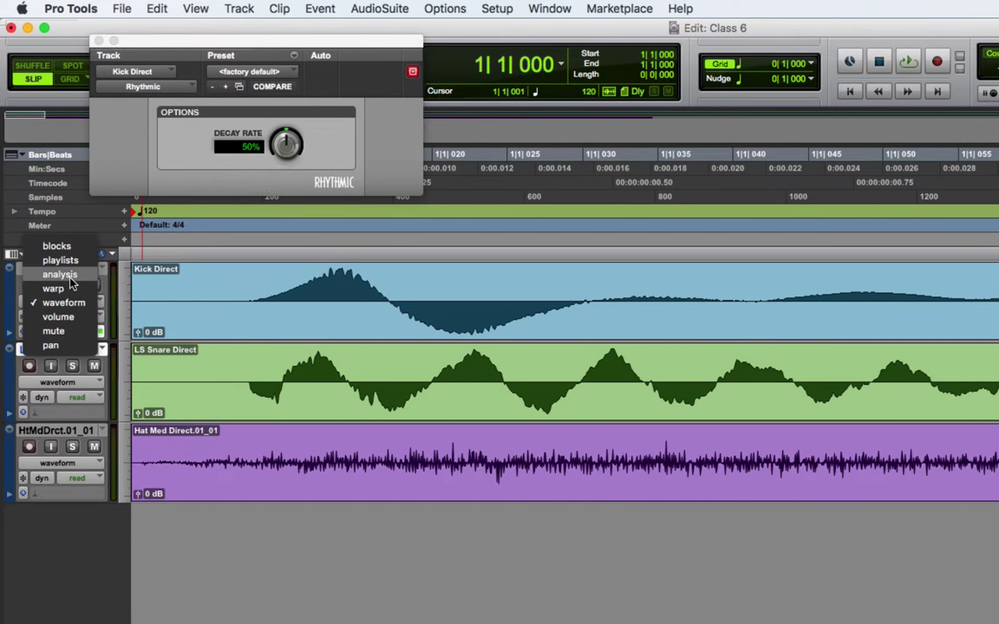
left_click(60, 274)
left_click_drag(283, 144, 243, 49)
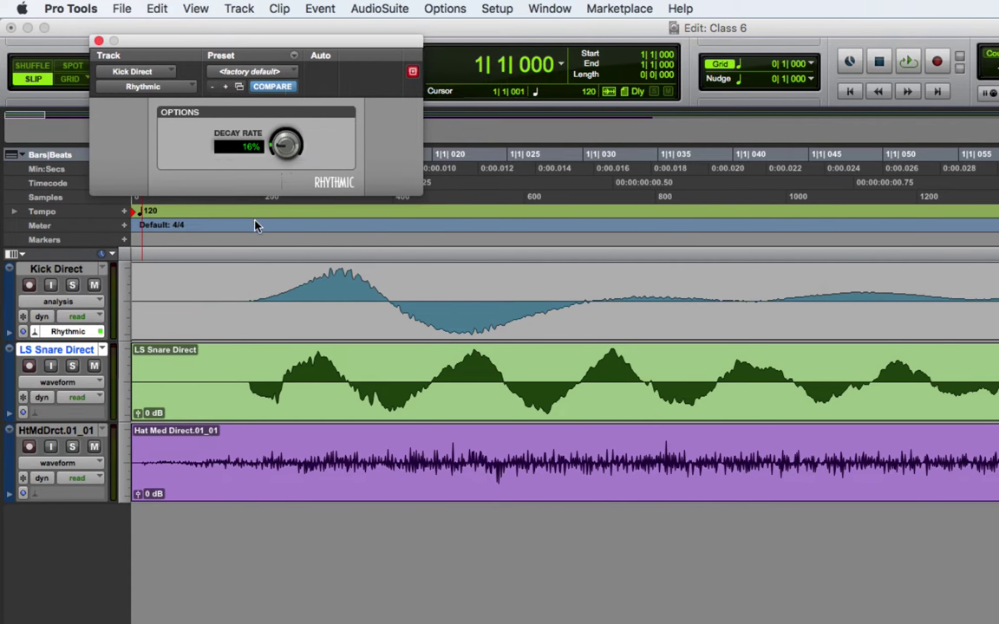
left_click(52, 333)
left_click(48, 337)
left_click(32, 336)
left_click(31, 337)
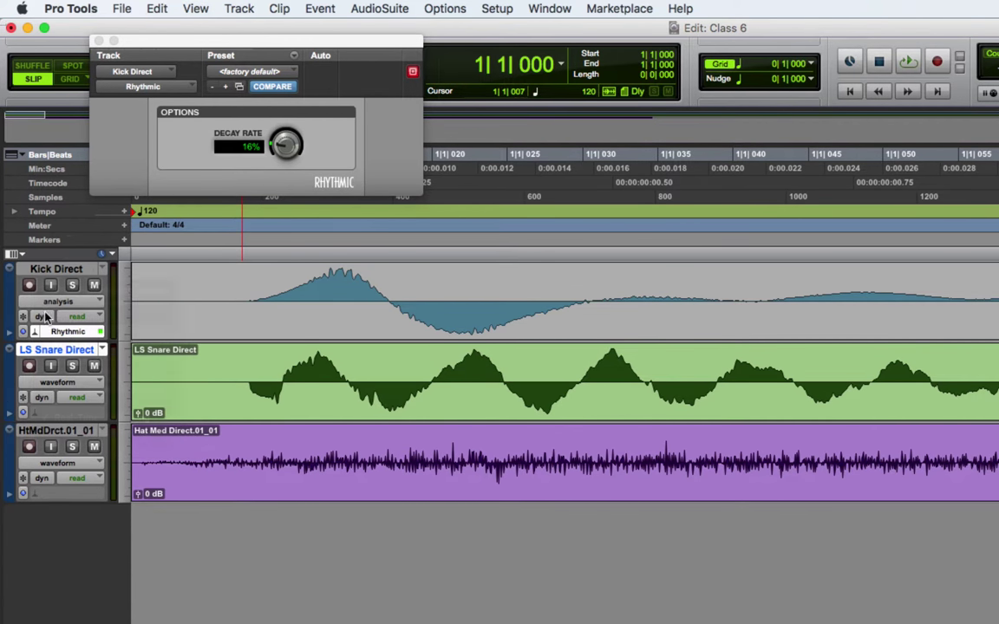
left_click(196, 8)
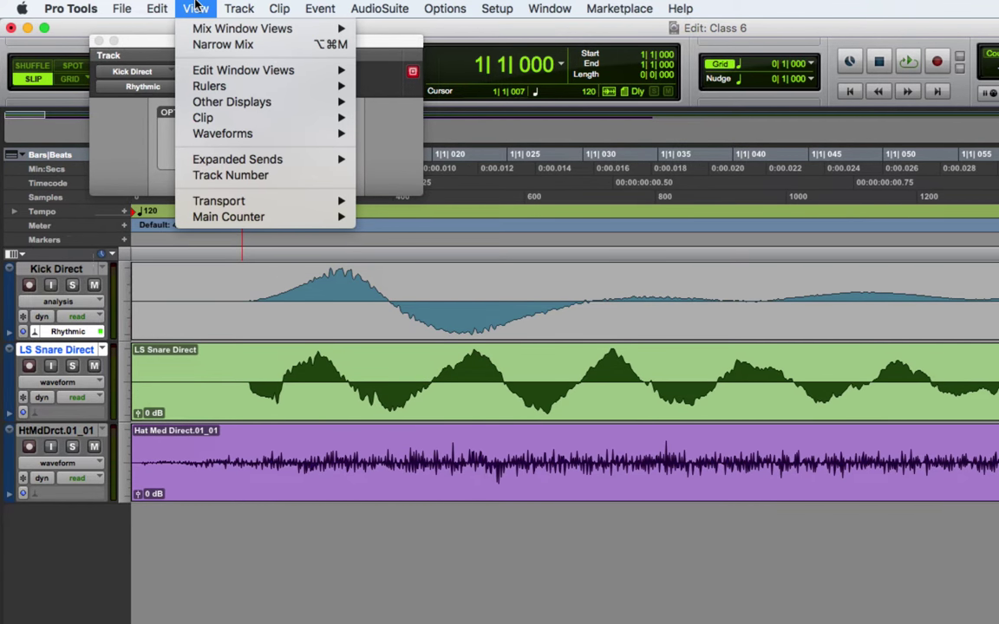
mouse_move(225, 7)
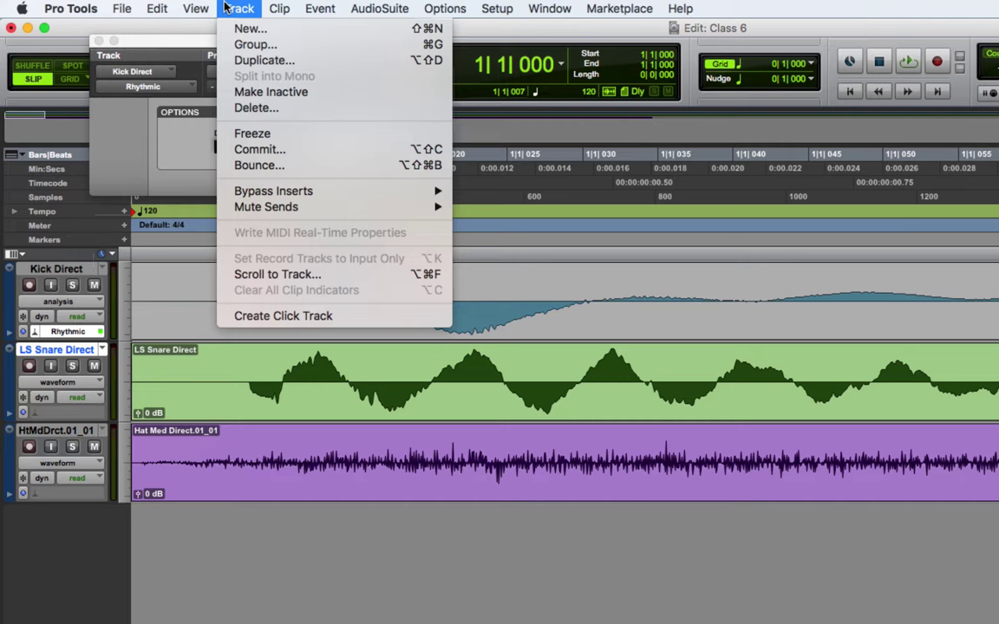
mouse_move(160, 8)
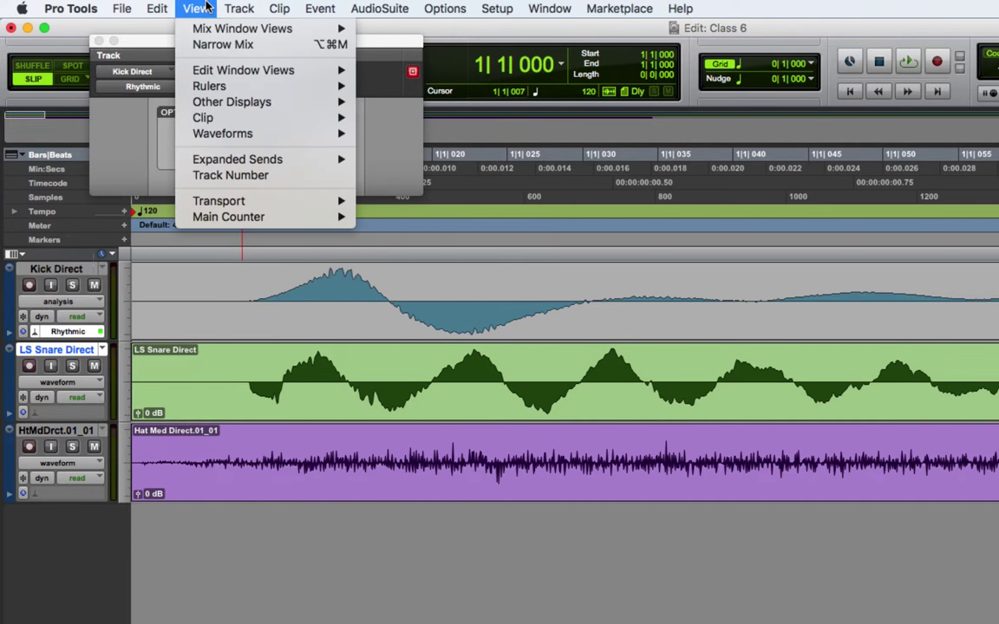
mouse_move(232, 137)
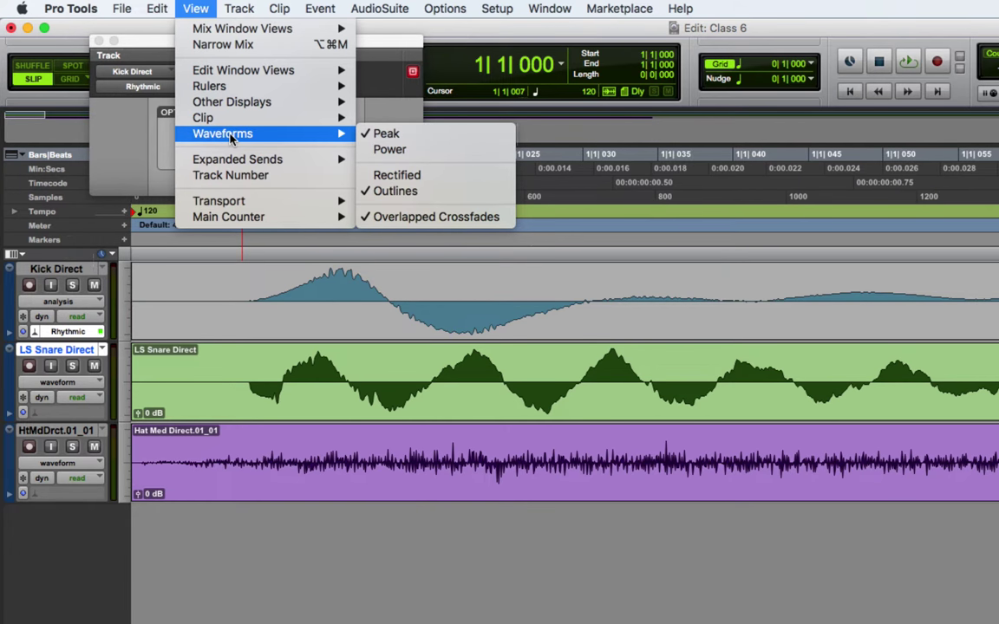
mouse_move(238, 159)
left_click(165, 151)
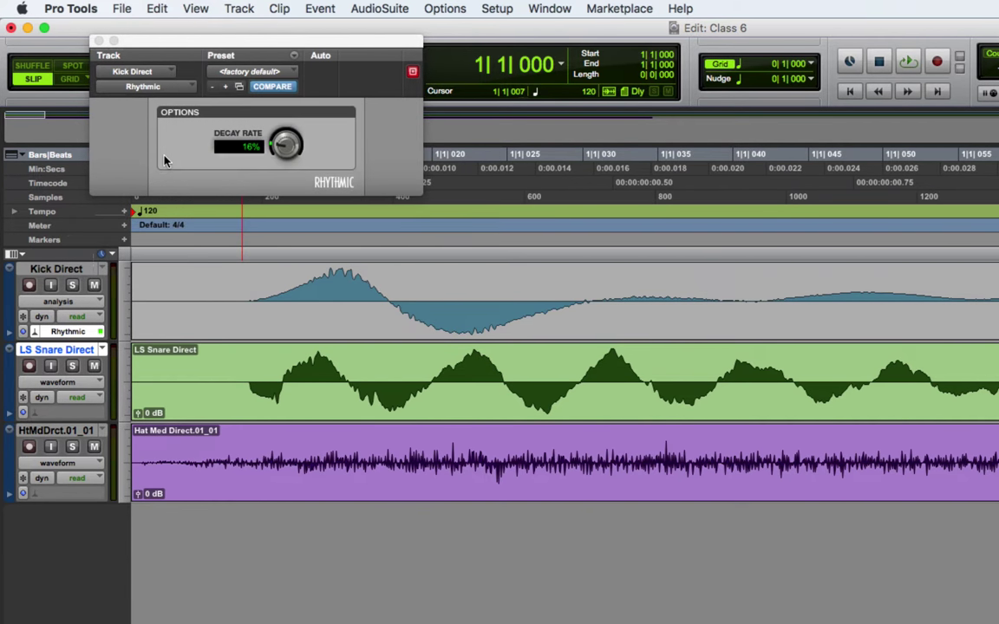
left_click(317, 9)
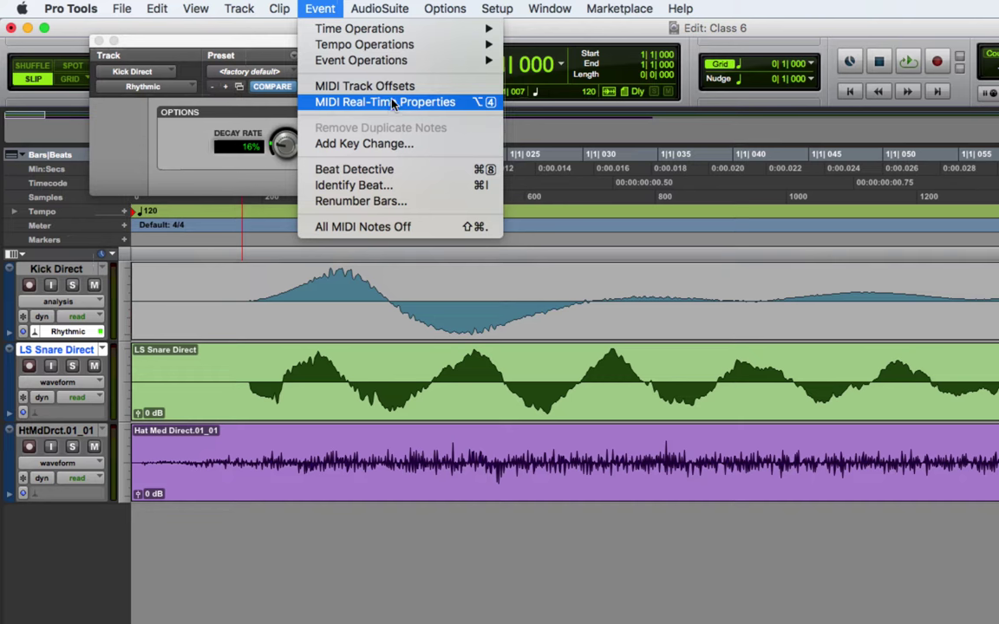
mouse_move(392, 65)
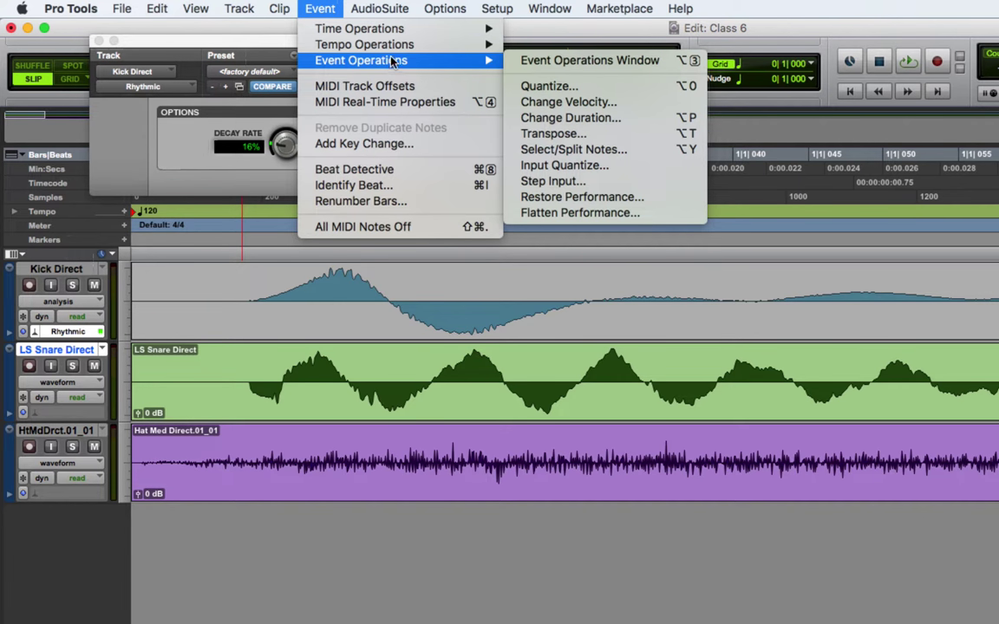
mouse_move(391, 45)
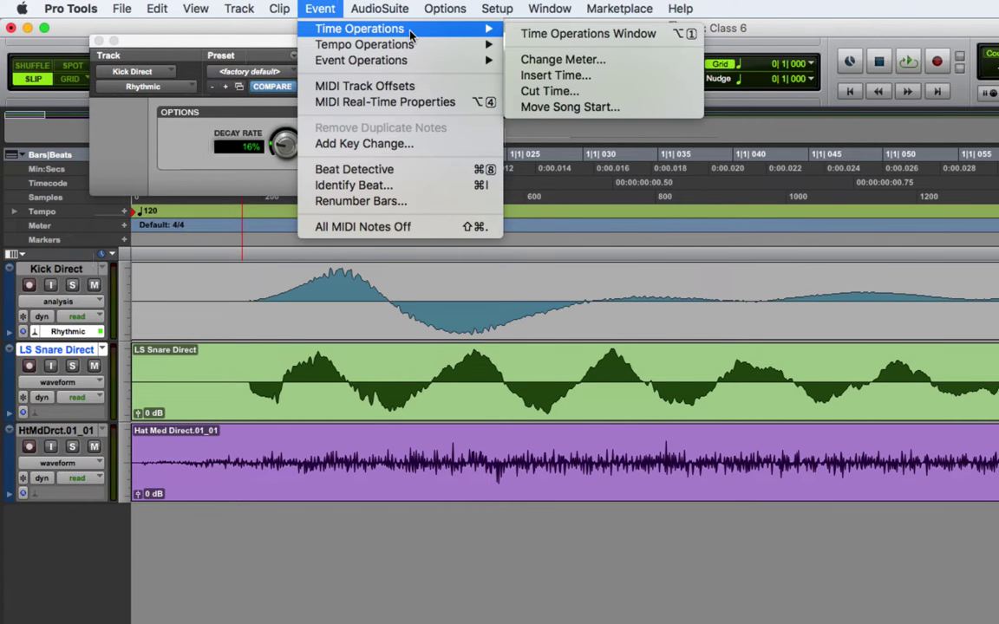
left_click(248, 133)
Step: Set the Rhythmic decay rate to 52% and change the Kick Direct track's Elastic Audio algorithm to Polyphonic
left_click_drag(274, 148, 284, 118)
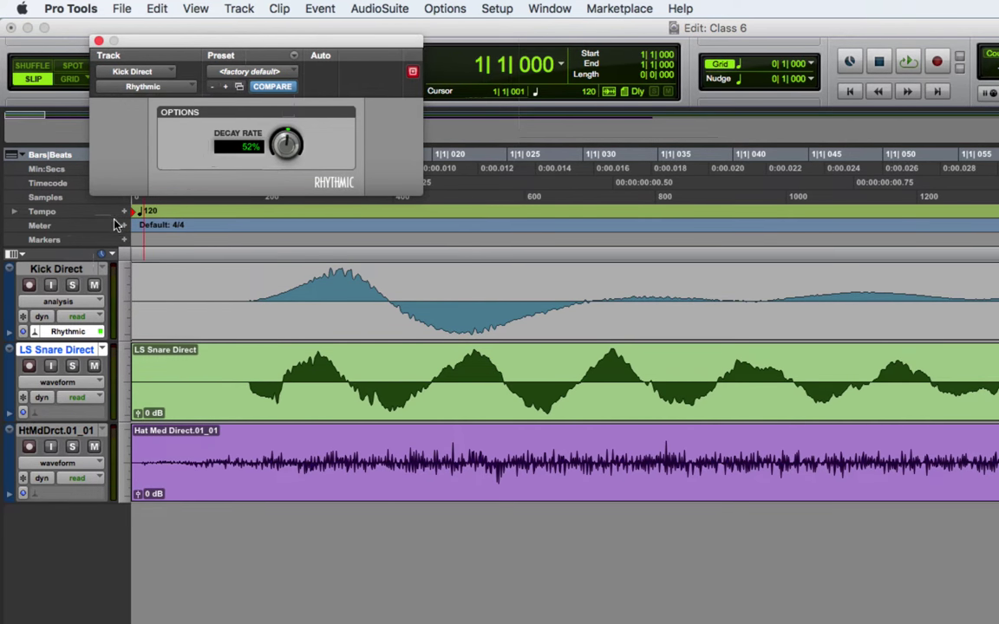
left_click(38, 335)
left_click(38, 337)
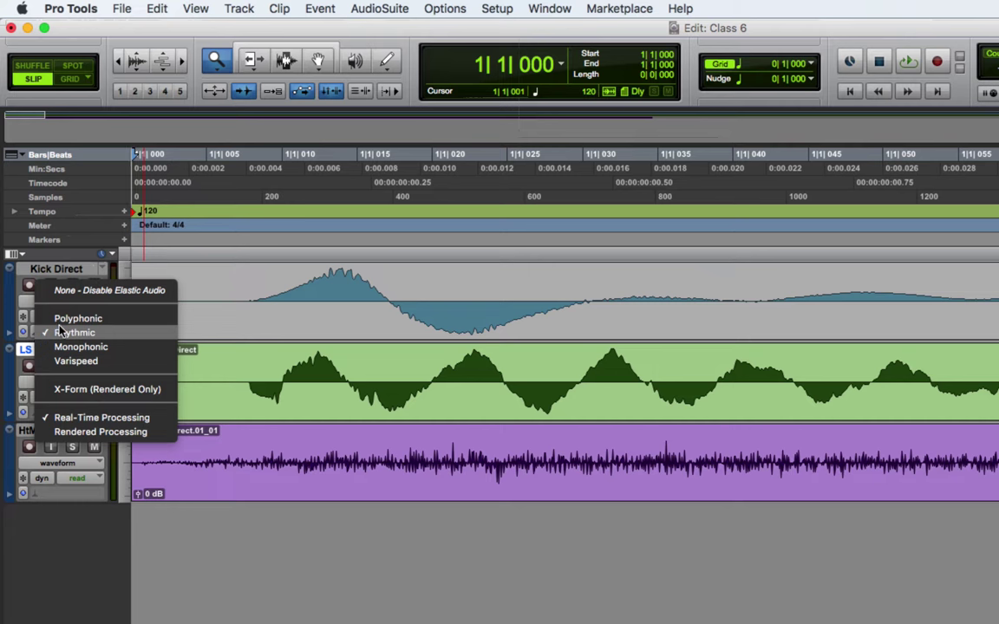
left_click(62, 316)
Step: Open the Polyphonic settings for Kick Direct and set the window to 15.4 ms, keeping the track in analysis view
left_click(34, 331)
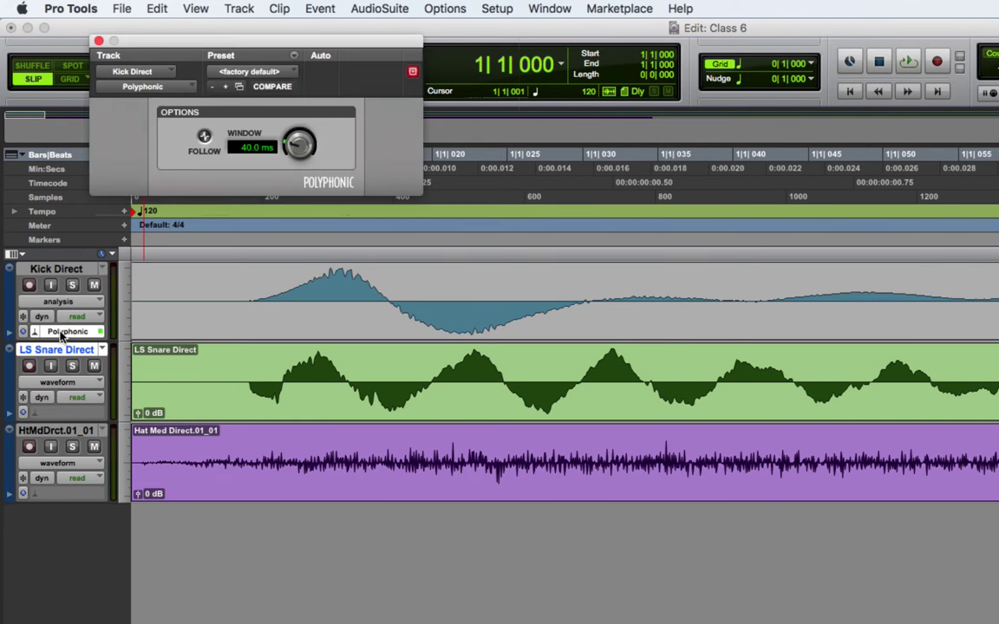
left_click_drag(299, 143, 300, 169)
left_click(58, 301)
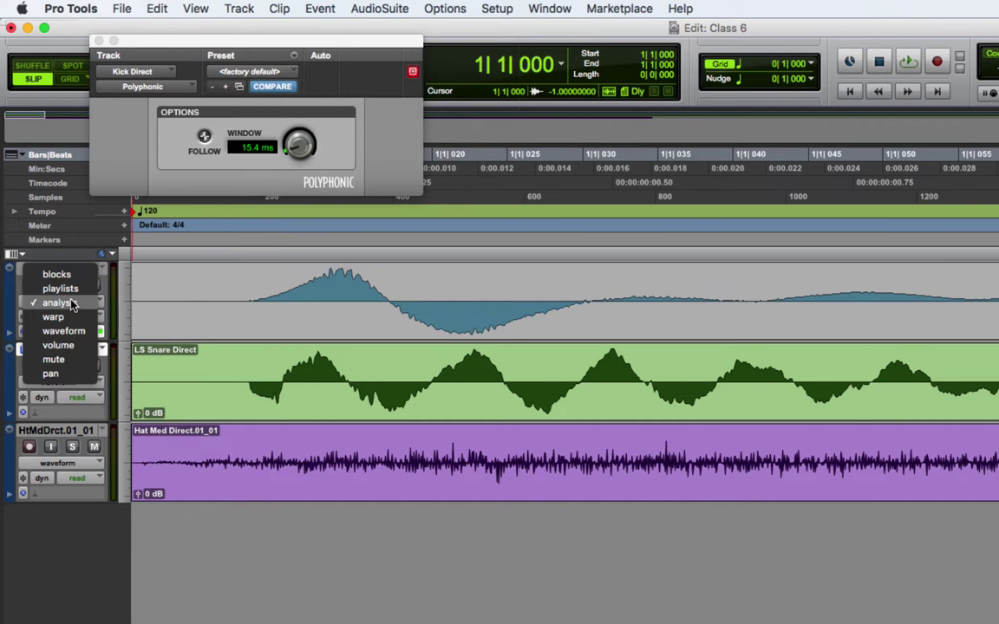
left_click(62, 301)
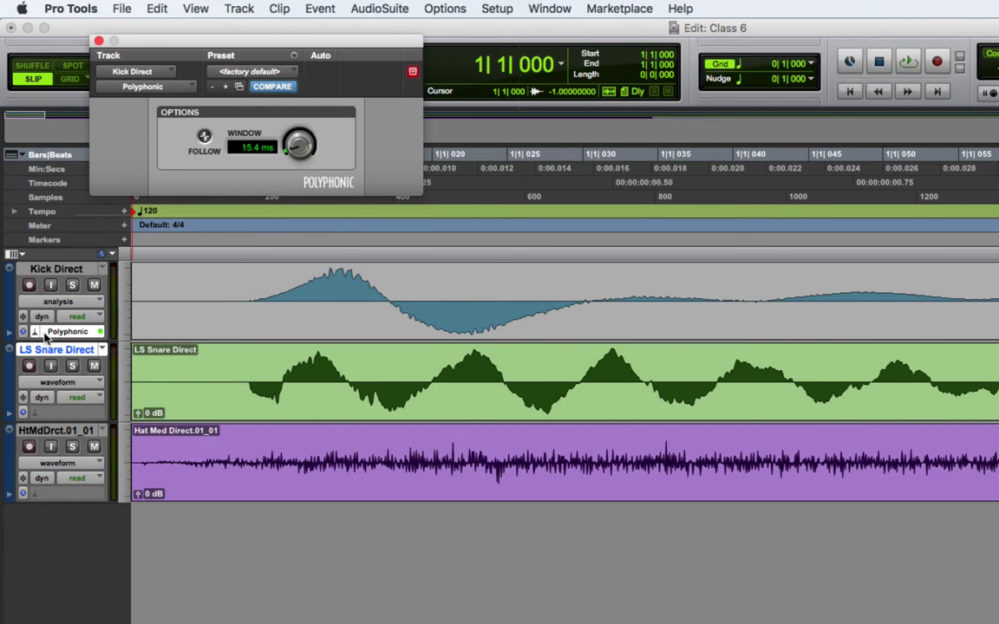
Step: Switch the Kick Direct track's timebase to Ticks
left_click(39, 332)
left_click(24, 333)
left_click(24, 333)
left_click(33, 350)
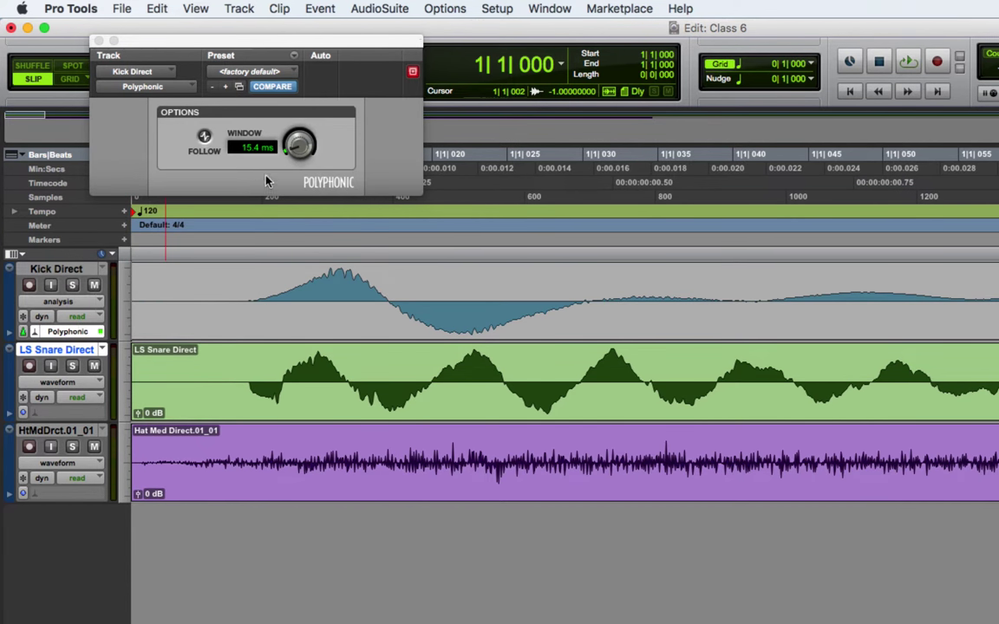
Step: Readjust the Polyphonic window length and return the Kick Direct track's timebase to Samples
left_click_drag(300, 144, 292, 98)
left_click(24, 332)
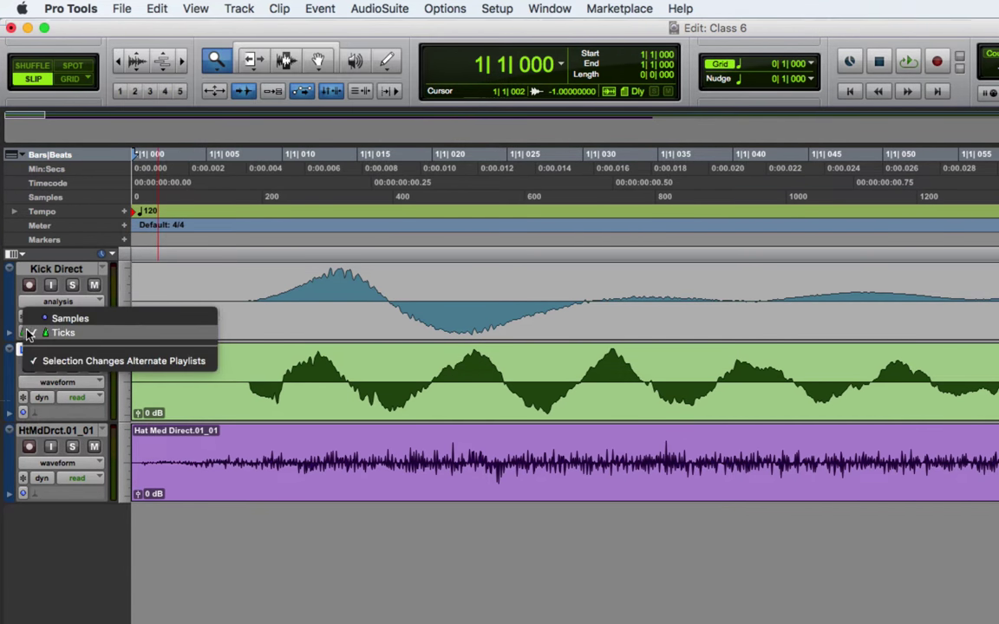
left_click(34, 317)
Step: Change Kick Direct's Elastic Audio algorithm to Monophonic, and open and close its settings window
left_click(37, 332)
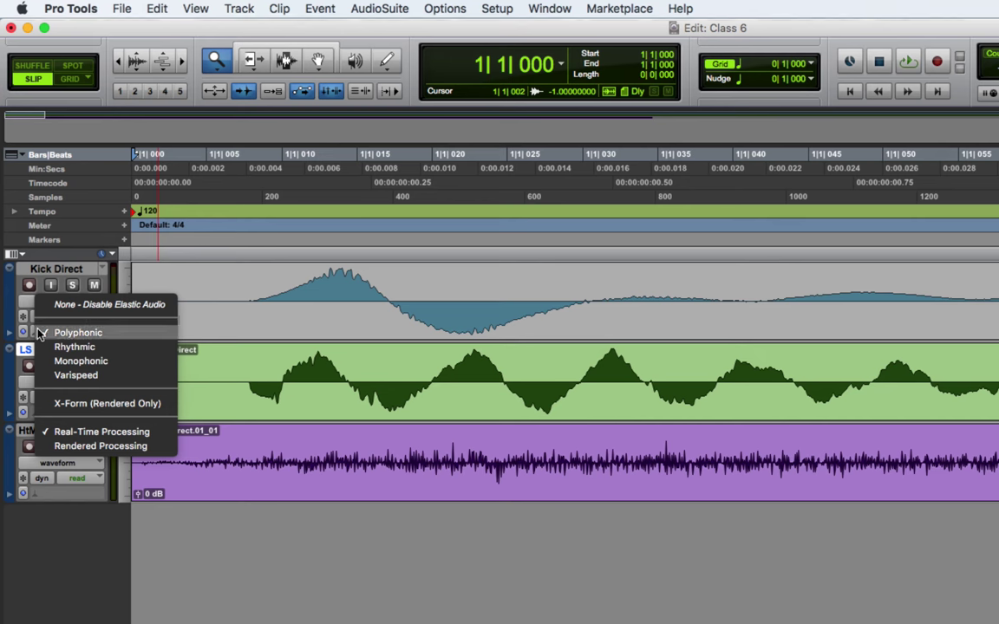
left_click(57, 363)
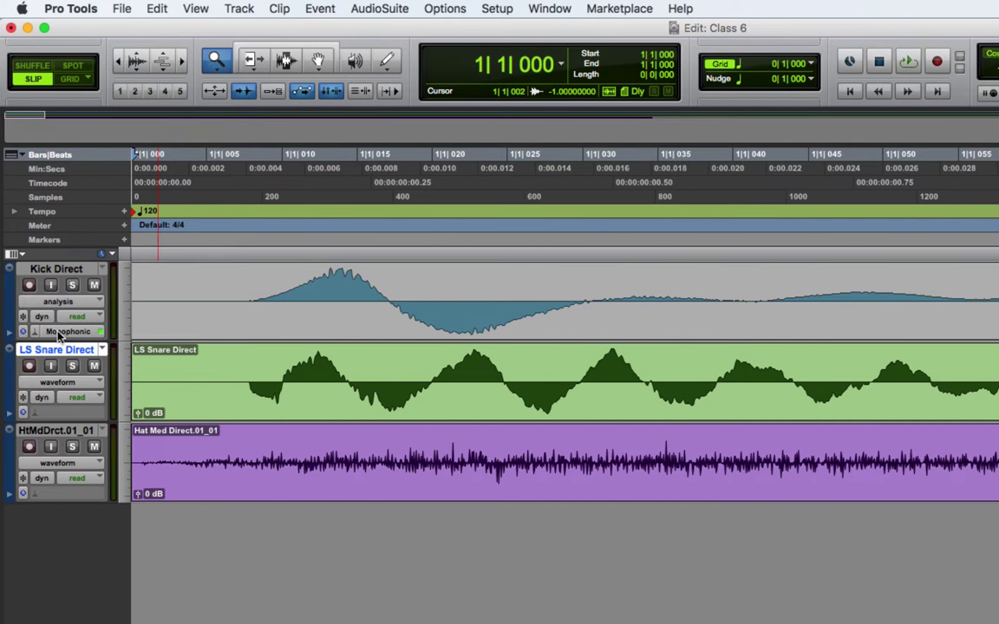
left_click(70, 332)
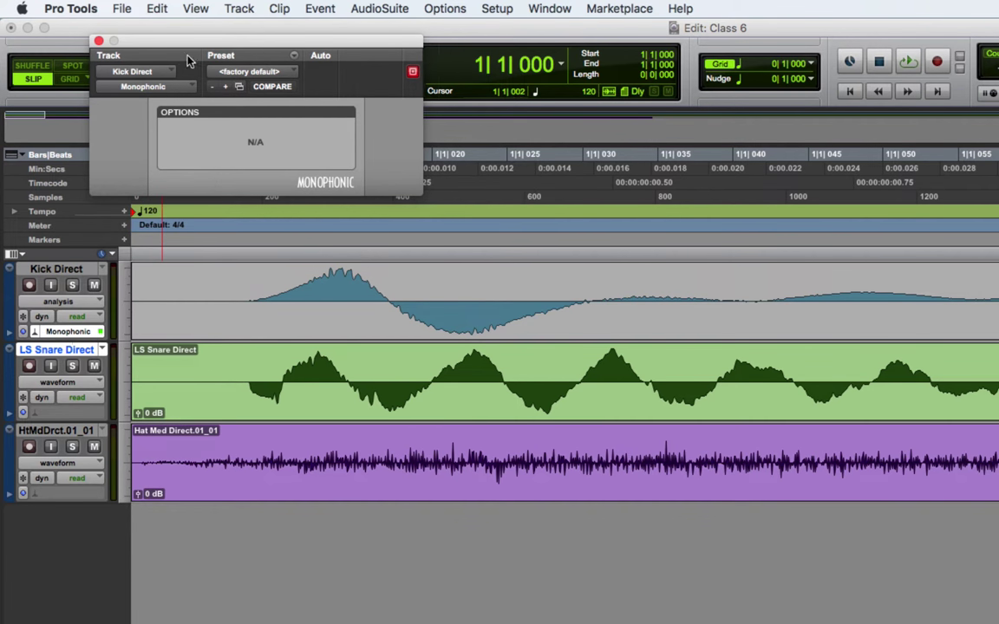
left_click(98, 40)
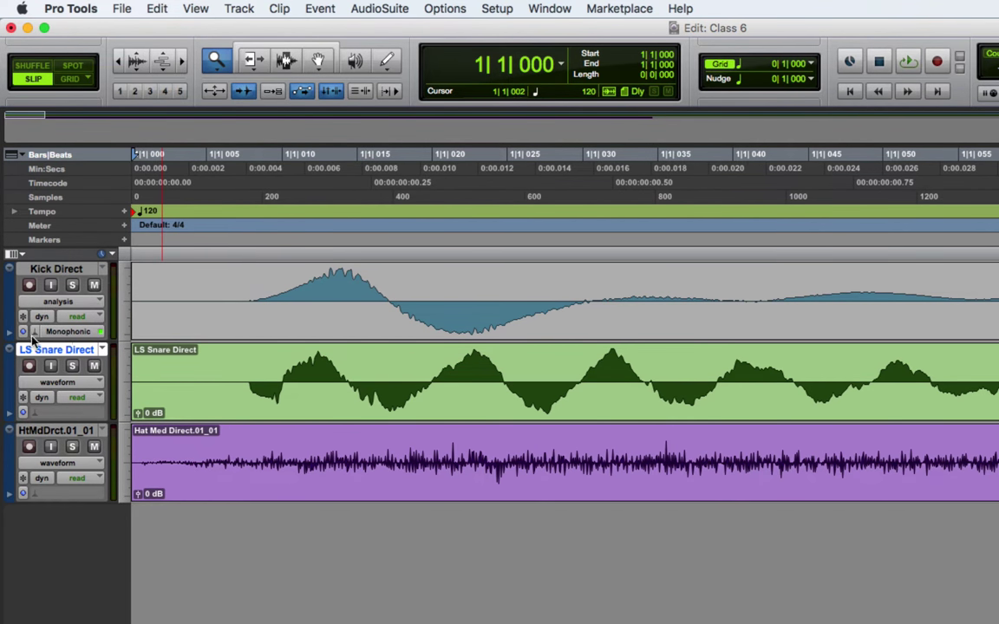
Step: Disable Elastic Audio on the Kick Direct track
left_click(68, 333)
left_click(76, 277)
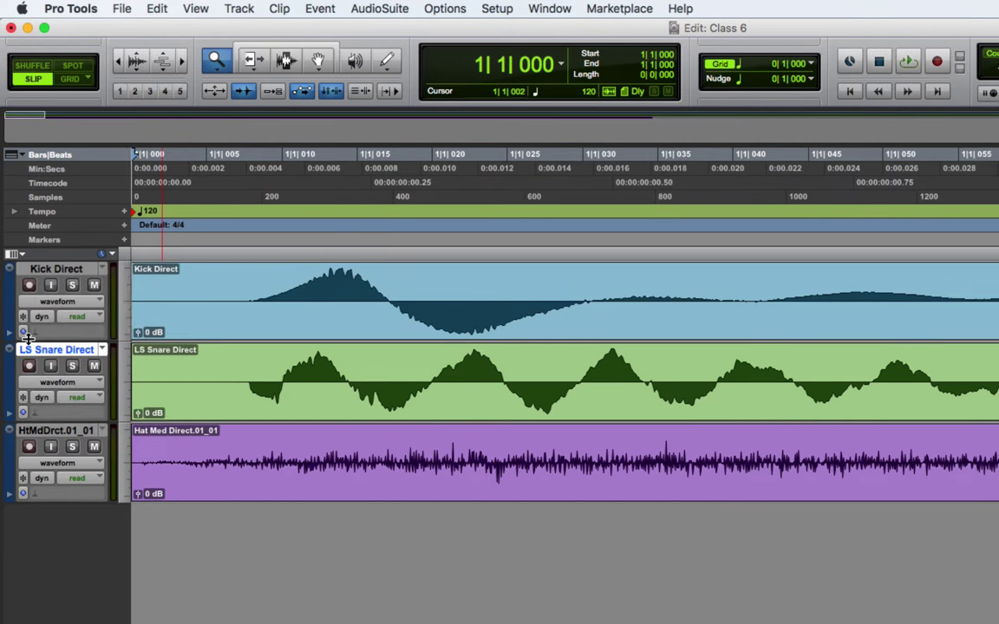
left_click(68, 332)
left_click(128, 313)
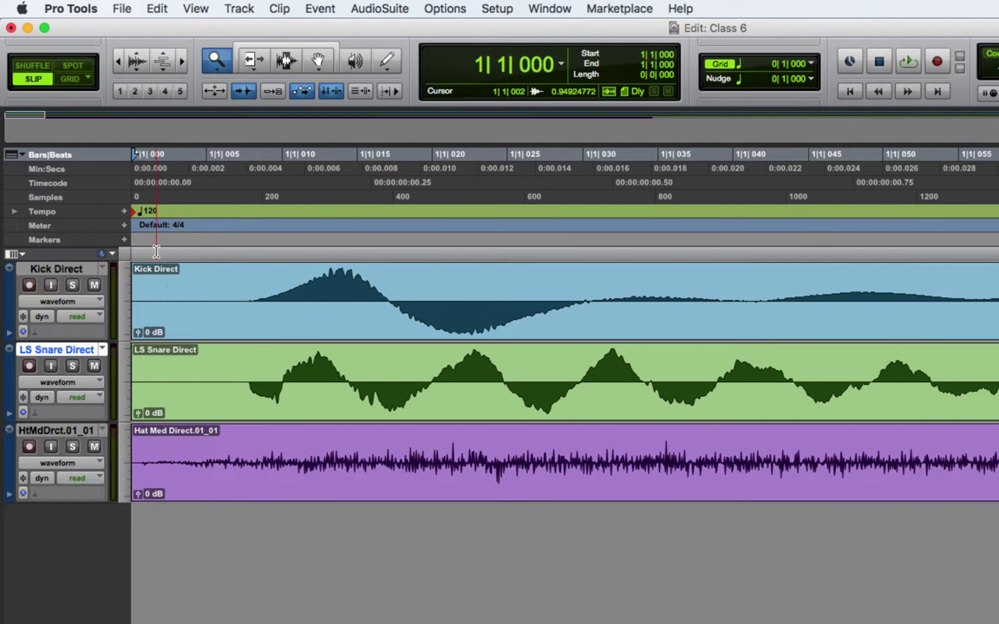
Step: In Shuffle mode, delete the start of the Kick Direct clip up to its first waveform peak at 1|1|014
left_click(286, 61)
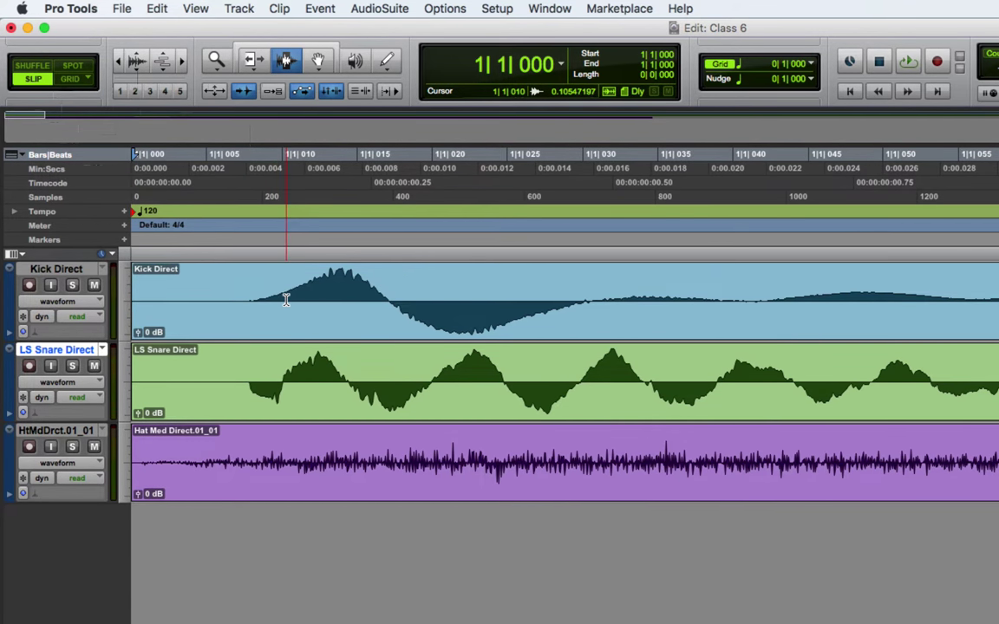
left_click(337, 291)
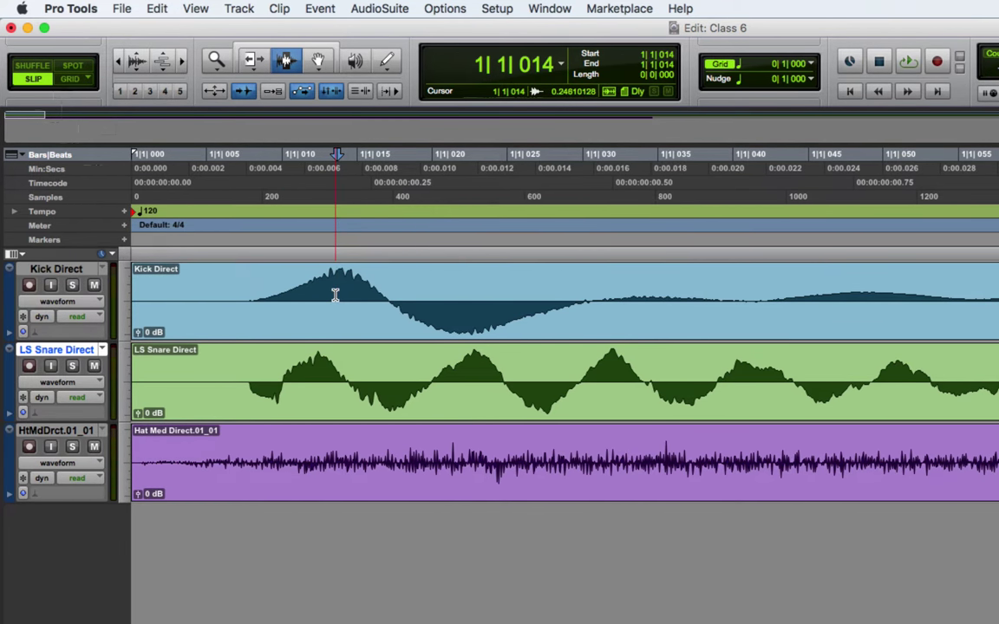
left_click(339, 289)
key("shift+Return")
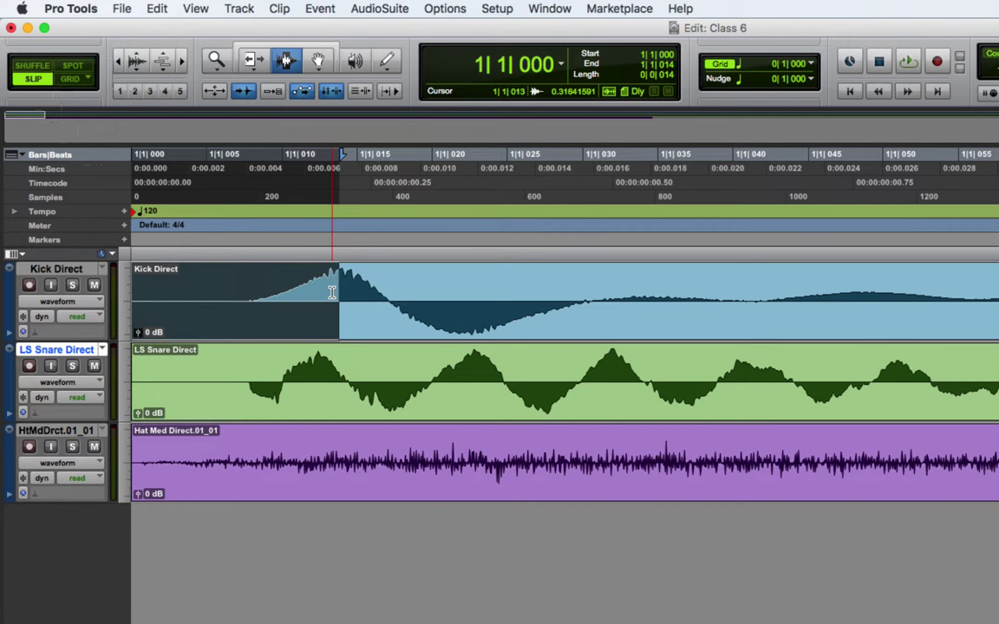
left_click(34, 66)
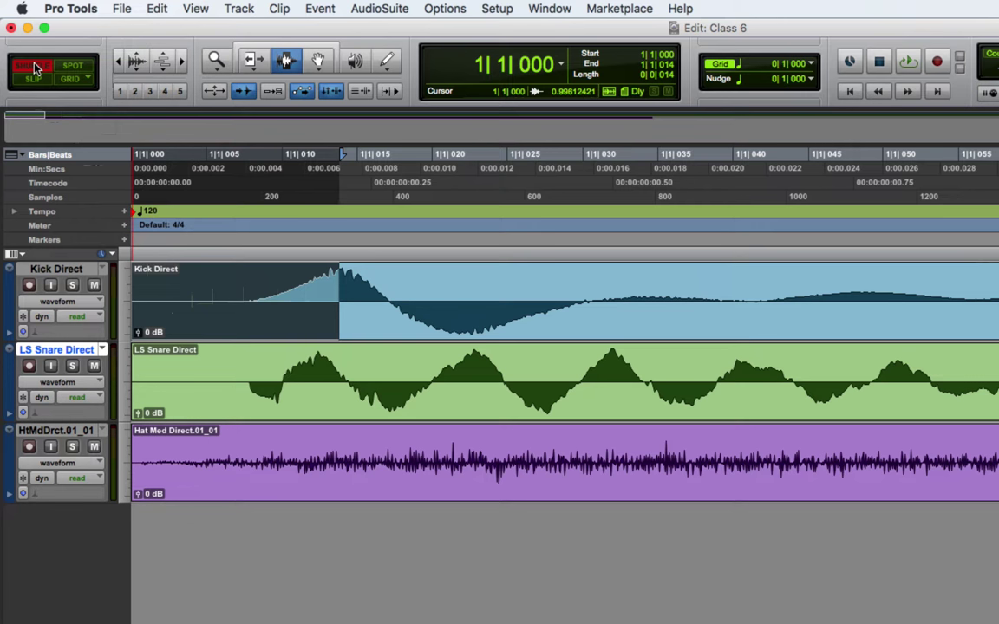
key("Delete")
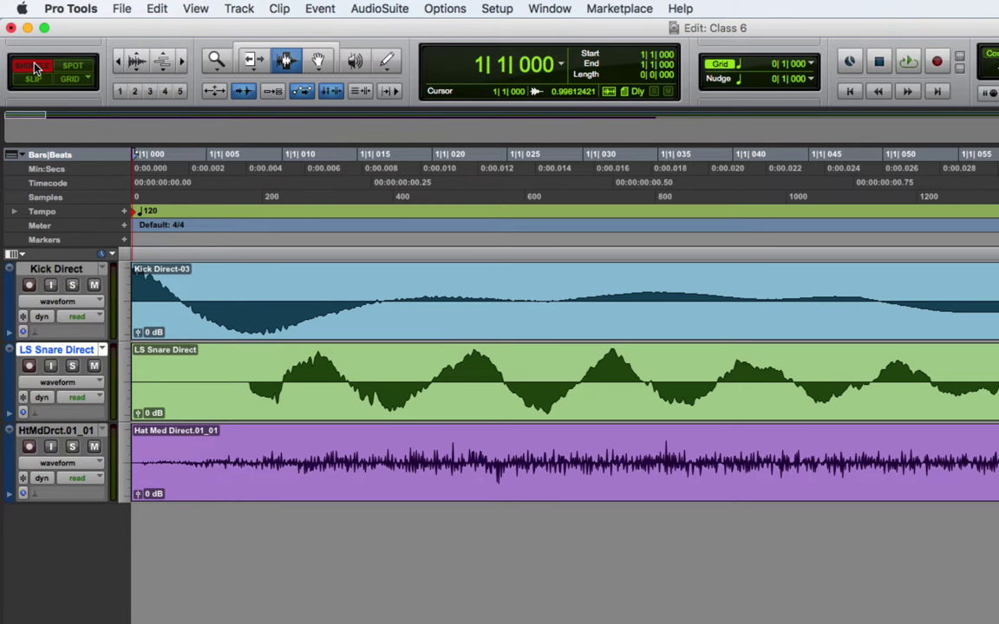
Step: Delete the start of the LS Snare Direct clip up to its first upward peak at 1|1|012, closing the gap with Shuffle
left_click(318, 363)
double_click(317, 367)
left_click(317, 366)
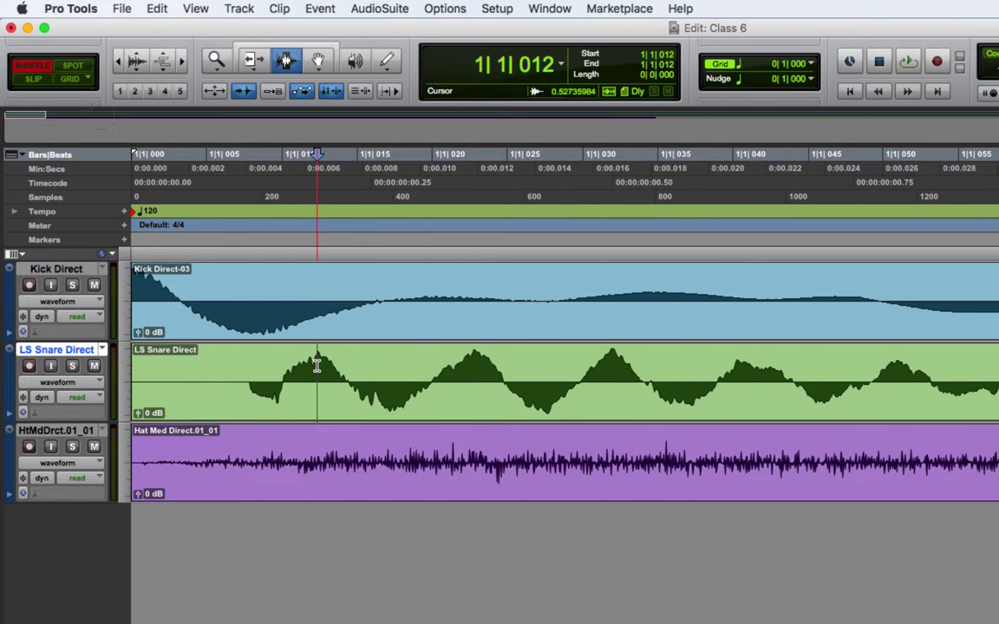
key("shift+Return")
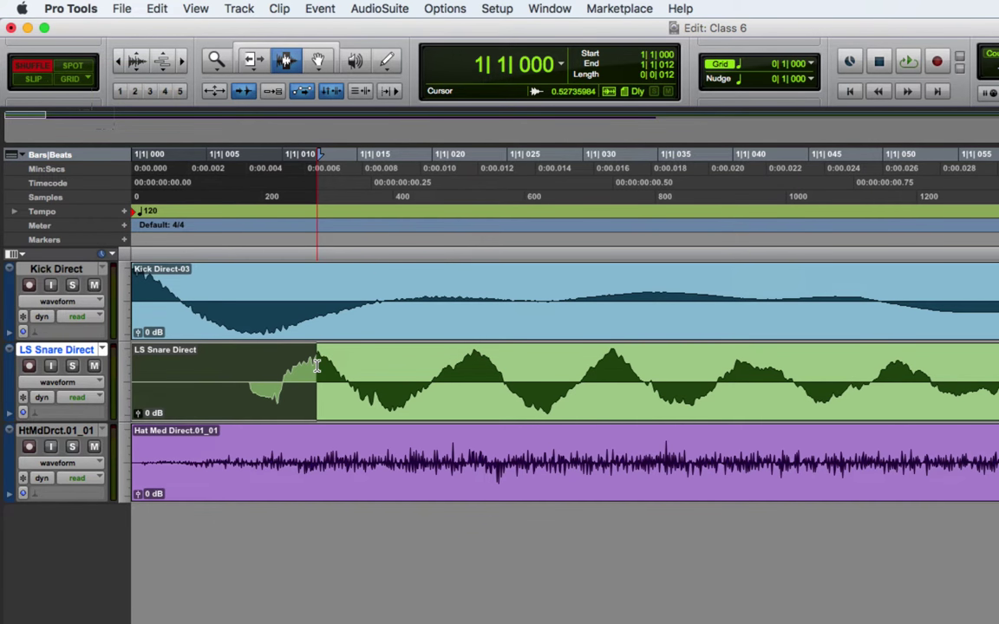
key("Delete")
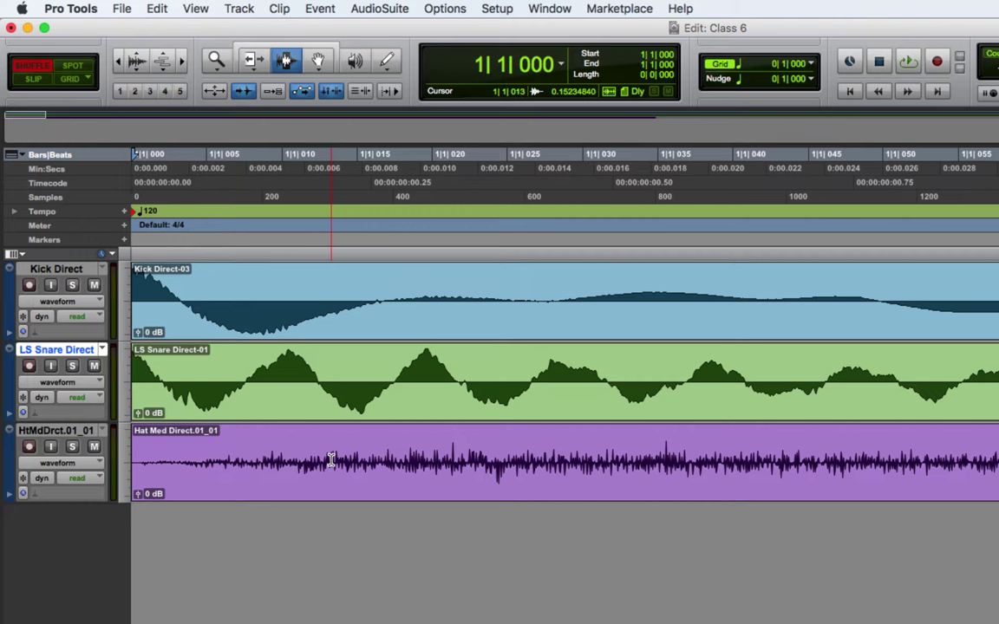
Step: Enlarge the waveform height and delete the start of the Hat Med Direct clip up to 1|1|006 in Shuffle mode
left_click(136, 61)
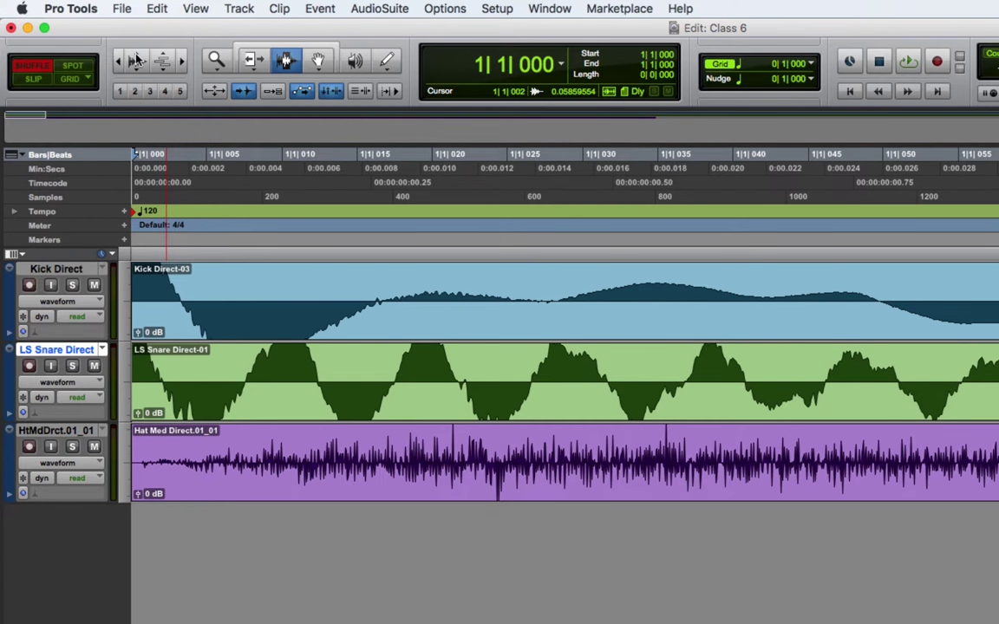
left_click(136, 60)
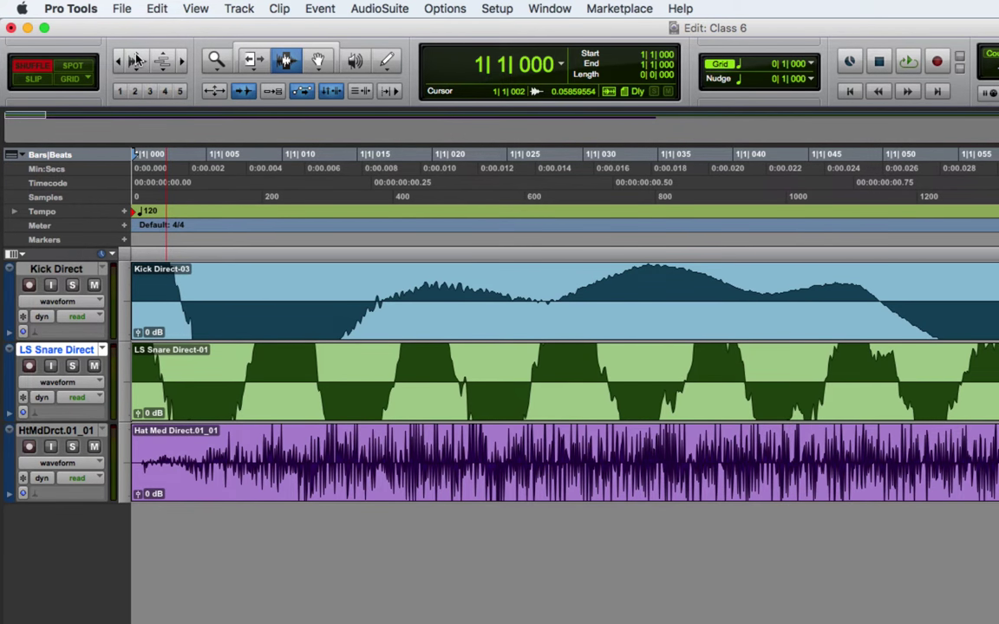
left_click(135, 69)
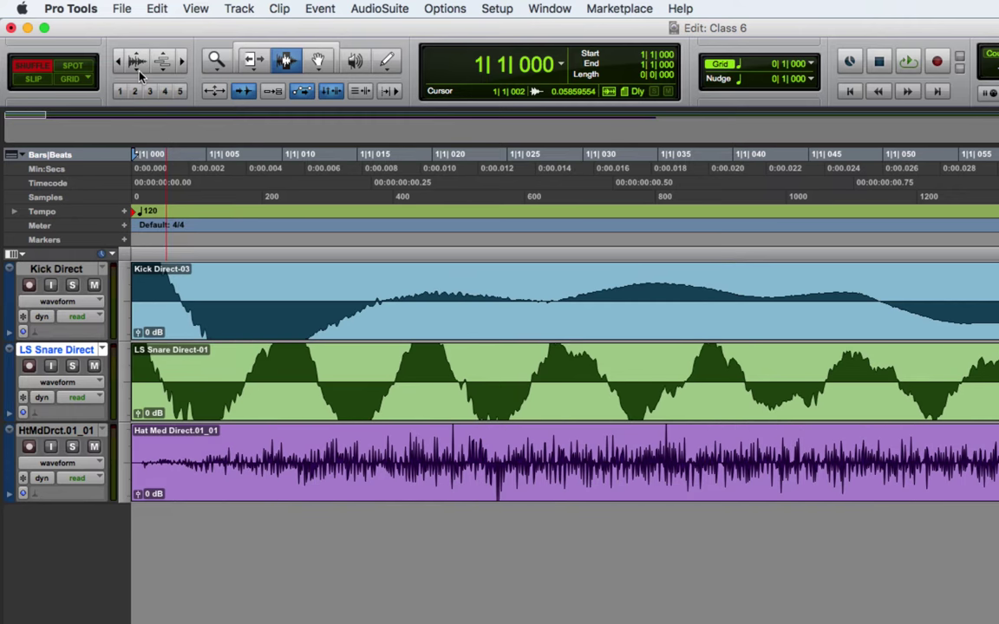
left_click(136, 61)
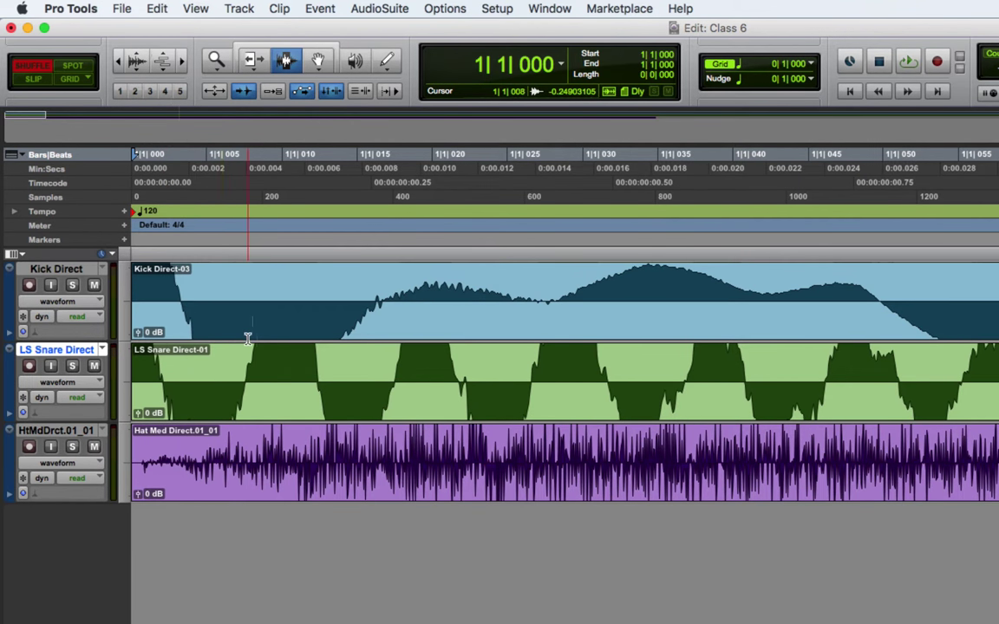
left_click(228, 464)
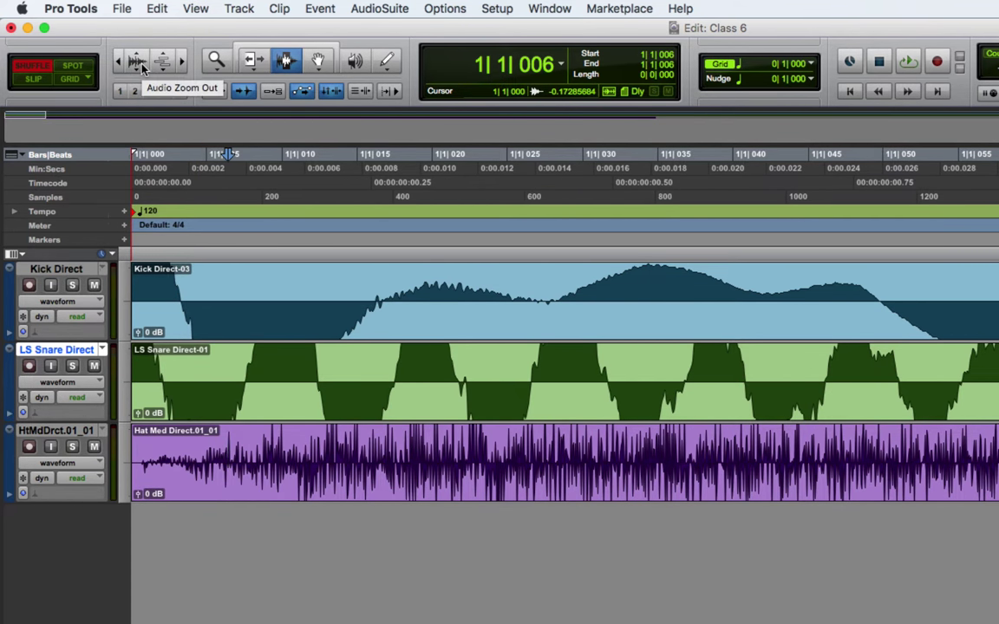
key("shift+Return")
key("Delete")
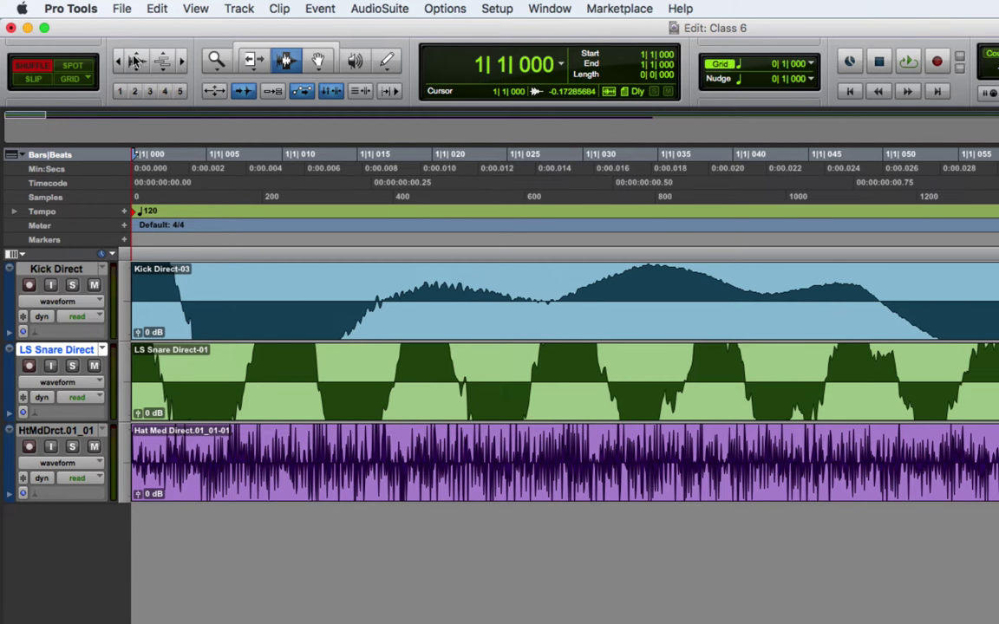
Step: Zoom the timeline out until all three trimmed drum clips fit in full within the first two bars
left_click(214, 62)
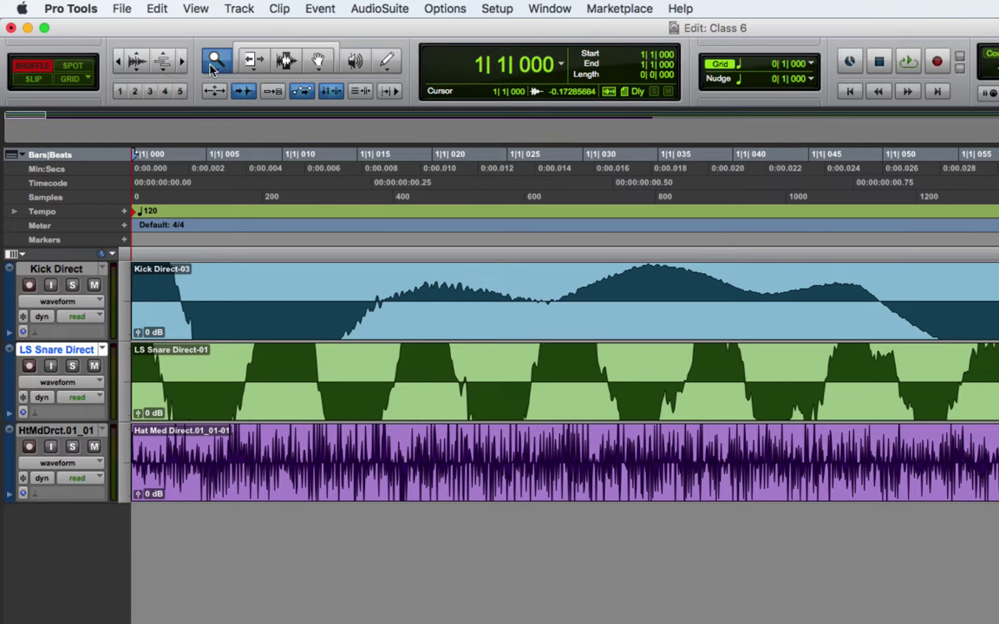
left_click(120, 62)
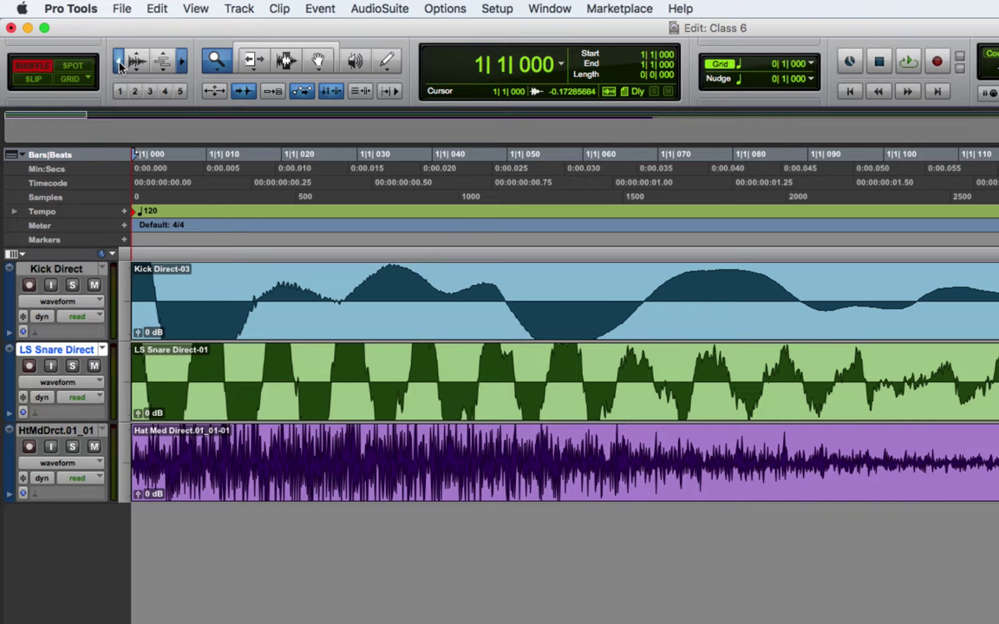
left_click(120, 62)
left_click(120, 63)
left_click(120, 63)
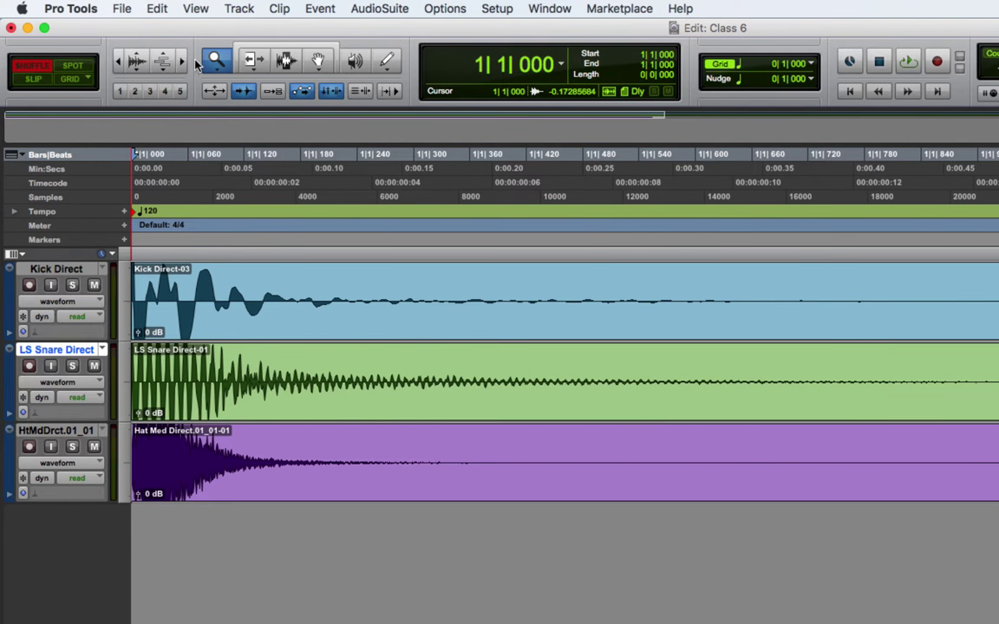
left_click(121, 62)
left_click(120, 62)
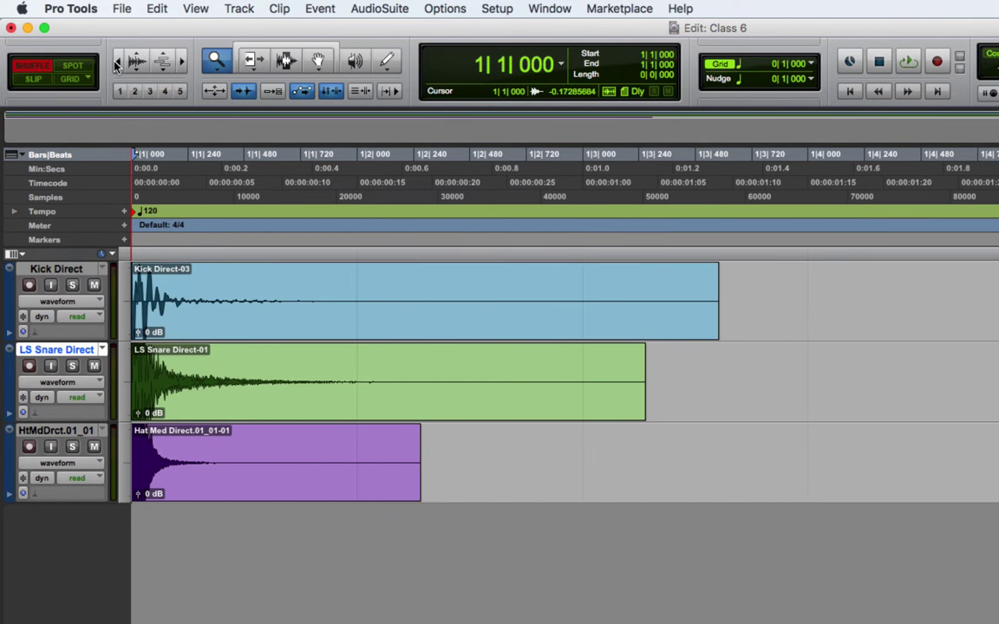
left_click(118, 63)
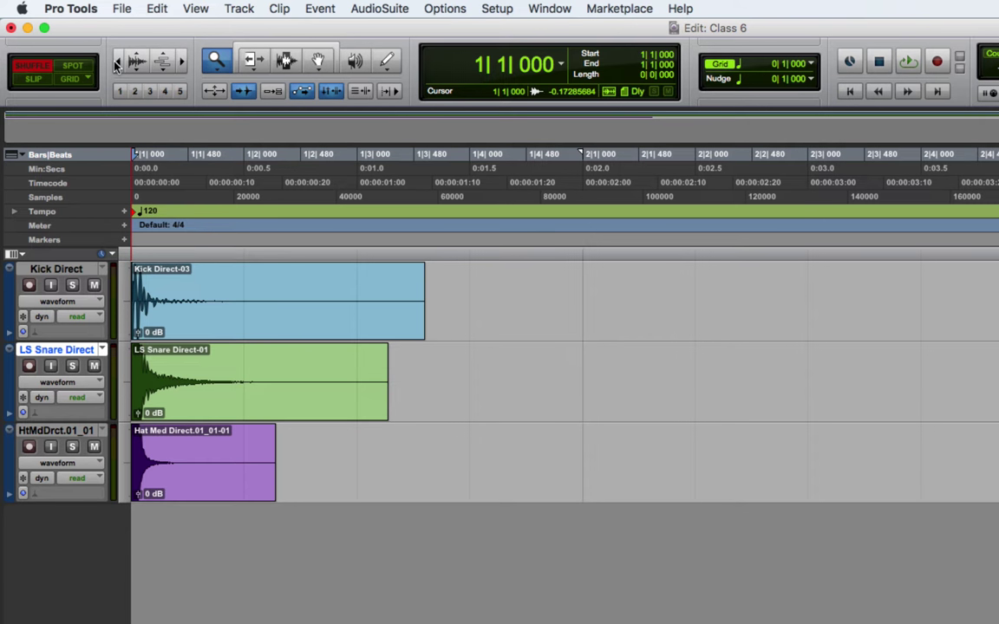
Step: In Grid mode, duplicate the first quarter note of the Kick Direct clip three times to fill bar 1
left_click(71, 81)
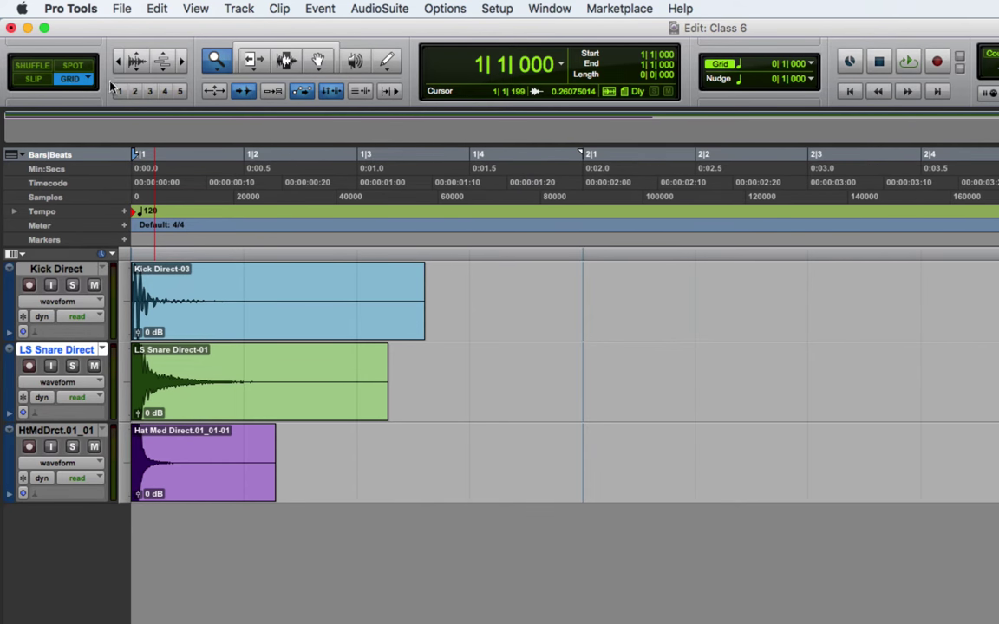
left_click(284, 60)
left_click_drag(242, 297, 147, 295)
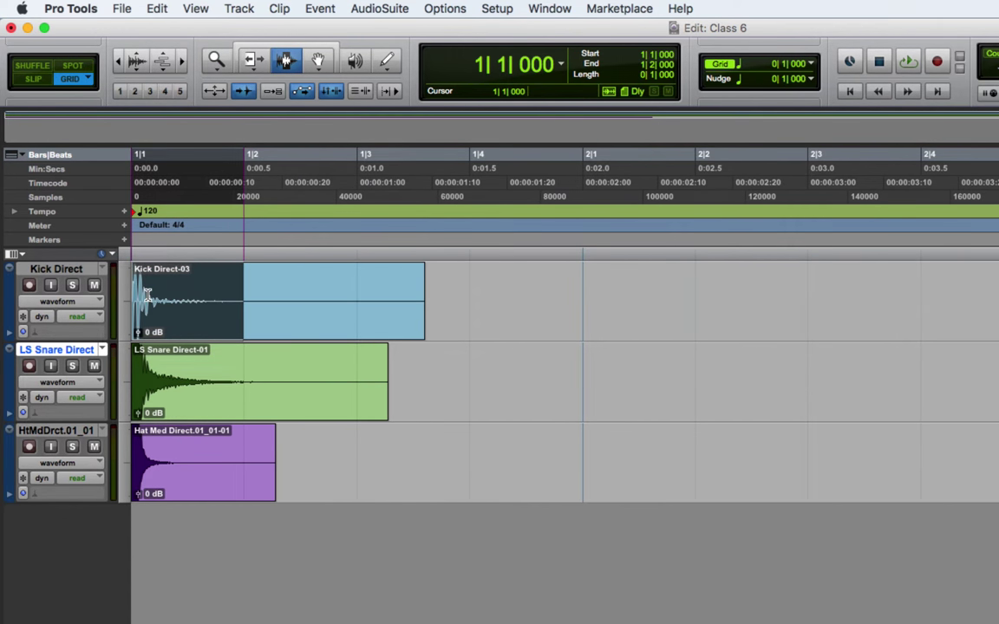
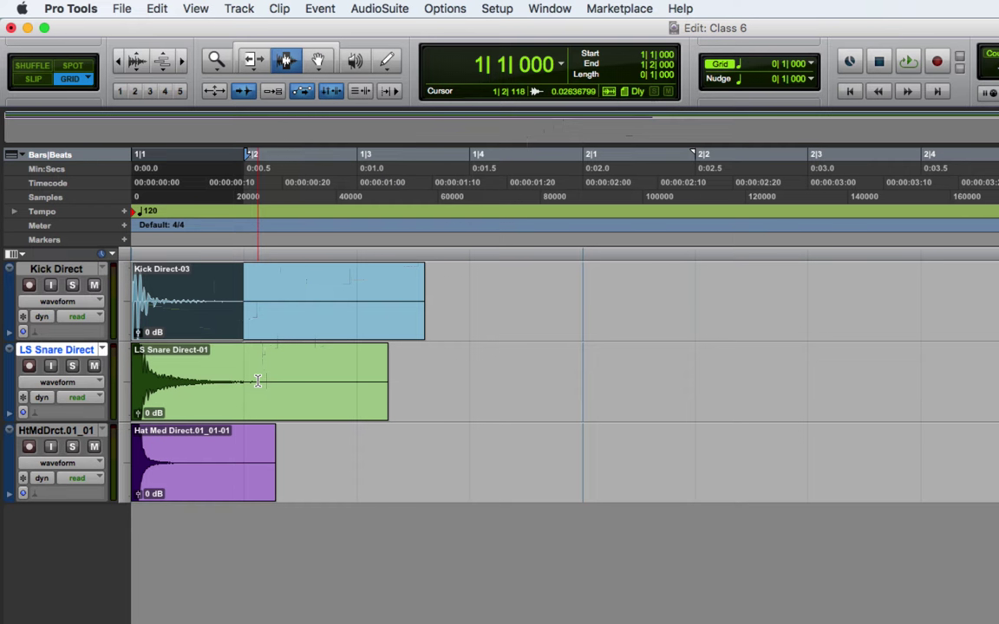
key("super+d")
key("super+d")
key("super+d")
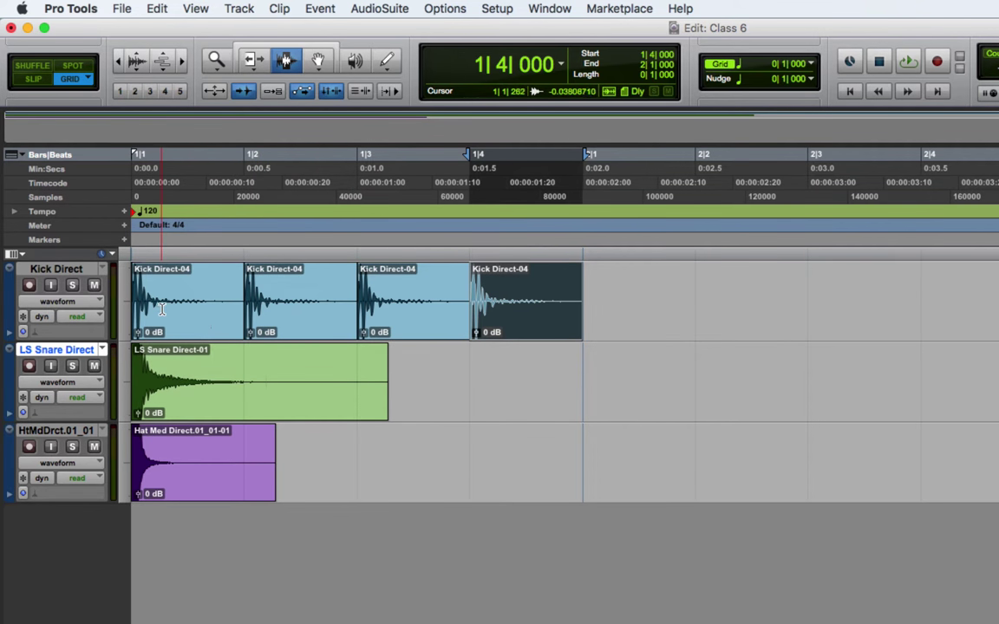
Step: Solo the Kick Direct track, select all four kick clips and play them back over bar 1
left_click(72, 285)
left_click(233, 298)
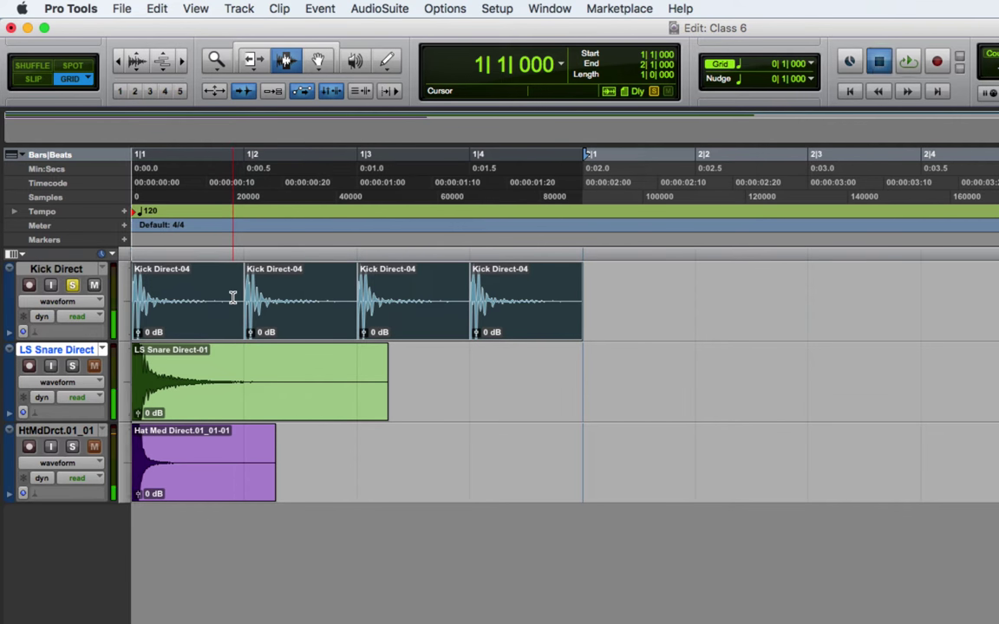
key("space")
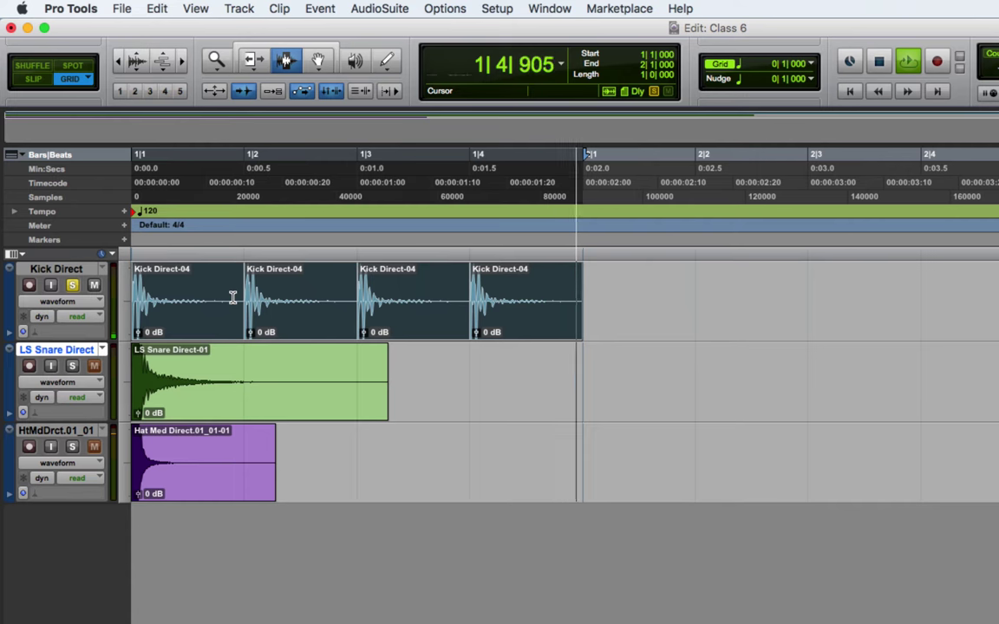
key("space")
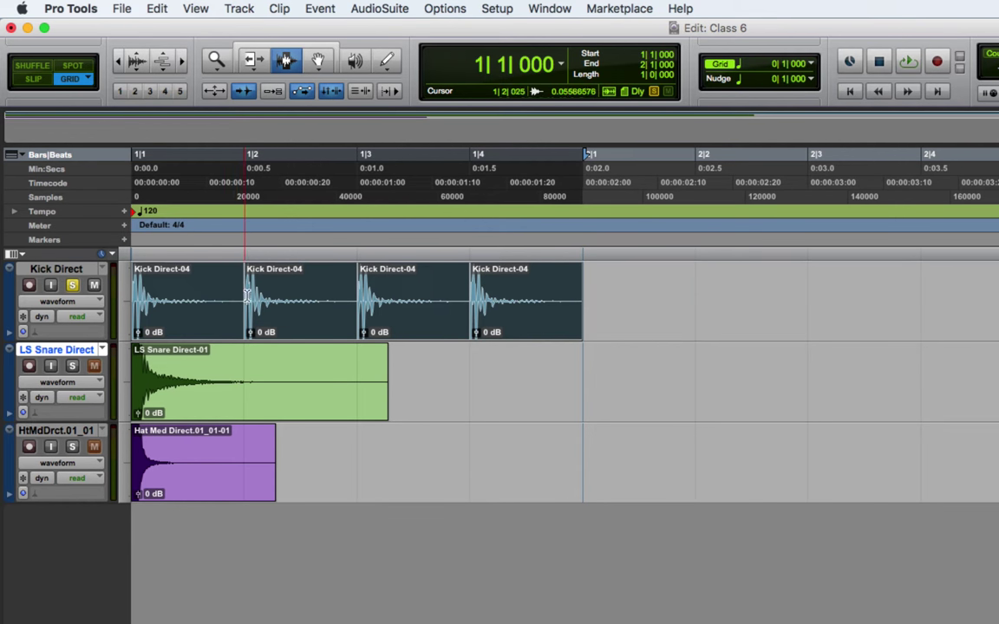
Step: Select the LS Snare Direct clip from 1|1|000 to 1|3|000 and duplicate it once to fill bar 1
left_click(358, 371)
left_click_drag(357, 371, 150, 389)
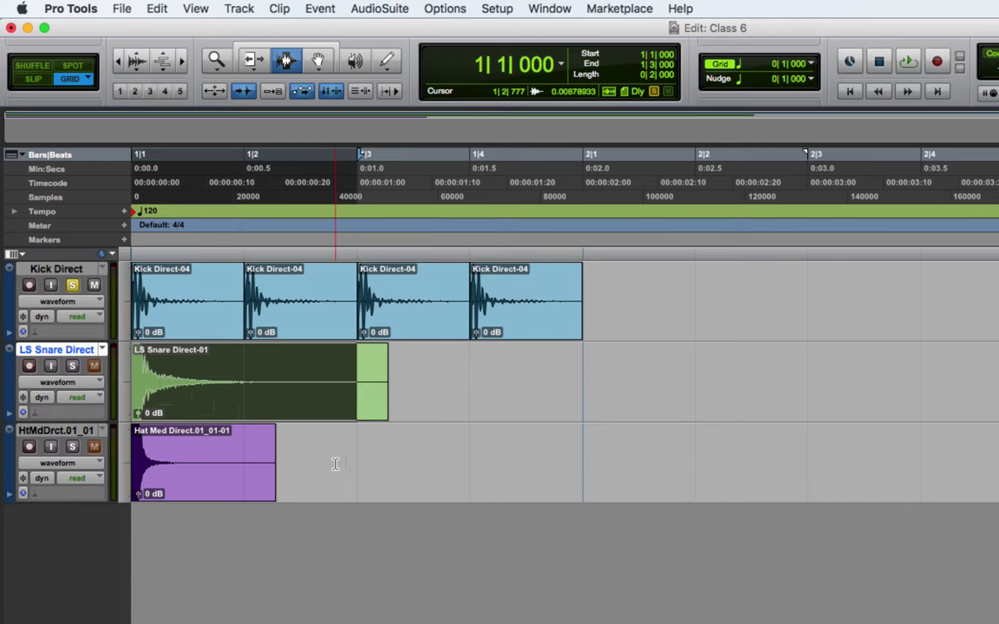
key("super+d")
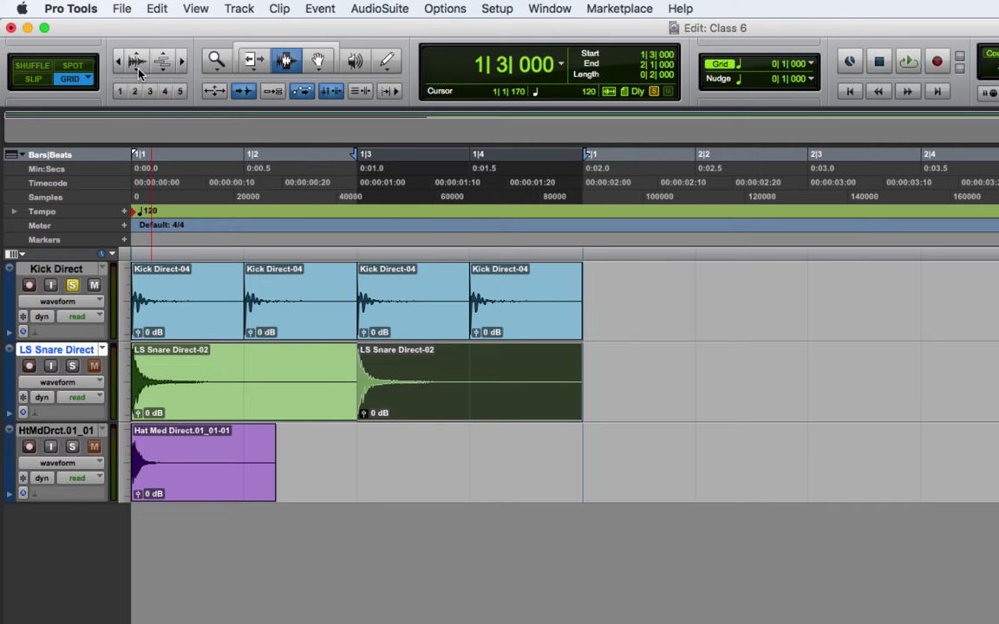
Step: Solo LS Snare Direct together with the kick and play back both snare clips over bar 1
left_click(145, 368)
left_click(74, 366)
key("space")
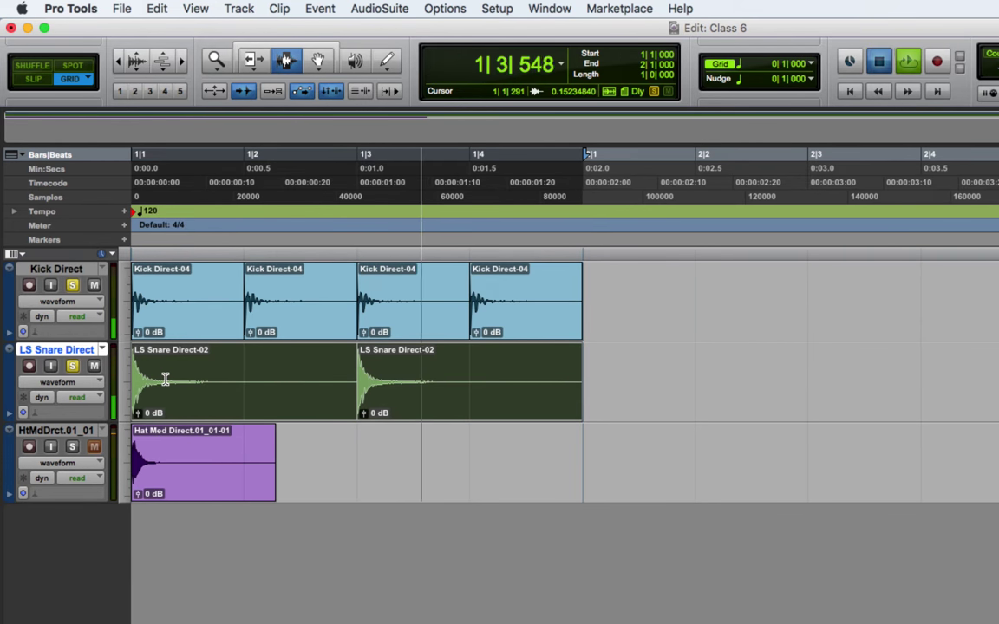
key("space")
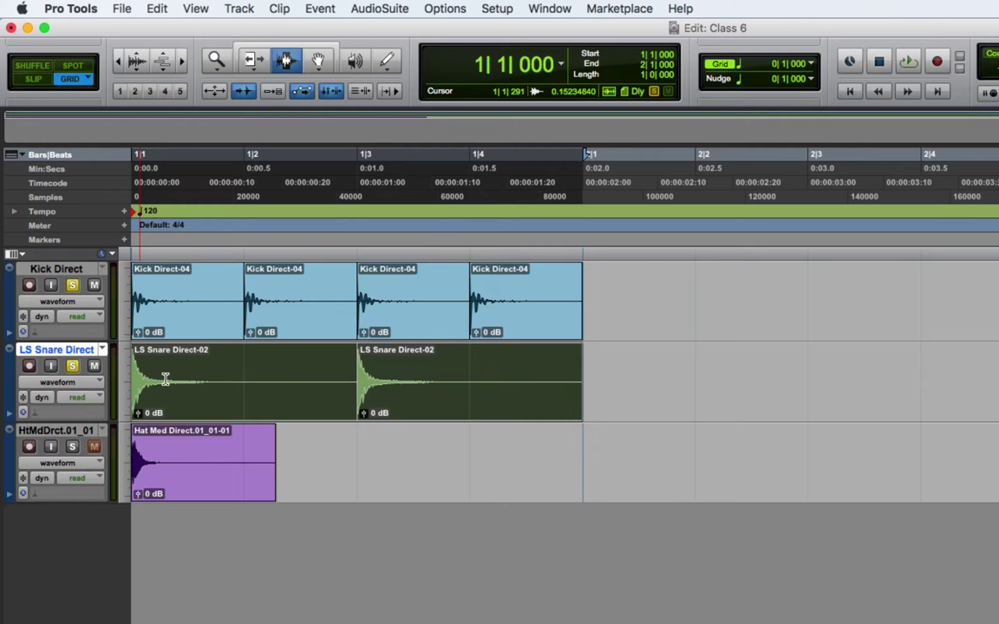
Step: Select both LS Snare Direct clips and move them one beat later so they start at 1|2|000
left_click(265, 366)
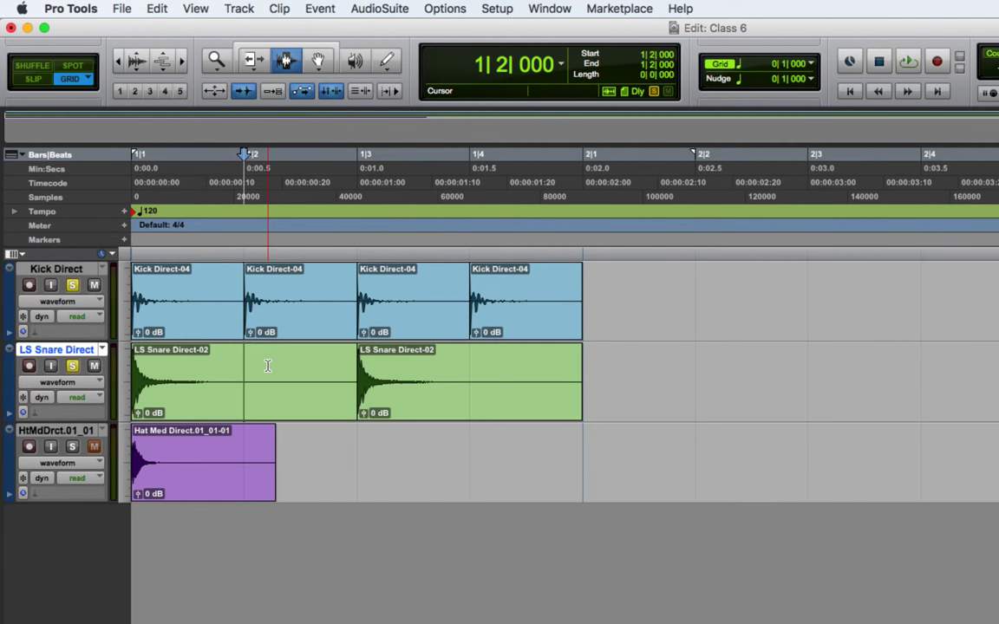
triple_click(216, 380)
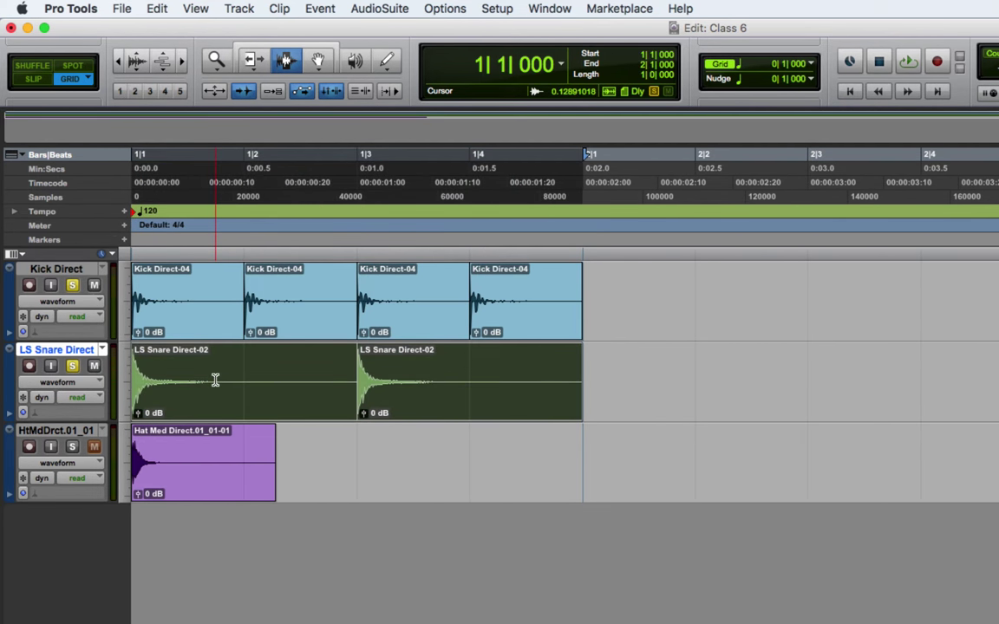
left_click(215, 380)
double_click(216, 380)
triple_click(218, 382)
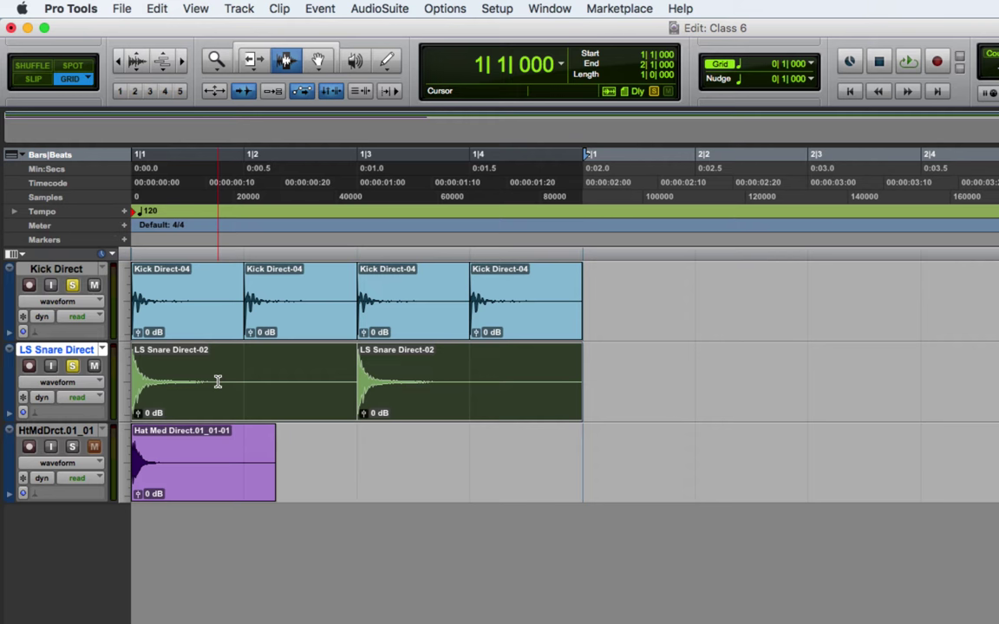
left_click(317, 59)
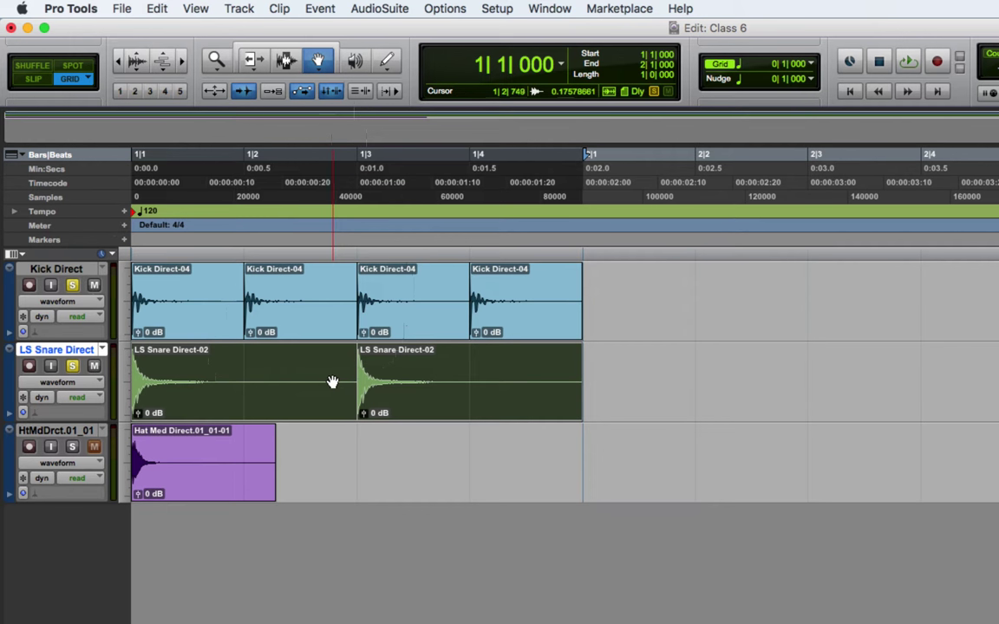
left_click_drag(310, 389, 379, 375)
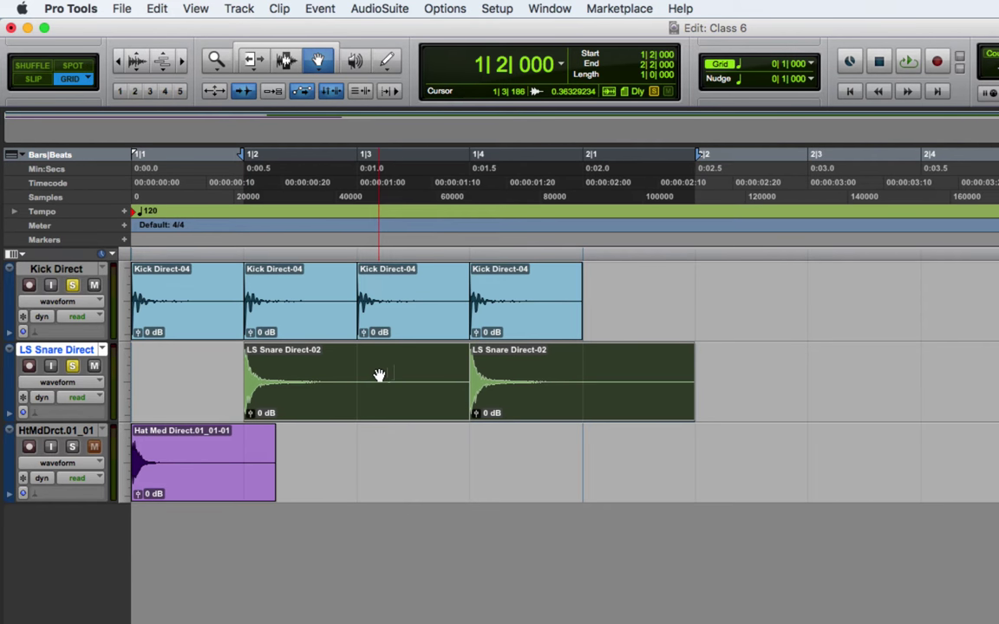
Step: Select all the kick clips in bar 1 and play back the kick with the snare on beats 2 and 4
left_click(288, 60)
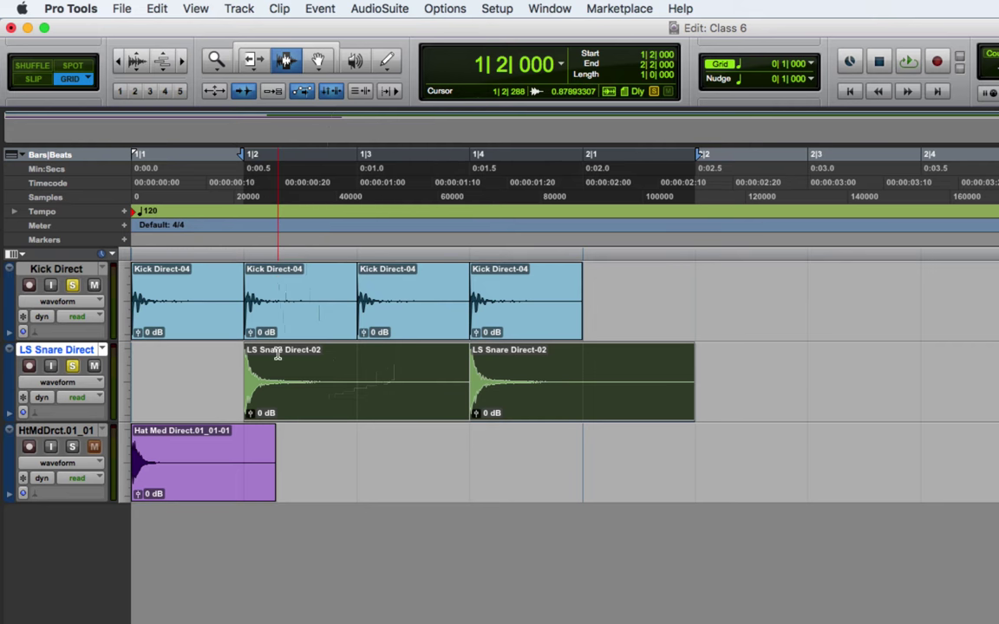
double_click(403, 319)
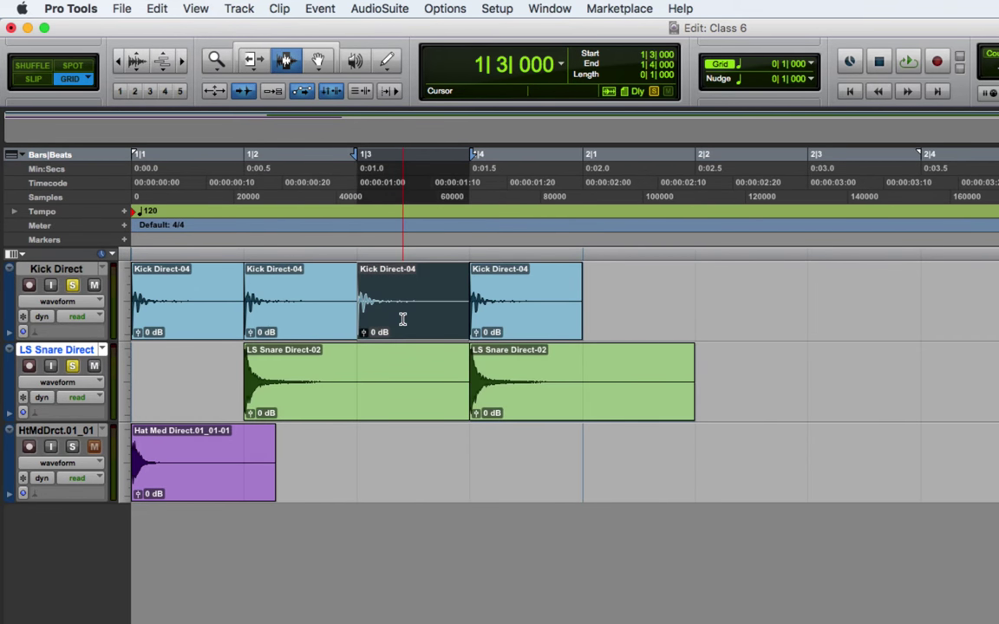
left_click(402, 320)
key("space")
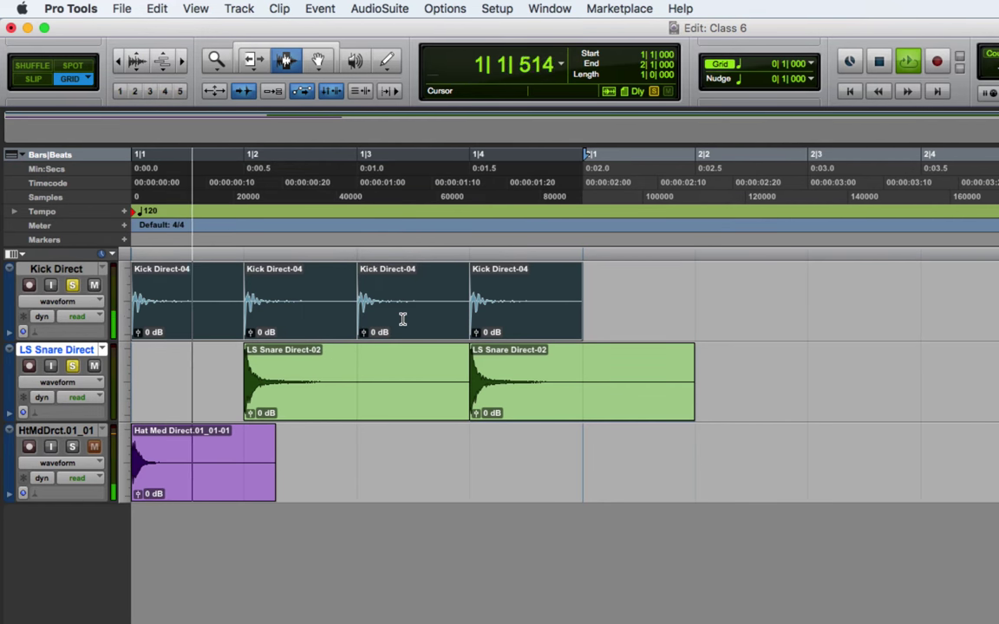
key("space")
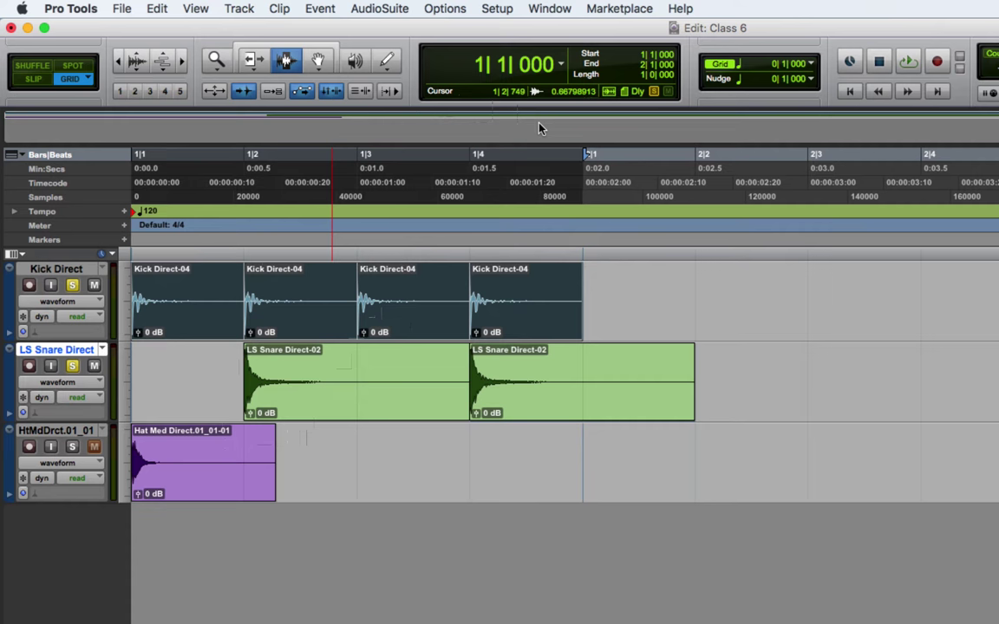
Step: Set the grid to 1/8 note and duplicate the first eighth note of the Hat Med Direct clip seven times to fill bar 1
left_click(810, 66)
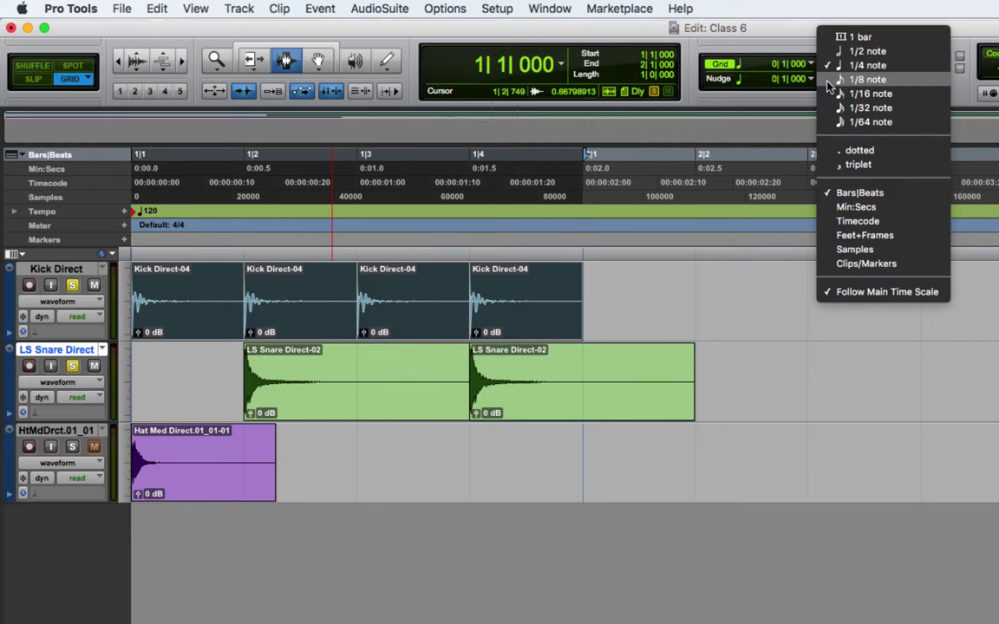
left_click(859, 78)
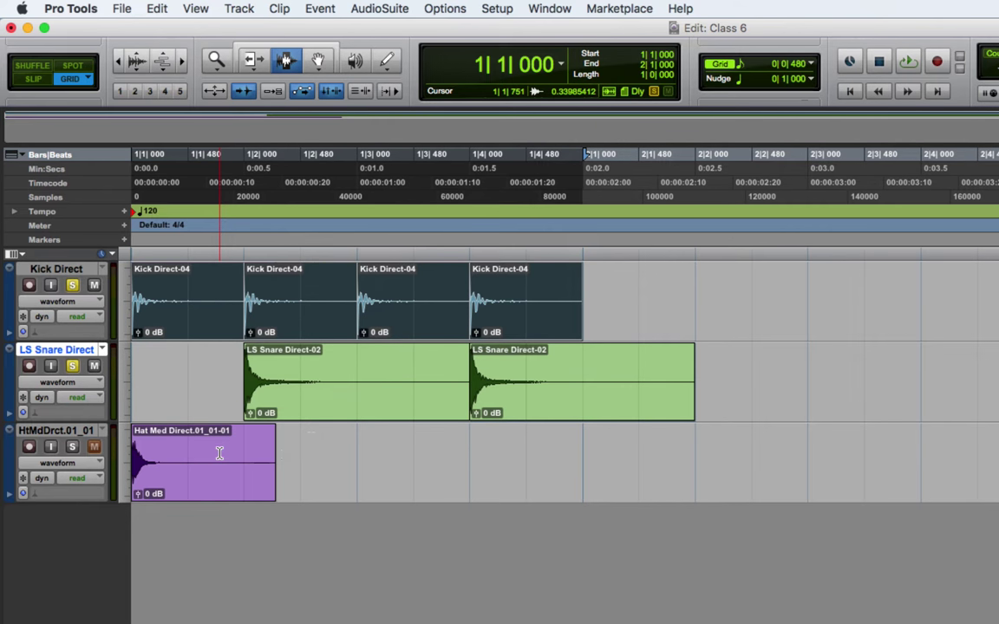
left_click_drag(192, 454, 138, 460)
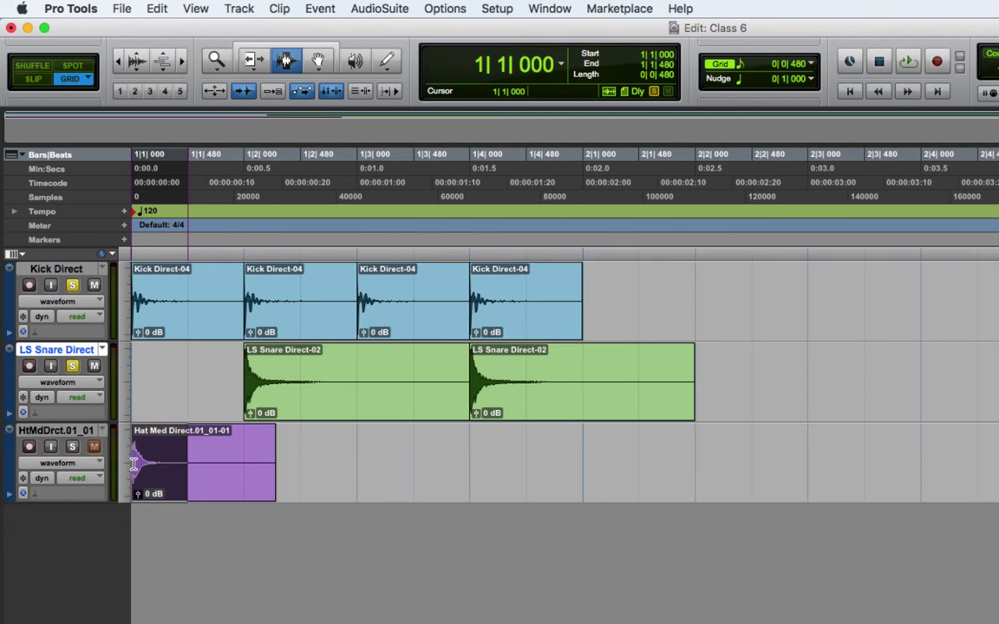
key("space")
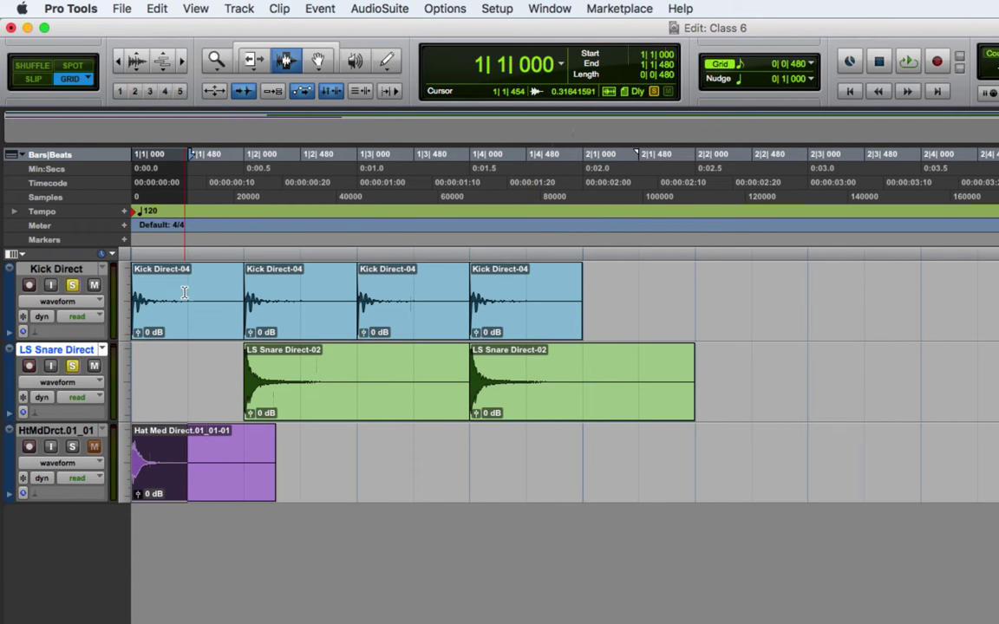
left_click_drag(182, 439, 116, 447)
left_click_drag(181, 447, 116, 452)
key("super+d")
key("super+d")
key("super+d")
key("super+d")
key("super+d")
key("super+d")
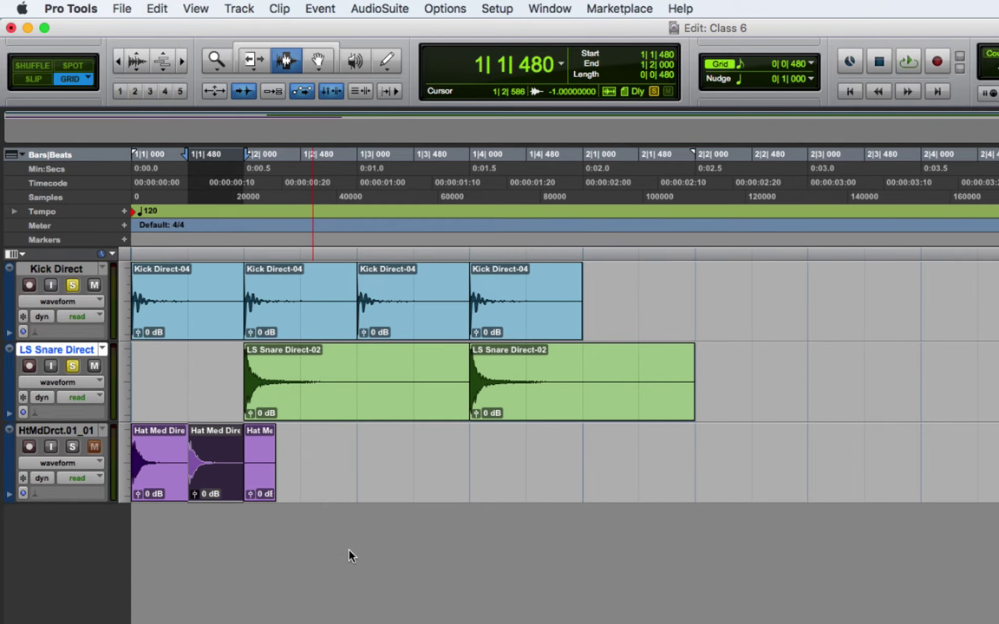
key("super+d")
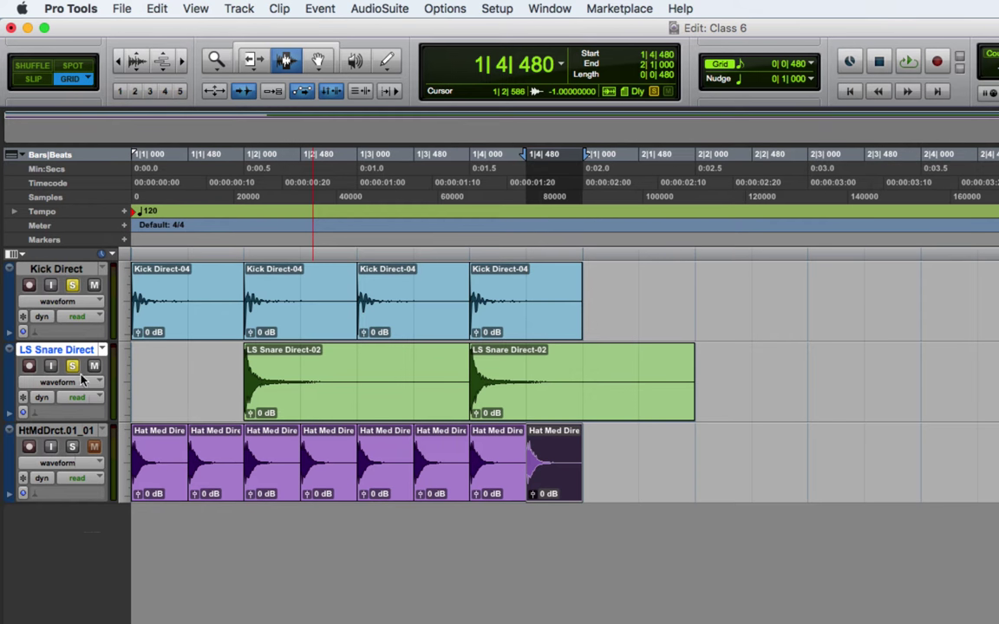
Step: Clear the kick and snare solos, then play back the full pattern with eighth-note hats over bar 1
left_click(582, 447)
key("shift+Return")
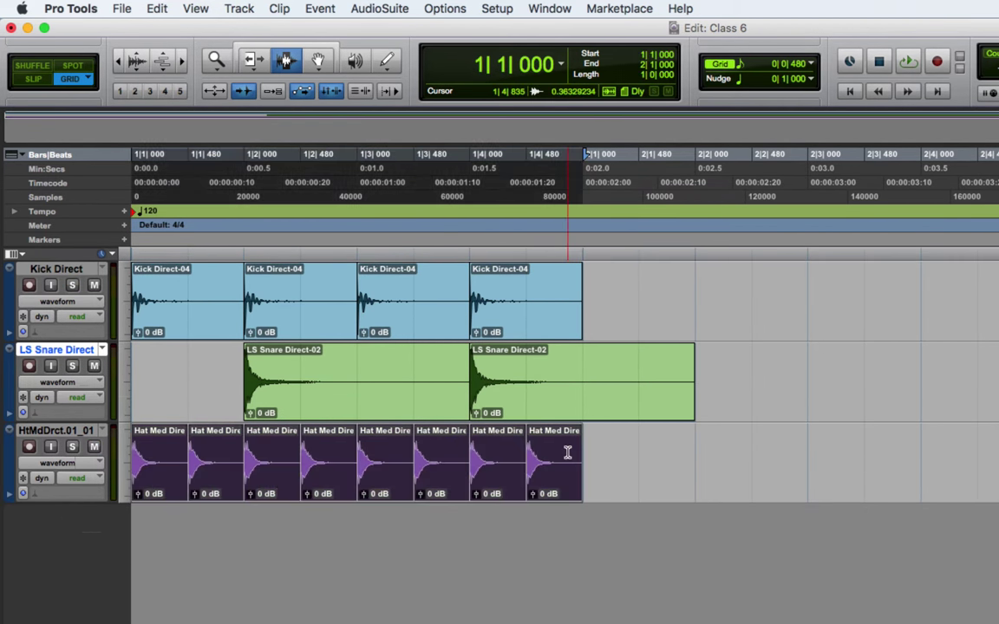
key("space")
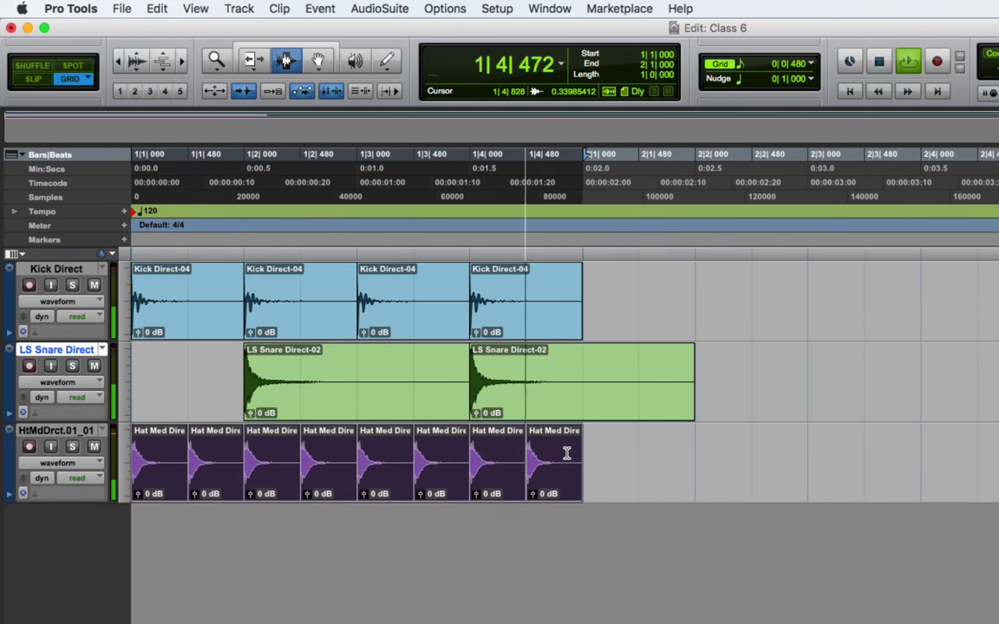
key("space")
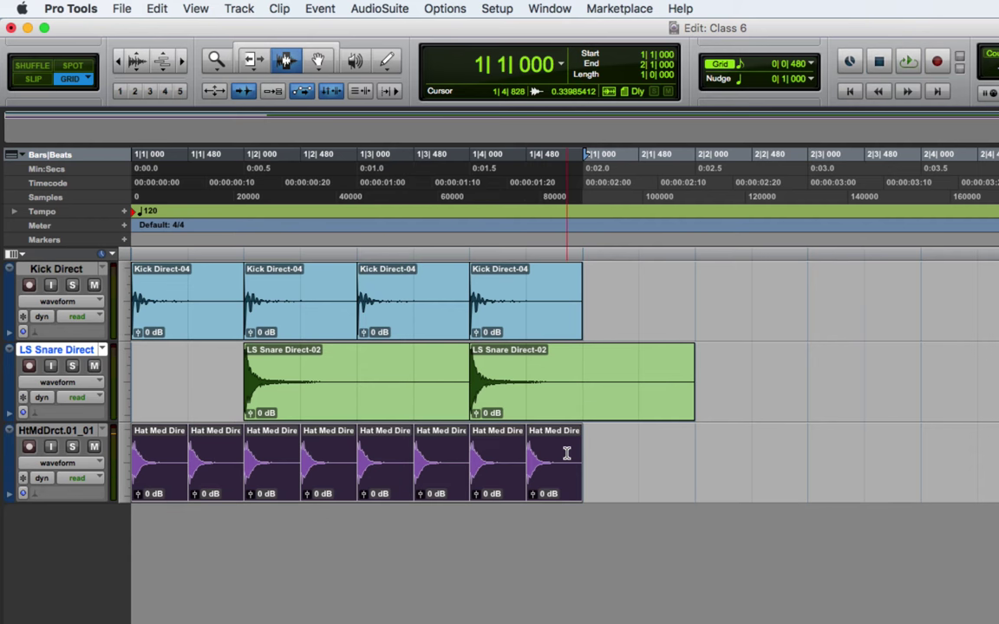
Step: Set the grid to 1/16 note and duplicate the hat's first sixteenth note fifteen times to fill bar 1
left_click(811, 64)
left_click(823, 81)
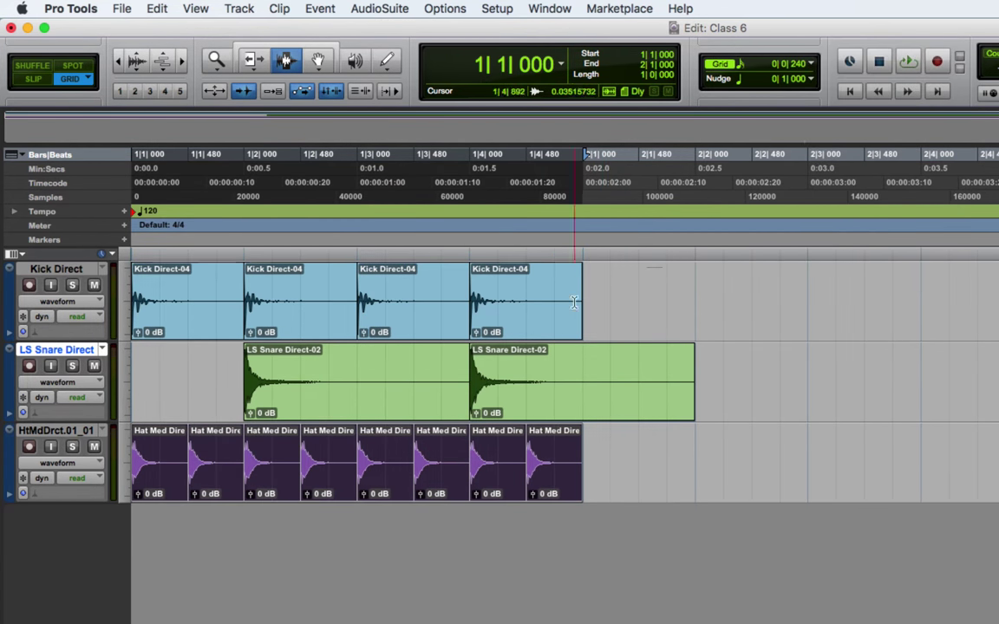
left_click_drag(163, 474, 130, 477)
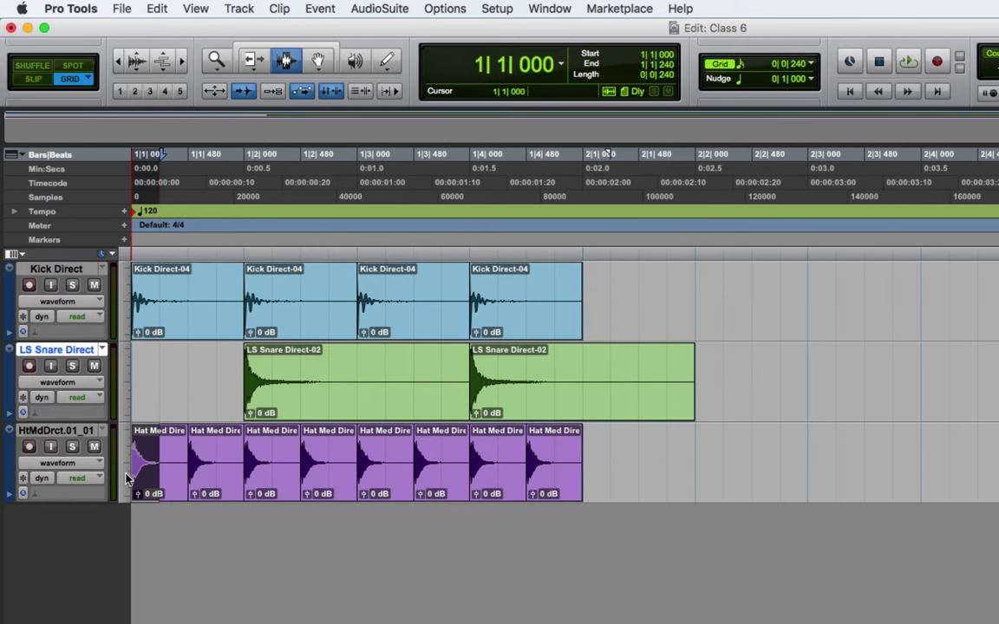
key("super+d")
key("super+d")
key("super+d")
key("super+d")
key("super+d")
key("super+d")
key("super+d")
key("super+d")
key("super+d")
key("super+d")
key("super+d")
key("super+d")
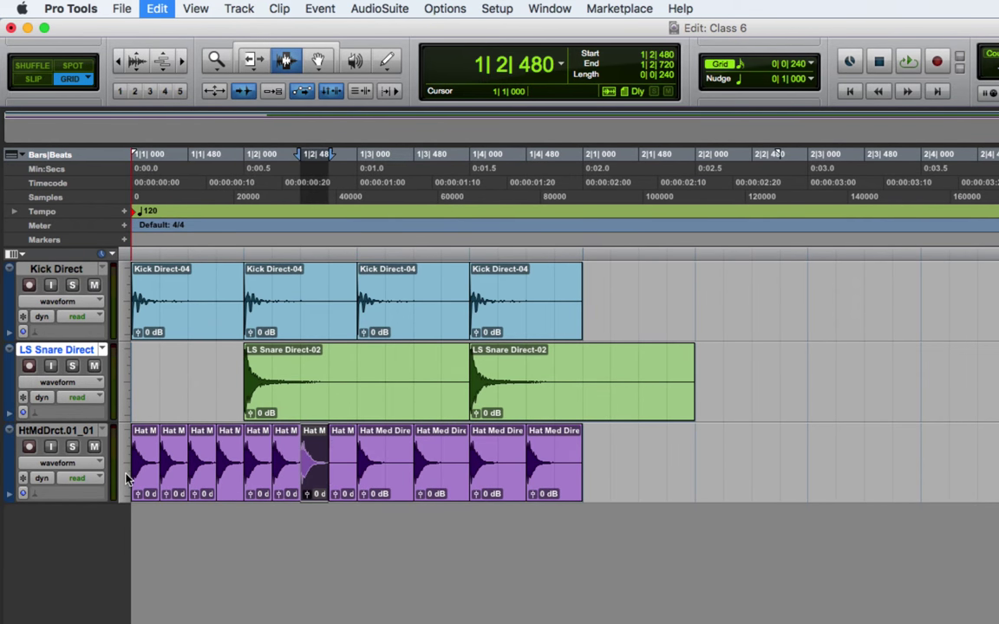
key("super+d")
key("super+d")
key("super+d")
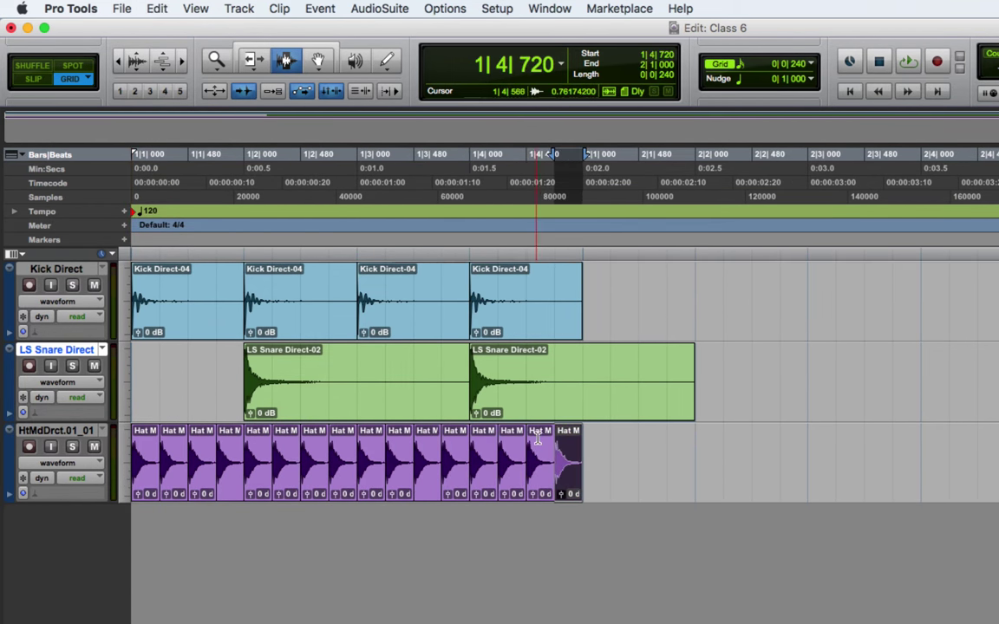
Step: Select all the sixteenth-note hat clips in bar 1 and play back the full pattern
left_click_drag(567, 442, 125, 461)
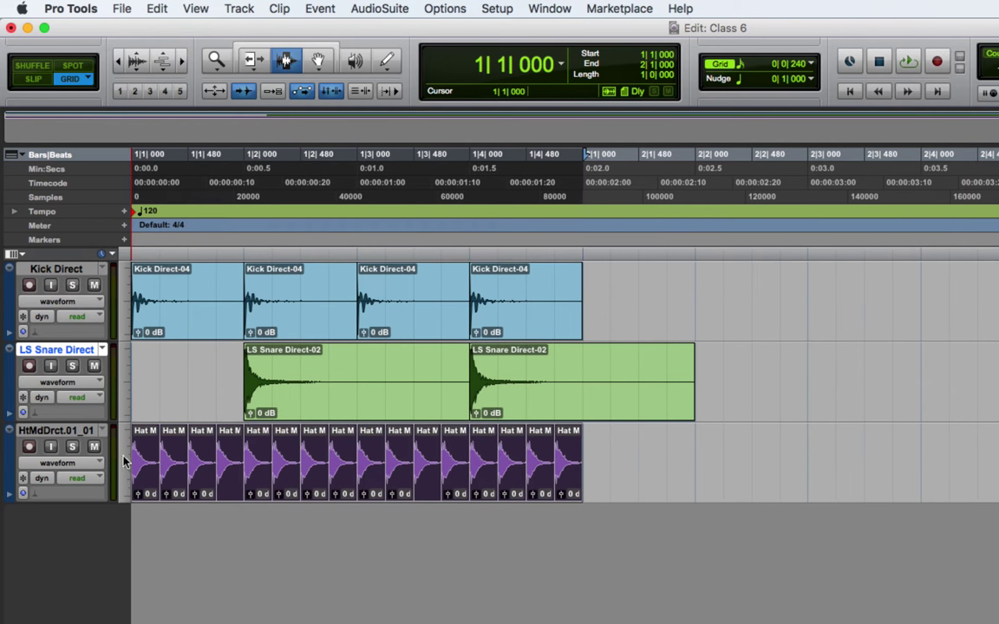
key("space")
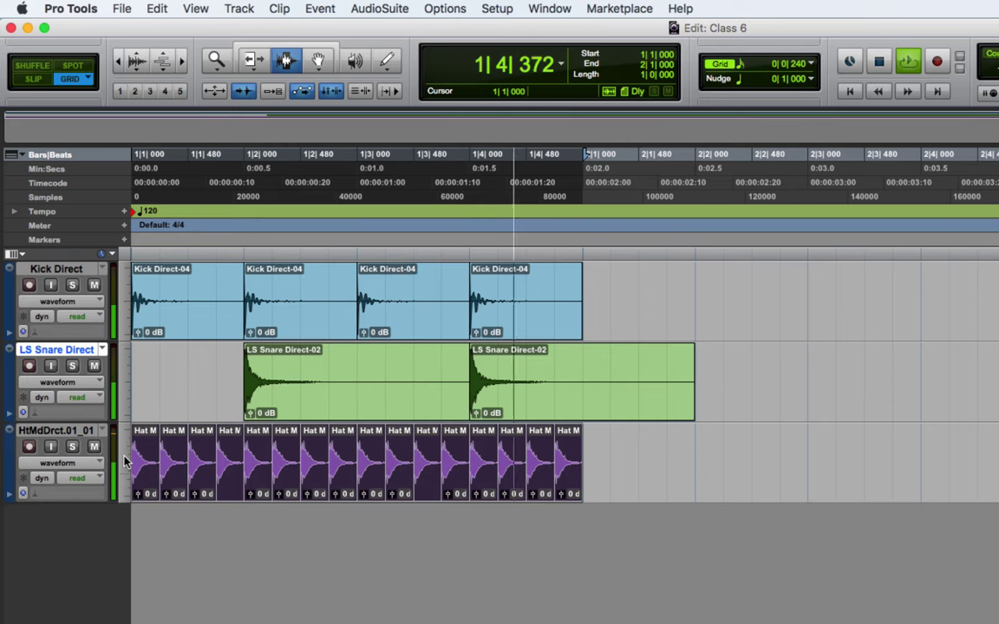
key("space")
Step: Undo the sixteenth-note hat duplicates to restore the eighth-note hat pattern in bar 1
key("super+z")
key("super+z")
key("super+z")
key("super+z")
key("super+z")
key("super+z")
key("super+z")
key("super+z")
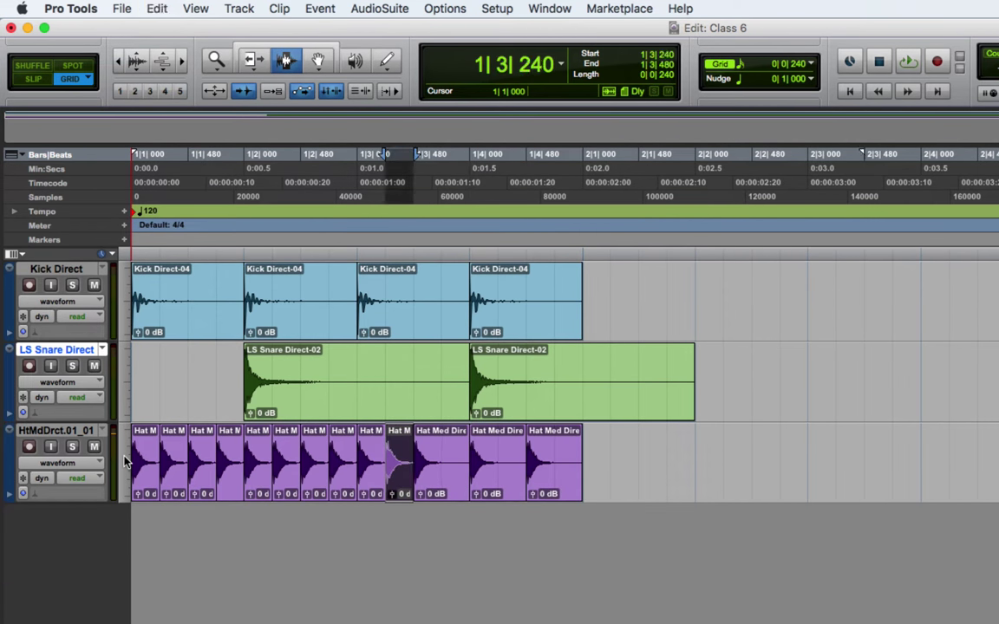
key("super+z")
key("super+z")
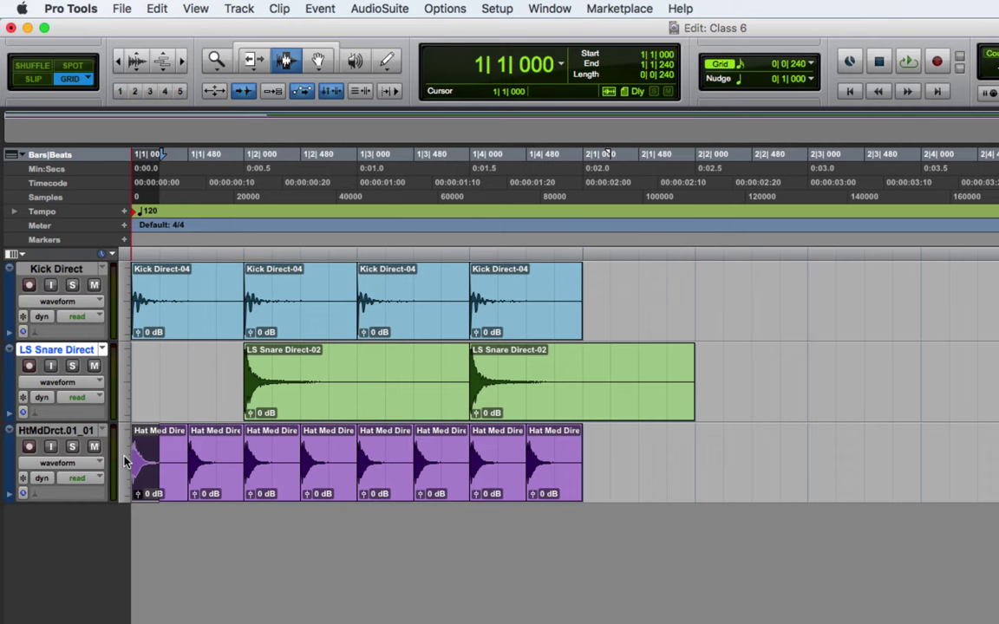
Step: Select all the kick clips on the Kick Direct track in bar 1
left_click(580, 456)
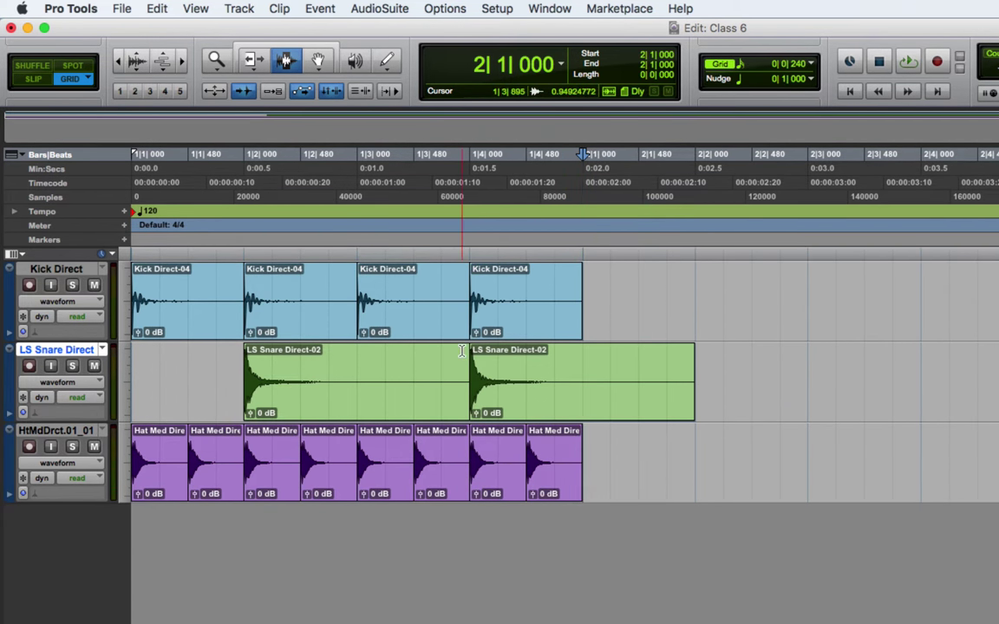
left_click_drag(132, 275, 568, 316)
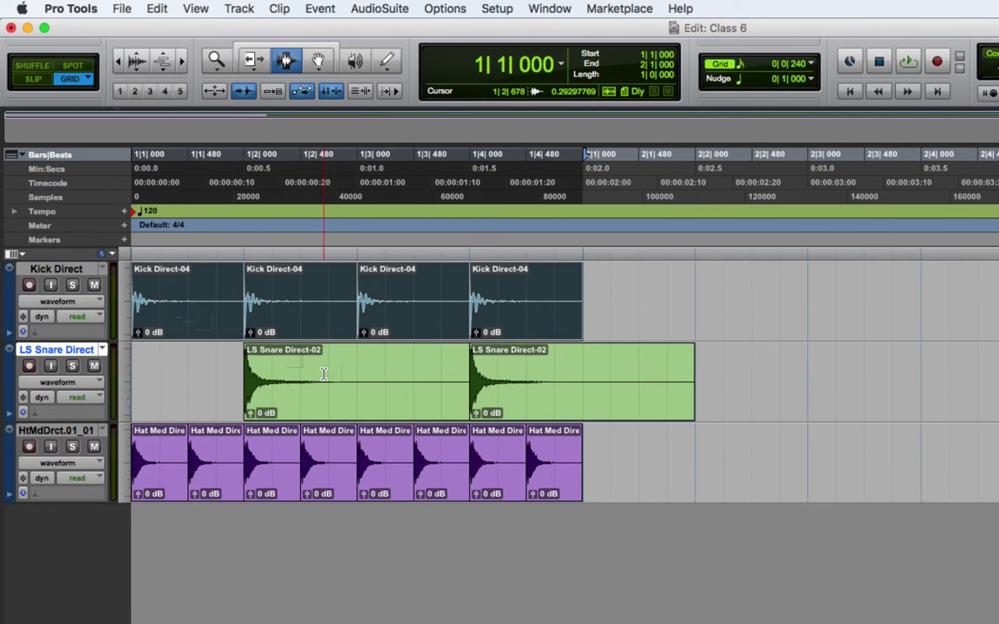
left_click(218, 361)
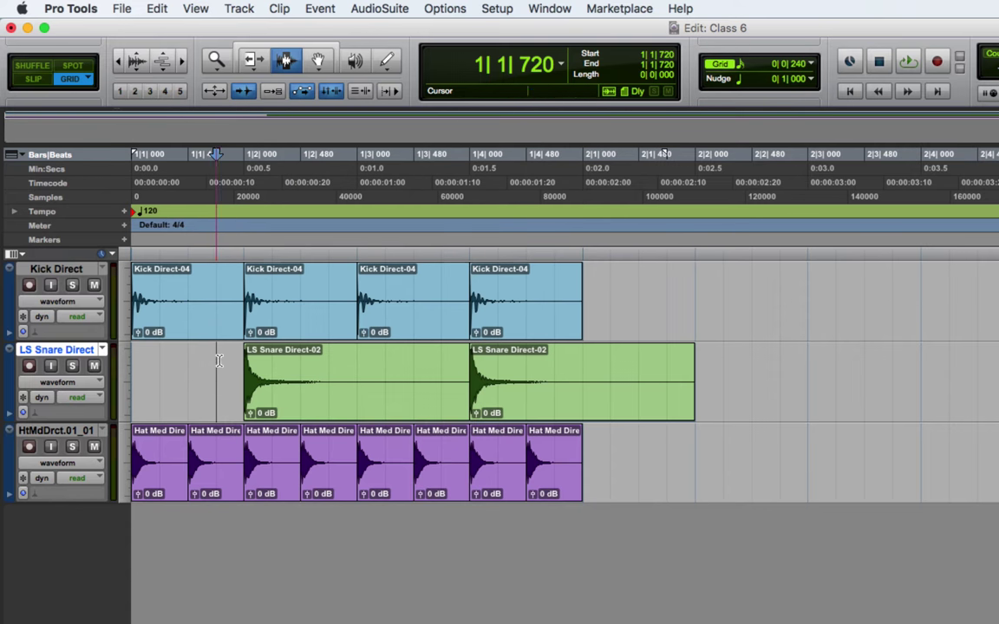
double_click(221, 302)
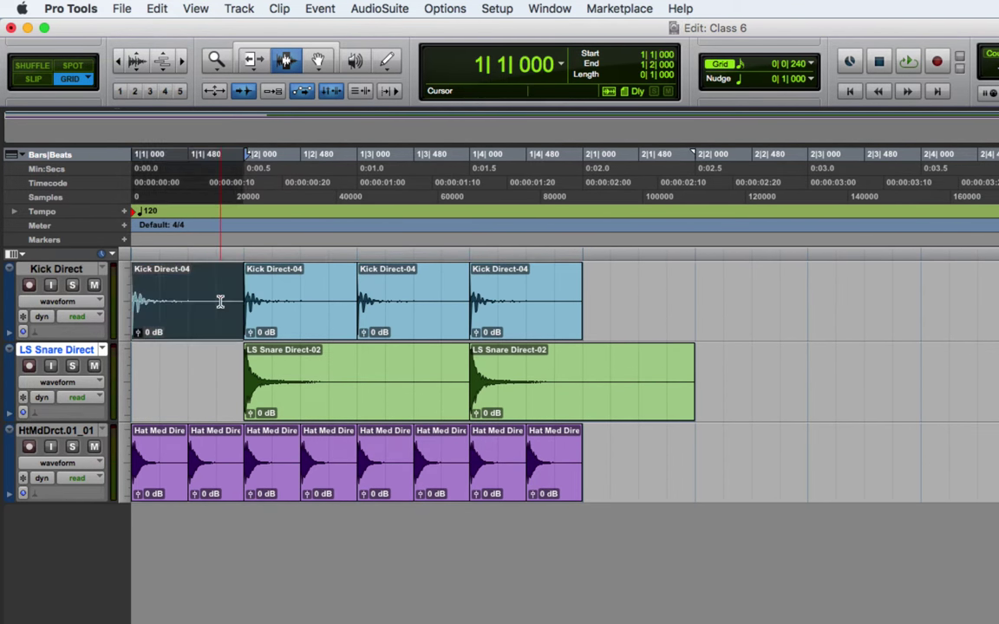
triple_click(219, 302)
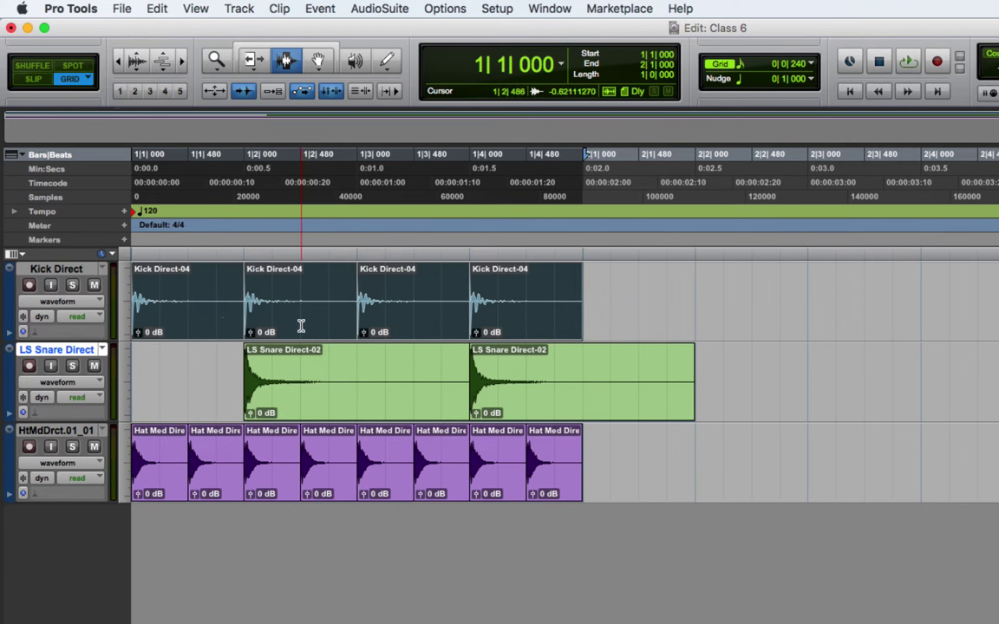
Step: Extend the kick selection to the snare and hat tracks, delete it, and undo the deletion
triple_click(336, 368, "shift")
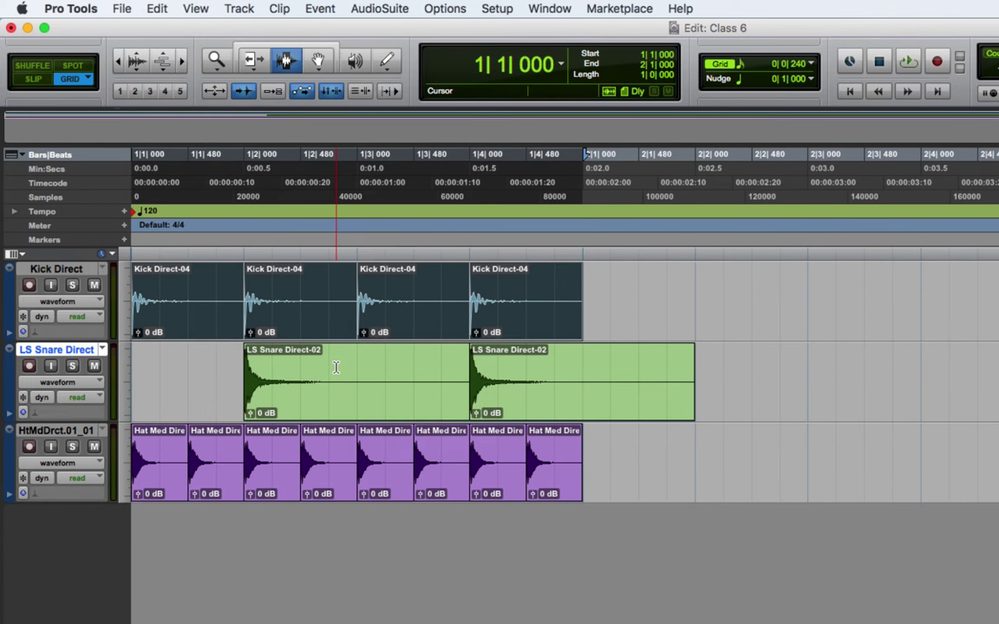
triple_click(338, 390, "shift")
left_click(338, 390, "shift")
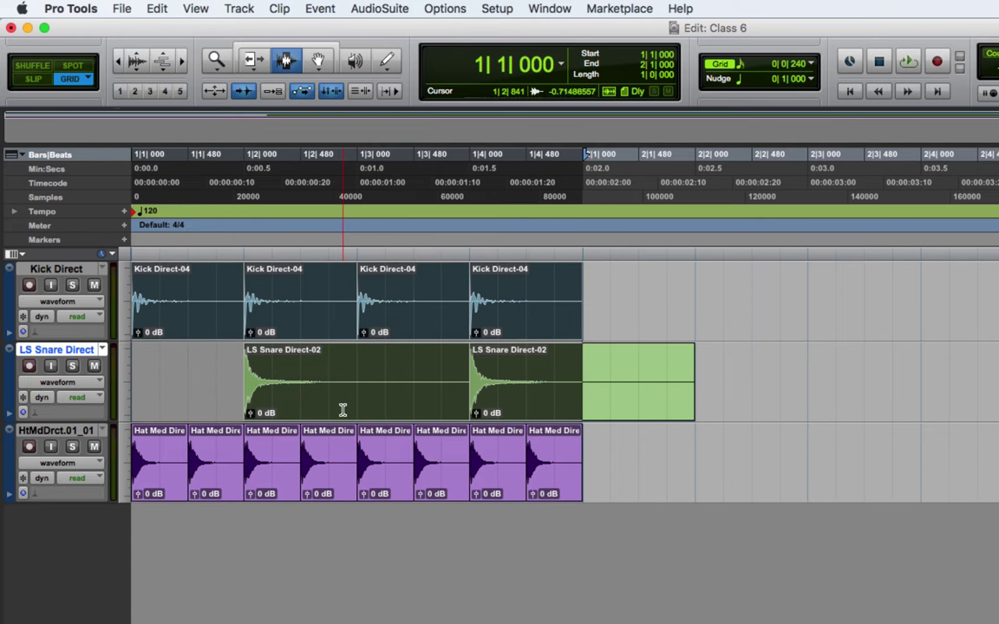
left_click(345, 446, "shift")
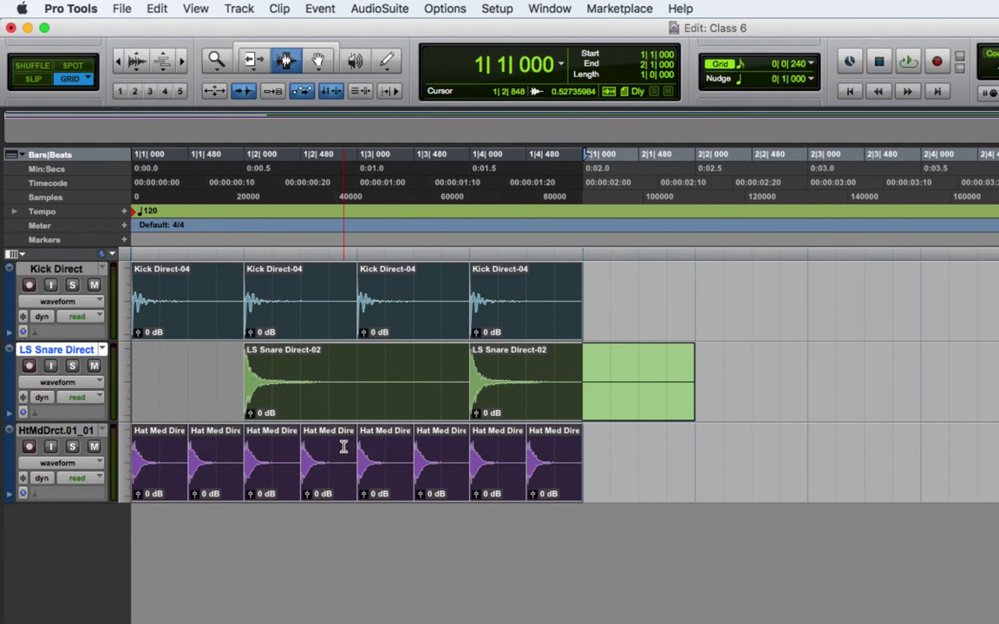
key("Delete")
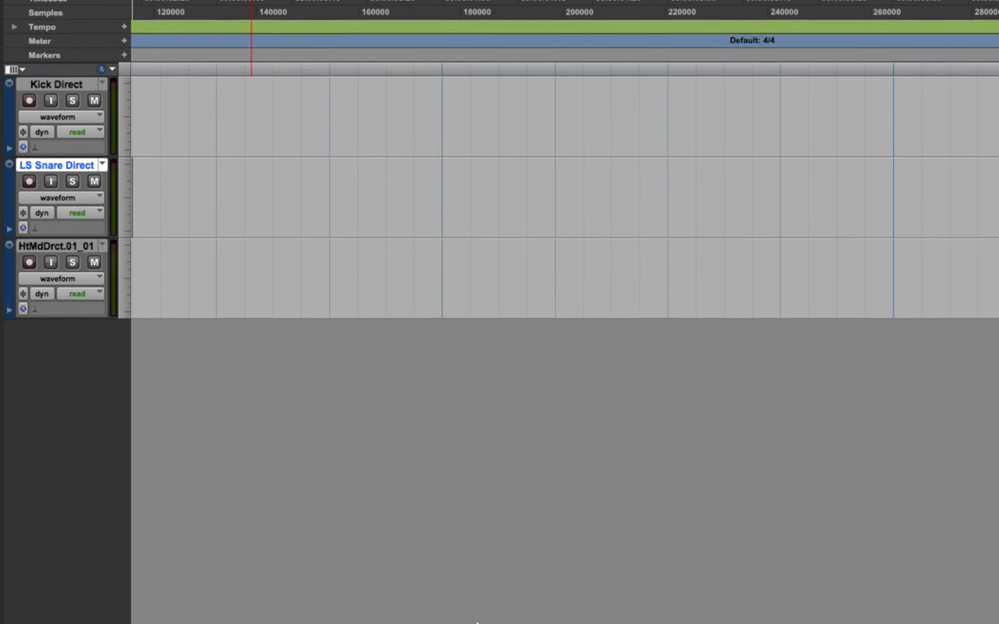
key("super+z")
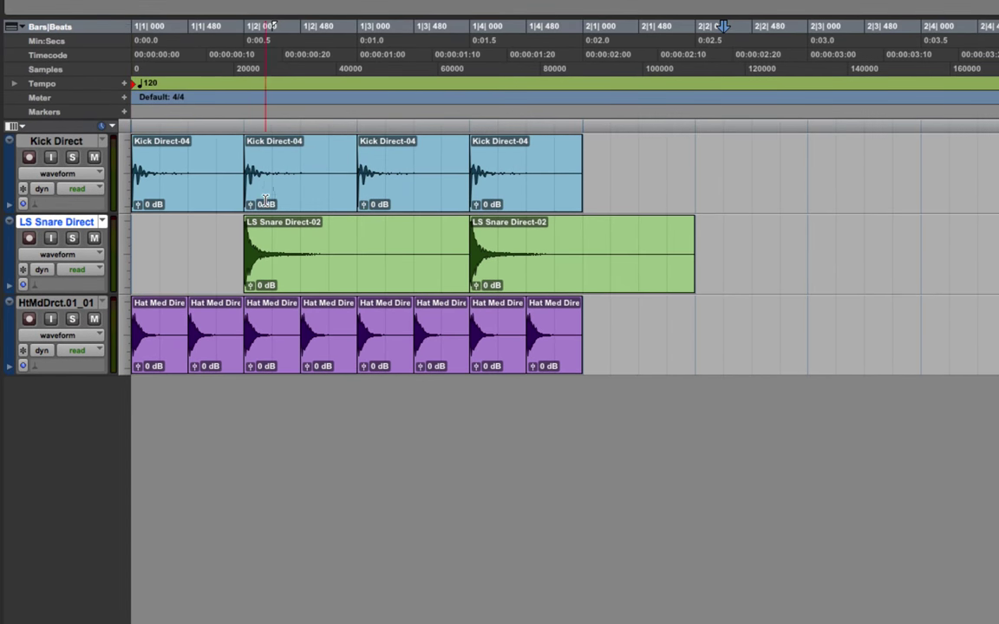
Step: Select the kick, snare and hat clips up to the end of the last snare at 2|2|000, then clear the selection
triple_click(223, 191)
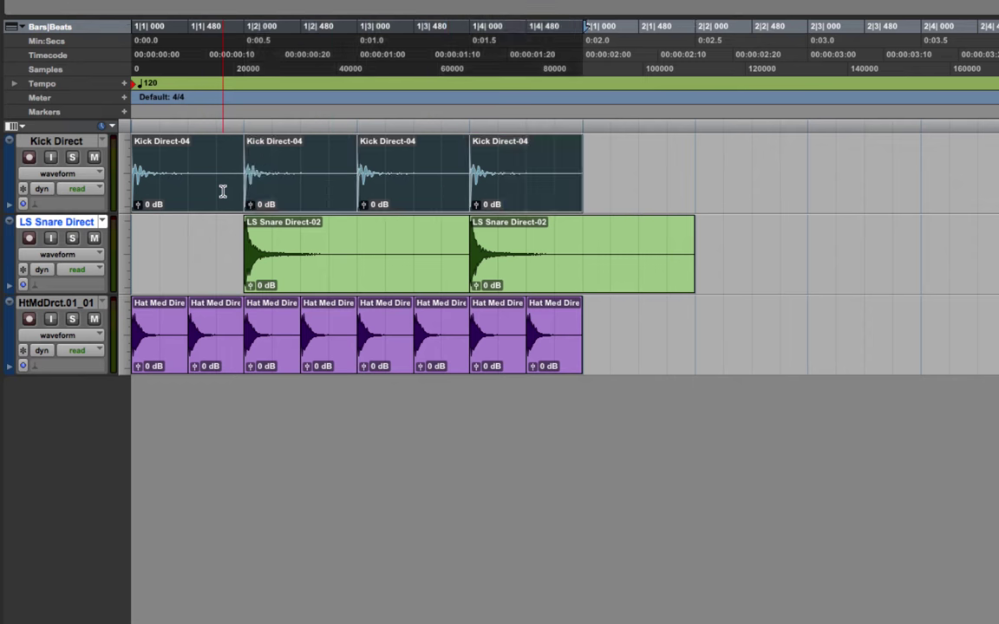
left_click(294, 264, "shift")
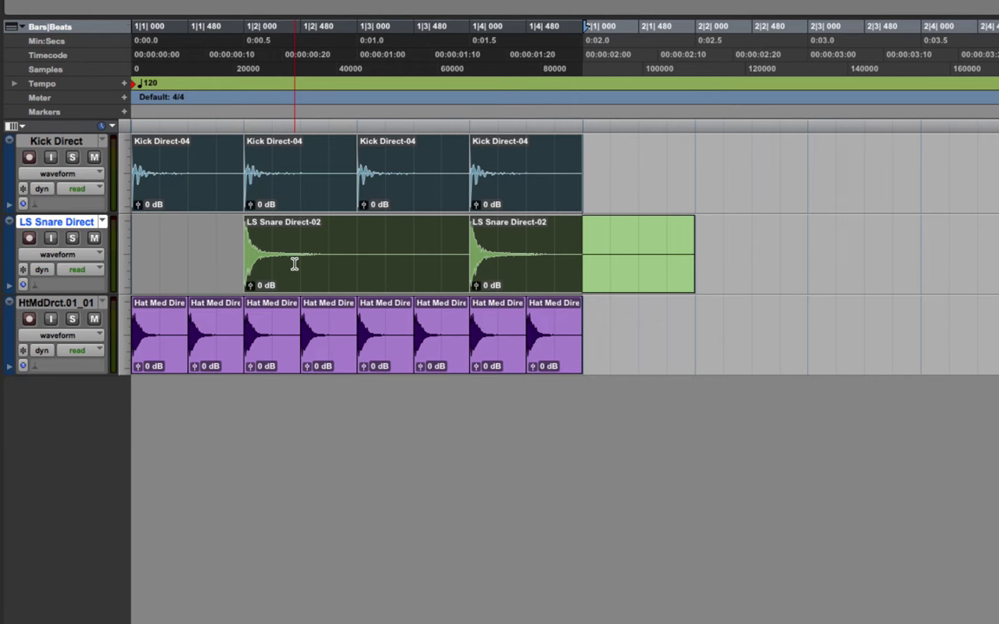
left_click(224, 297, "shift")
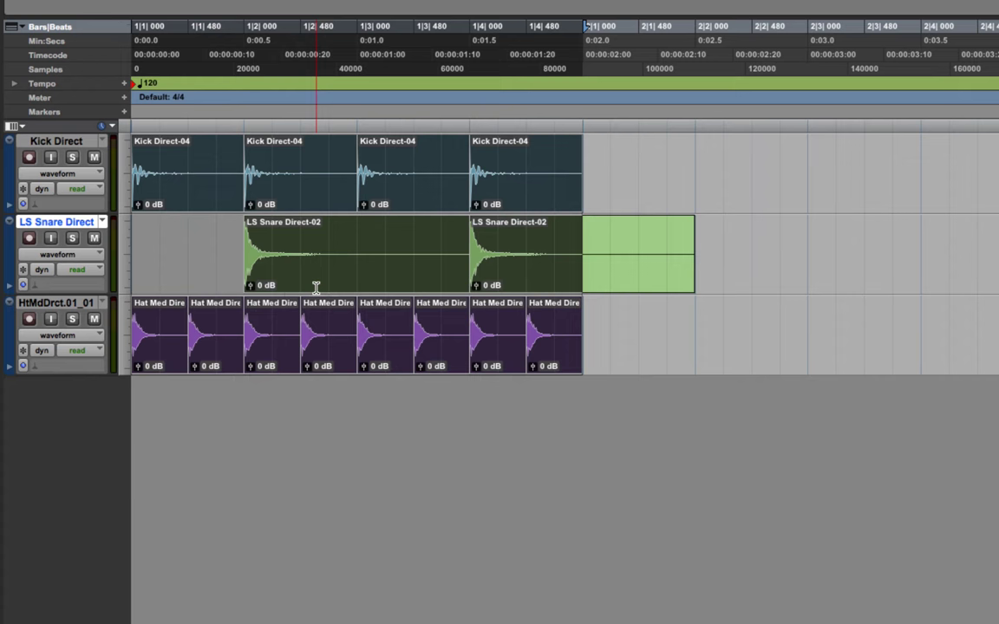
left_click(693, 245)
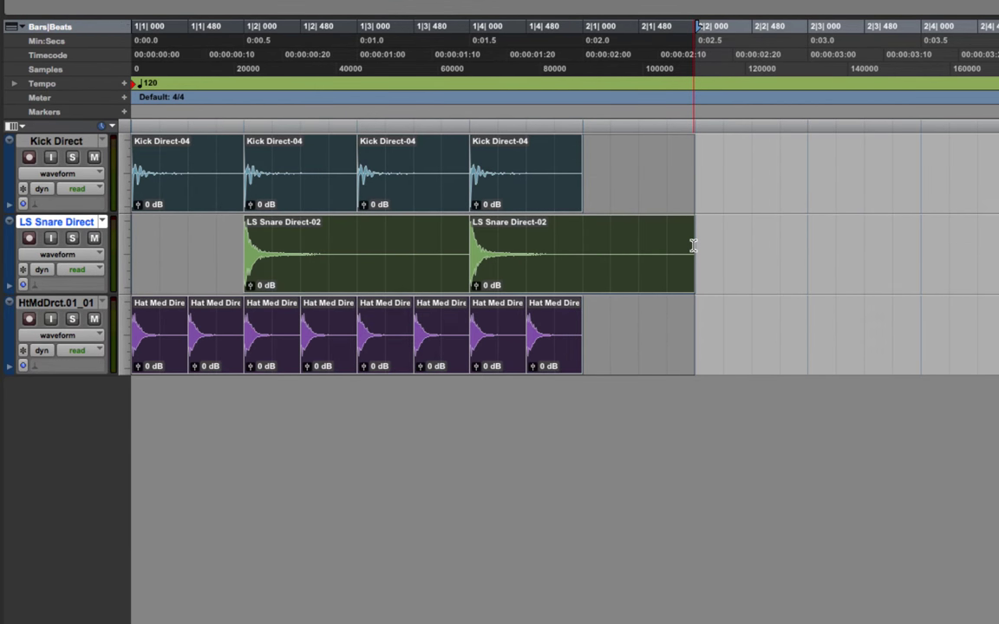
left_click(750, 241)
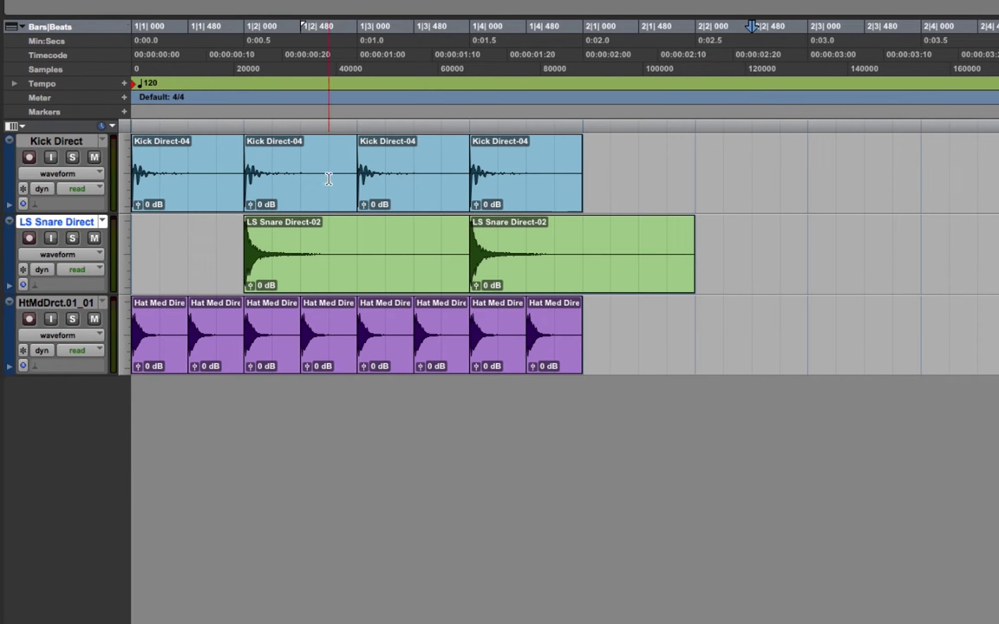
Step: Select all clips on the kick, snare and hat tracks from 1|1|000 to 2|2|000, including the full last snare
triple_click(315, 176)
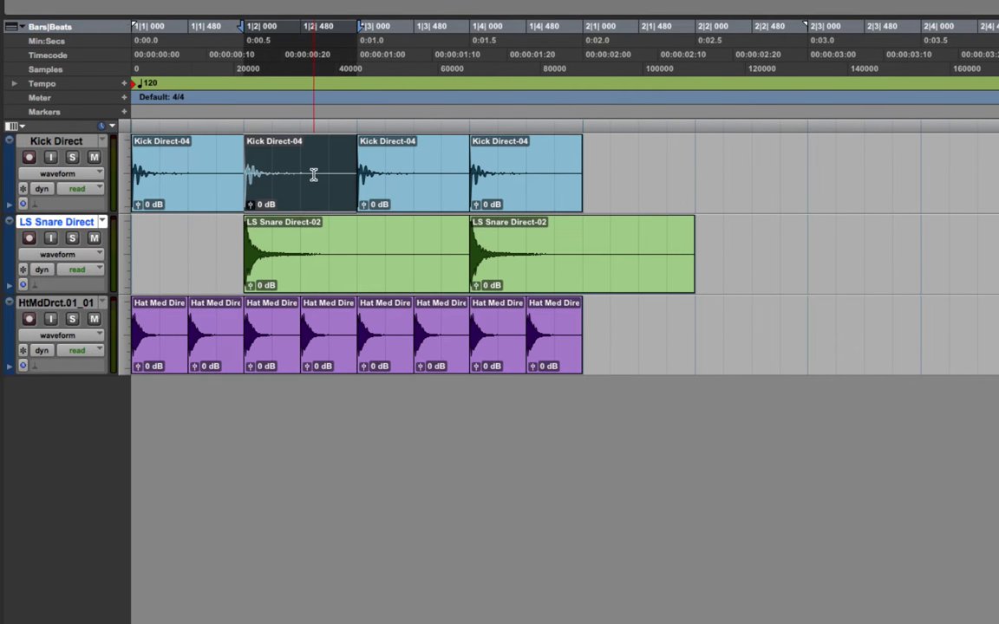
left_click(323, 238, "shift")
left_click(341, 325, "shift")
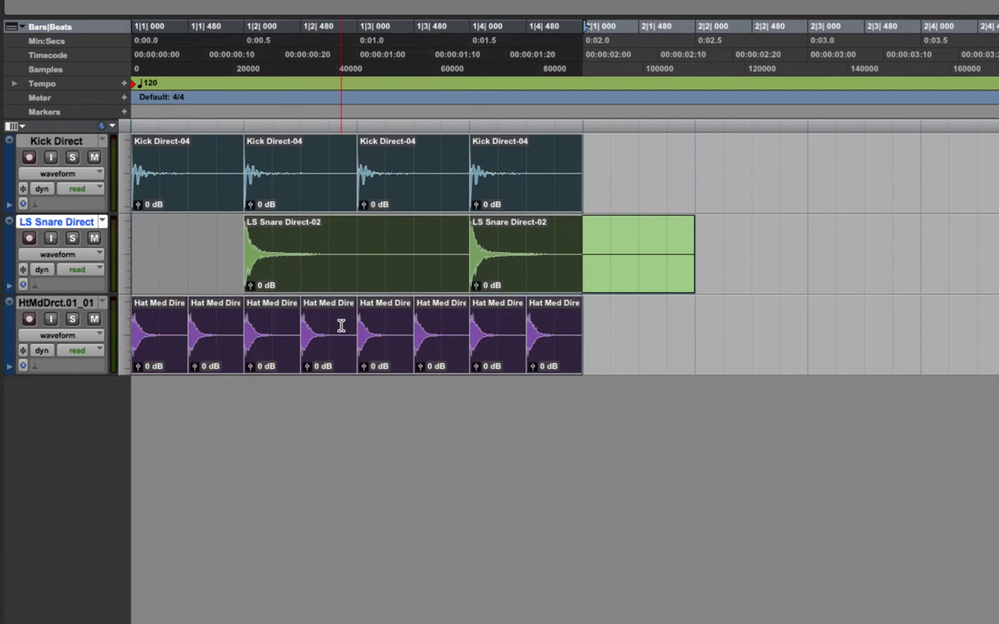
left_click_drag(668, 231, 689, 231)
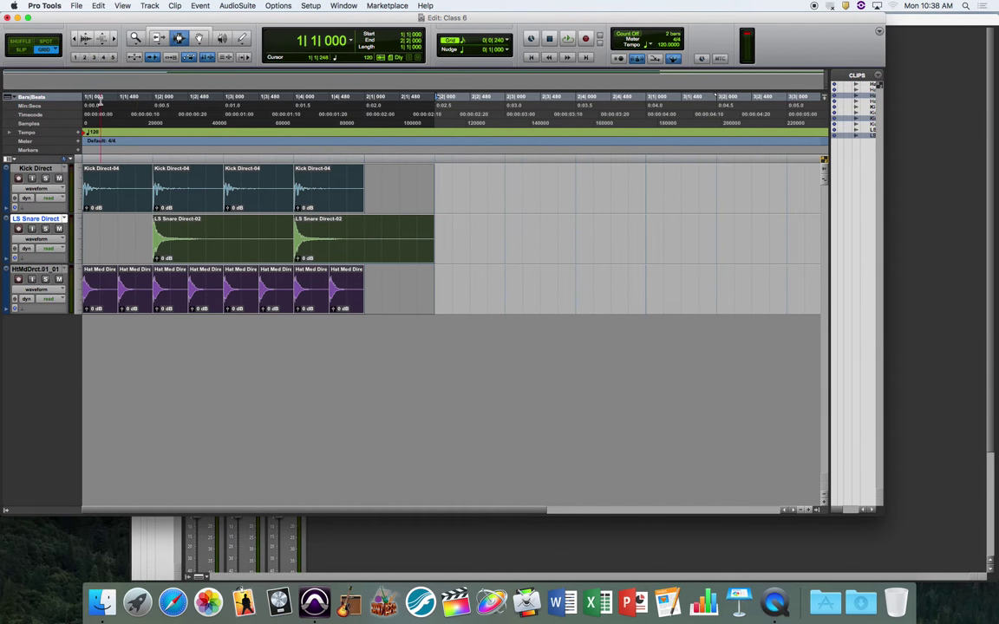
Step: Switch to Spot mode with the Grabber tool and spot the selected clips to start at 2|1|000
left_click(52, 43)
left_click(197, 41)
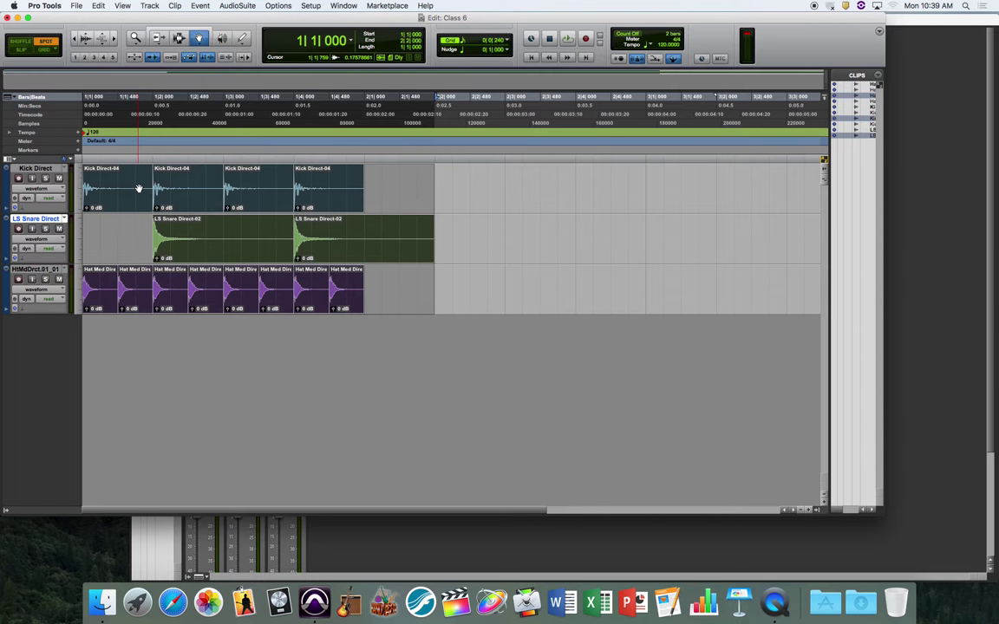
left_click(138, 187)
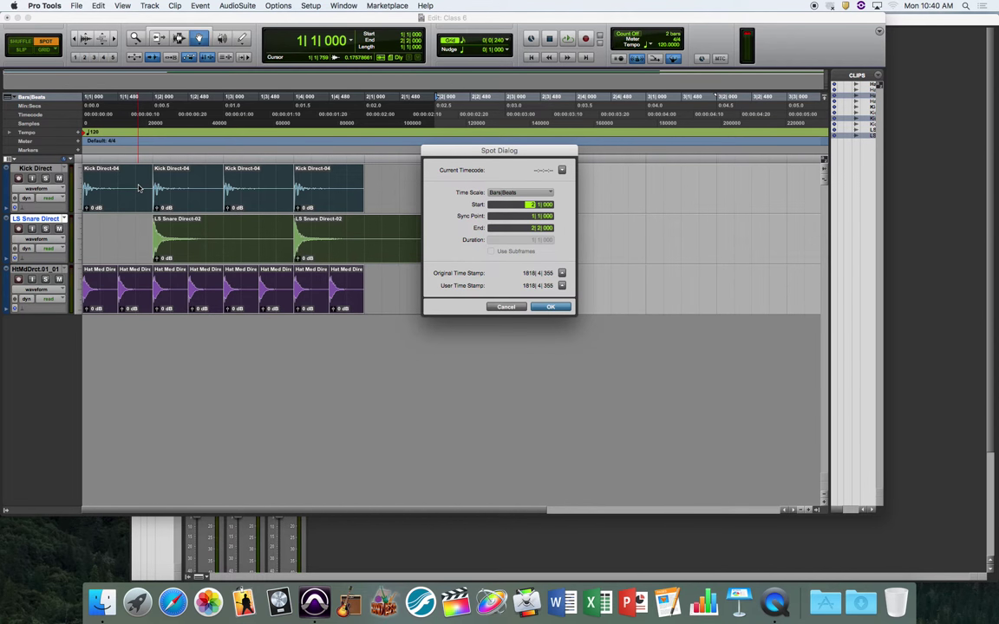
key("Return")
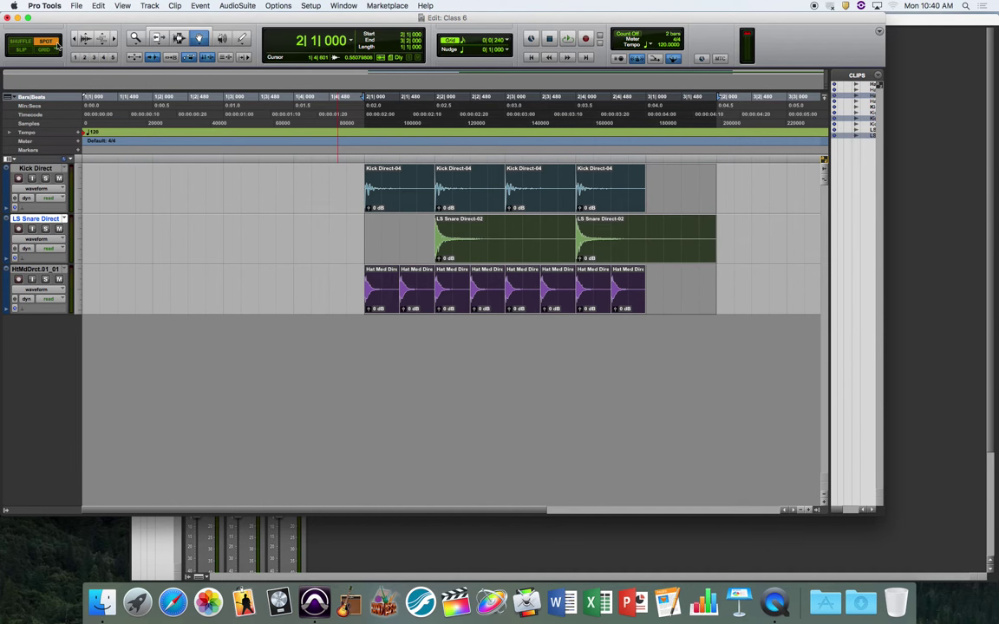
Step: Return to Grid mode and use the Selector to select bar 2, from 2|1|000 to 3|1|000, on all three tracks
key("F4")
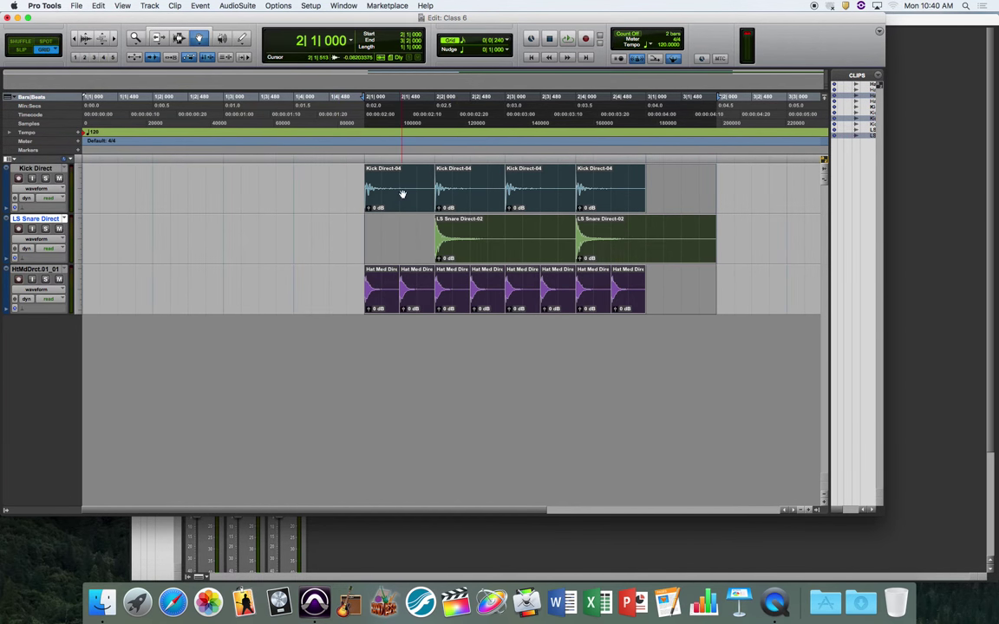
left_click(183, 41)
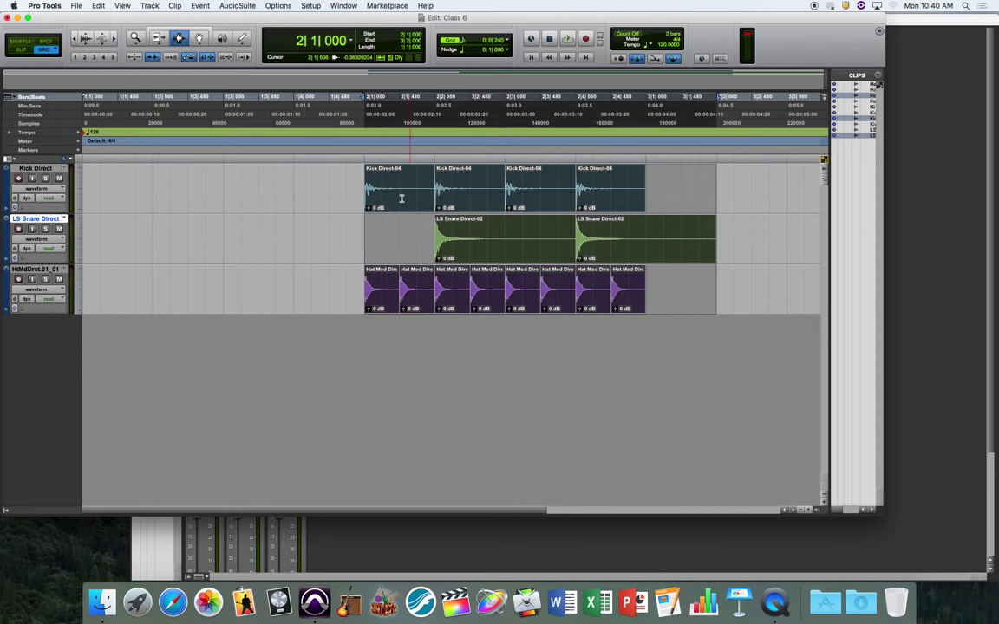
left_click_drag(365, 186, 648, 287)
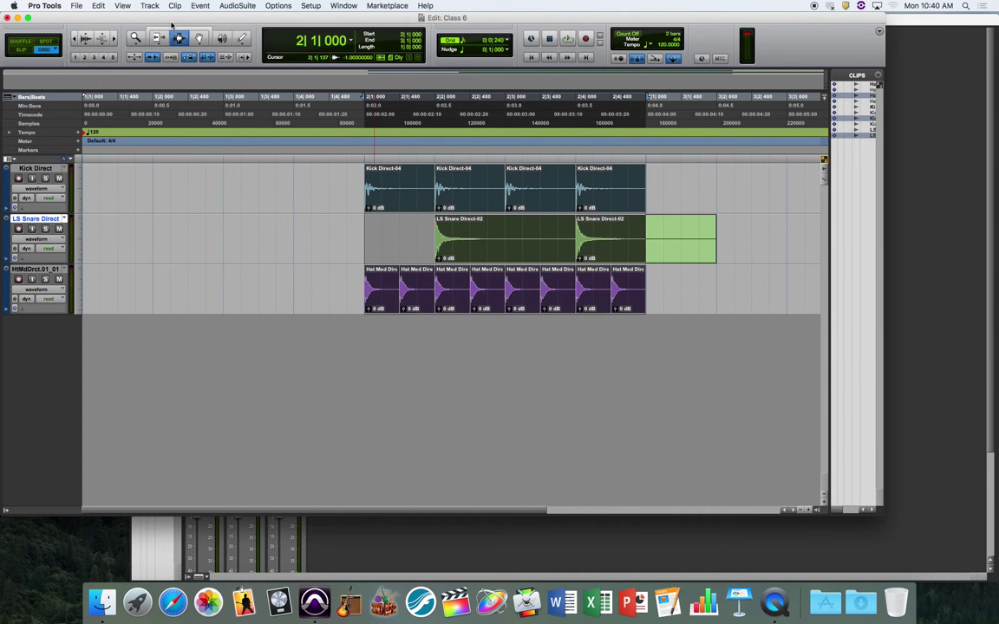
Step: Duplicate the selected one-bar drum pattern 32 times so it fills bars 2 through 34
left_click(77, 38)
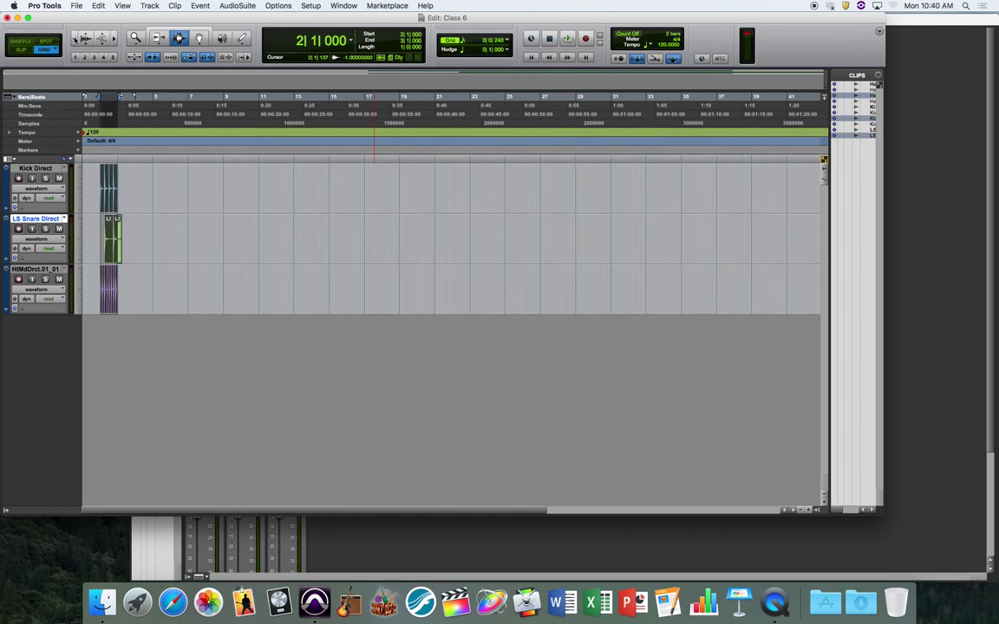
key("super+d")
key("super+d")
key("super+d")
key("super+d")
key("super+d")
key("super+d")
key("super+d")
key("super+d")
key("super+d")
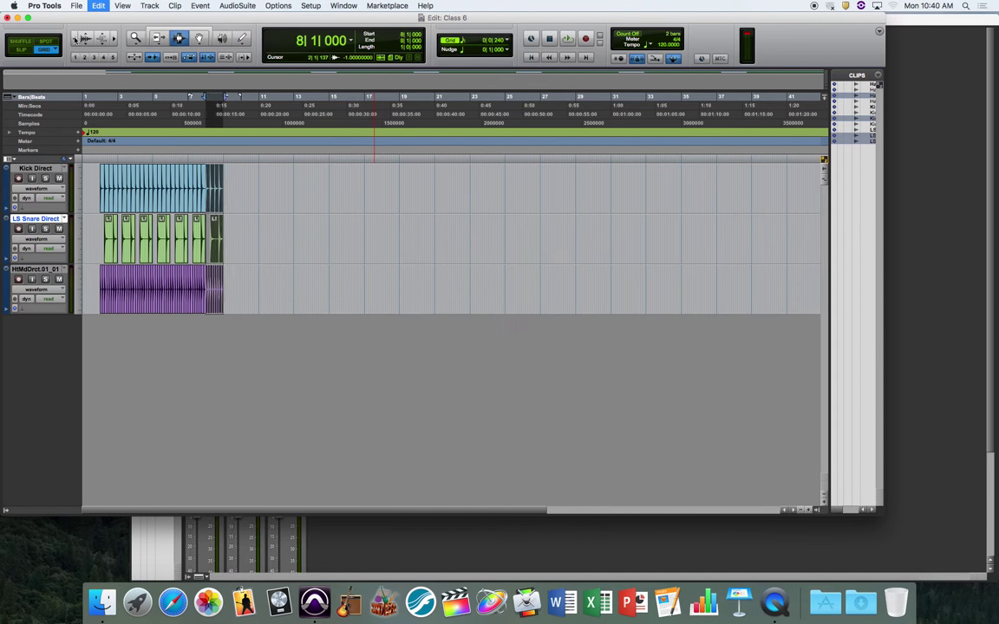
key("super+d")
key("super+d")
key("super+d")
key("super+d")
key("super+d")
key("super+d")
key("super+d")
key("super+d")
key("super+d")
key("super+d")
key("super+d")
key("super+d")
key("super+d")
key("super+d")
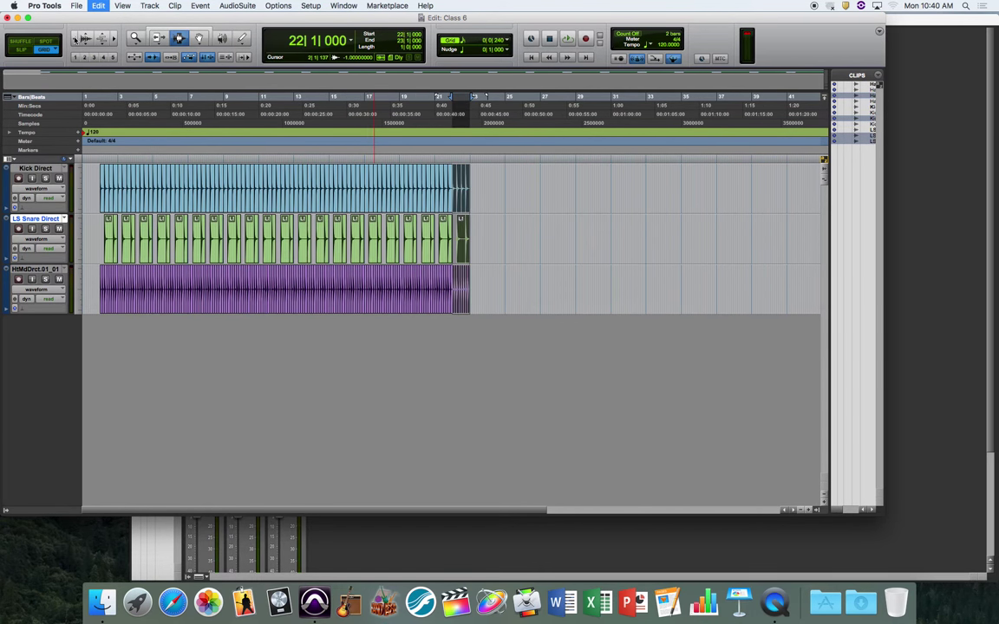
key("super+d")
key("super+d")
key("super+d")
key("super+d")
key("super+d")
key("super+d")
key("super+d")
key("super+d")
key("super+d")
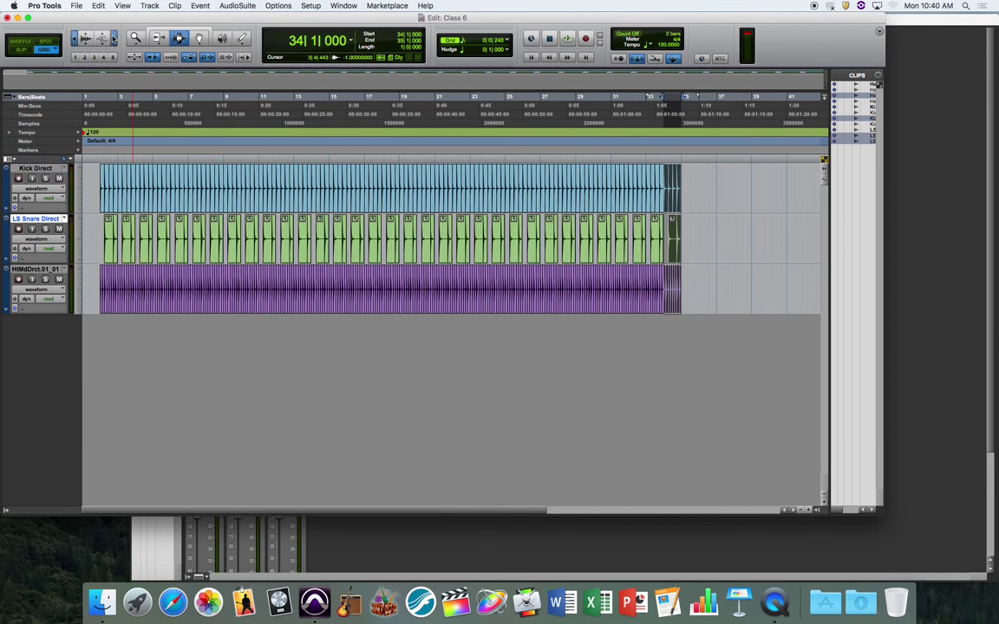
Step: Select all the kick clips, fit the whole session in view, and play the drum pattern from bar 2
left_click(113, 39)
left_click(113, 39)
left_click(113, 39)
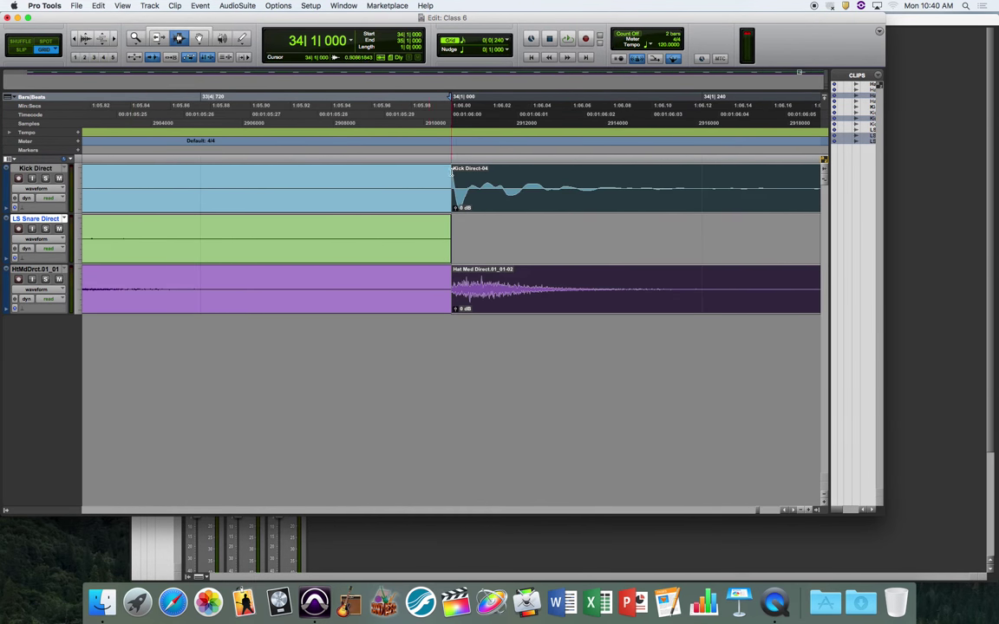
double_click(335, 202)
left_click(335, 202)
double_click(137, 38)
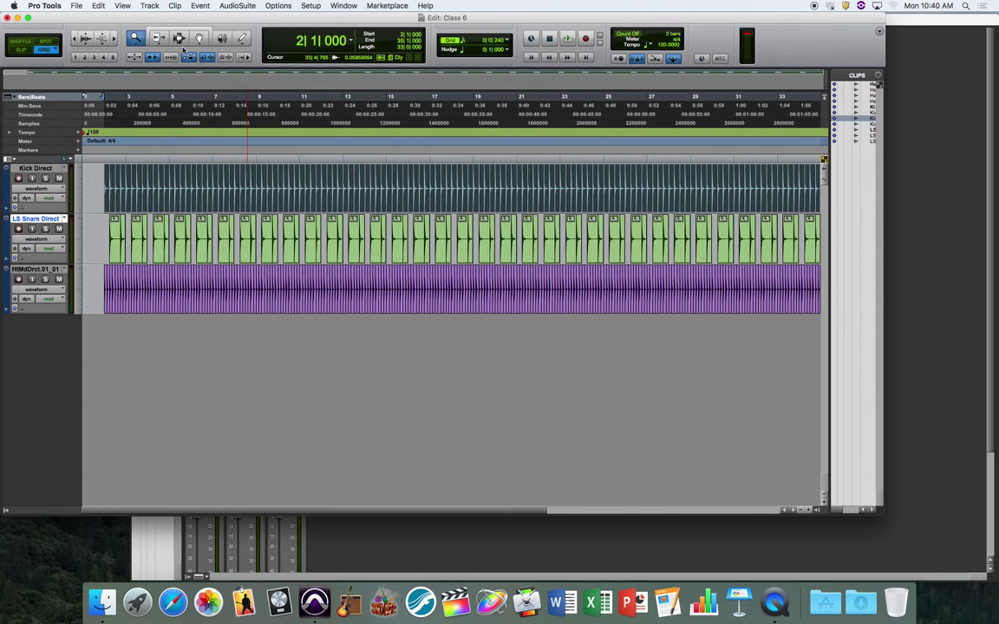
key("space")
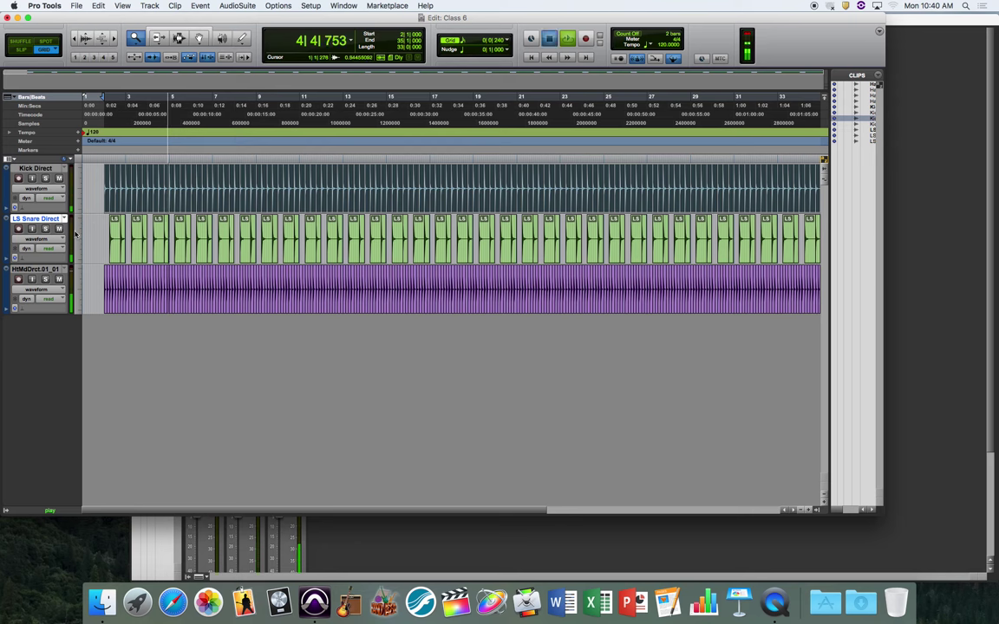
Step: Stop playback and examine the kick, snare and hat clips up close around the start of bar 2
key("space")
left_click(114, 39)
left_click(114, 39)
left_click(114, 39)
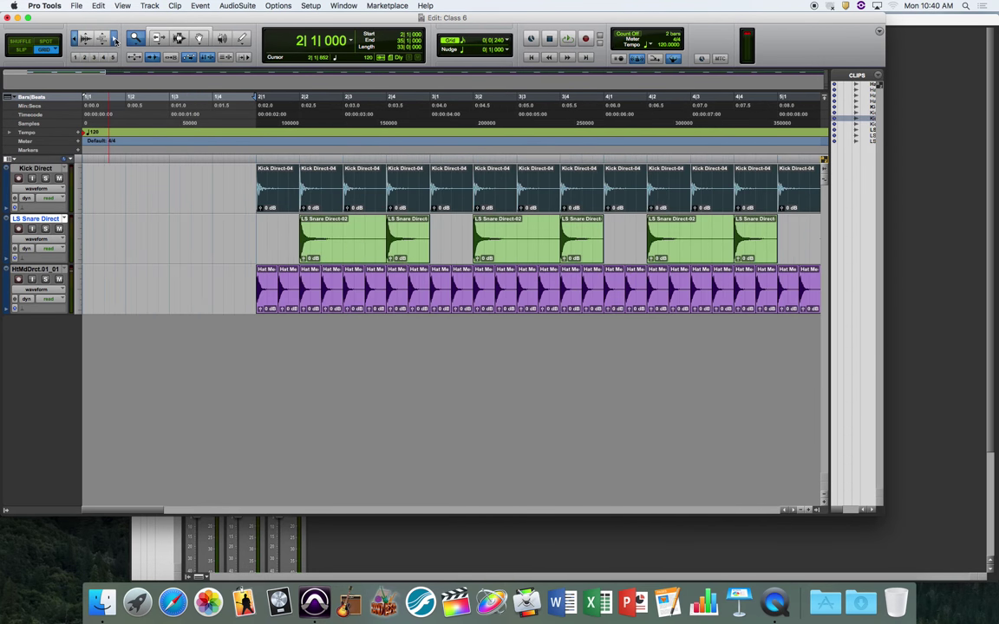
left_click(114, 39)
left_click(113, 39)
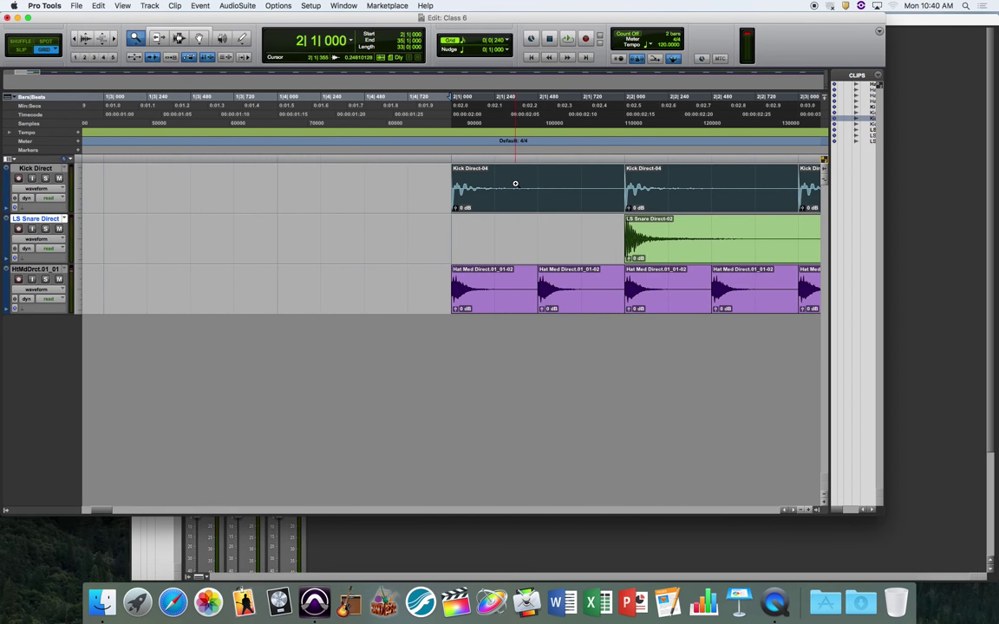
left_click(796, 512)
scroll(515, 238, "right", 5)
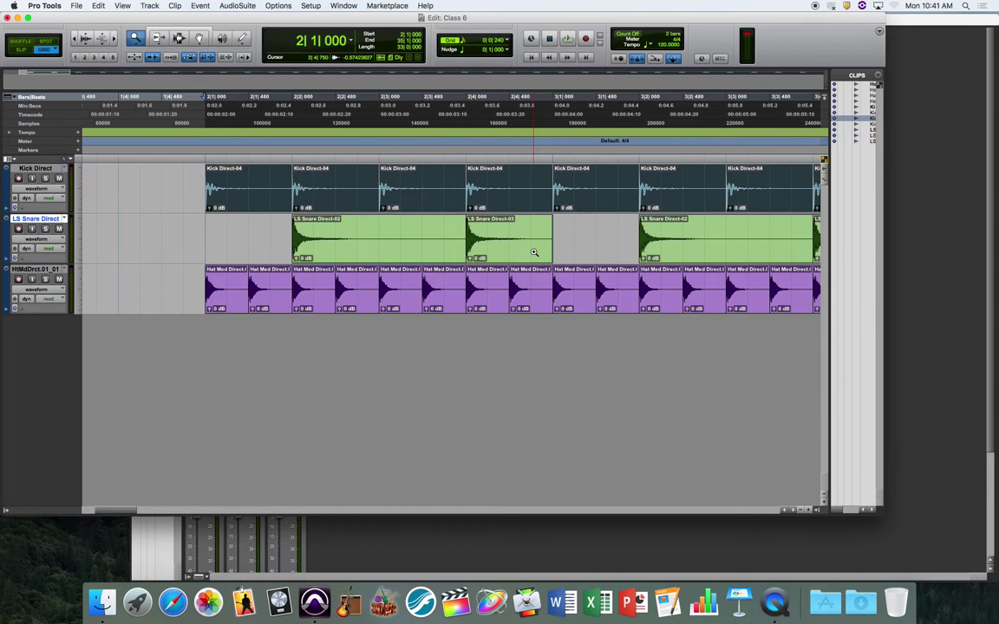
Step: Undo all duplicates of the drum pattern and redo the move that starts the one-bar pattern at 2|1|000
key("super+z")
key("super+z")
key("super+z")
key("super+z")
key("super+z")
key("super+z")
key("super+z")
key("super+z")
key("super+z")
key("super+z")
key("super+z")
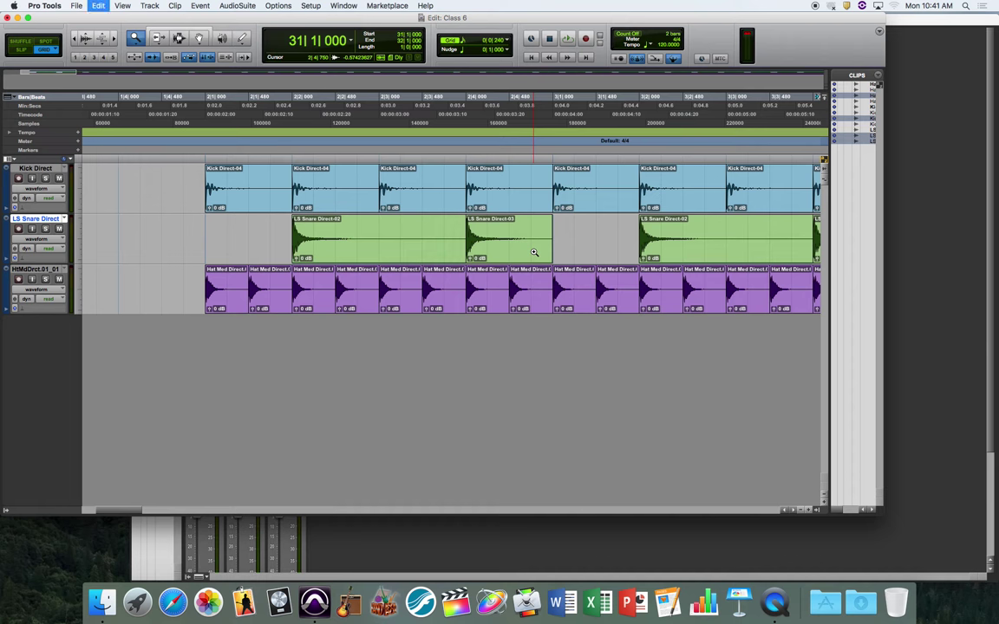
key("super+z")
key("super+z")
key("super+z")
key("super+z")
key("super+z")
key("super+z")
key("super+z")
key("super+z")
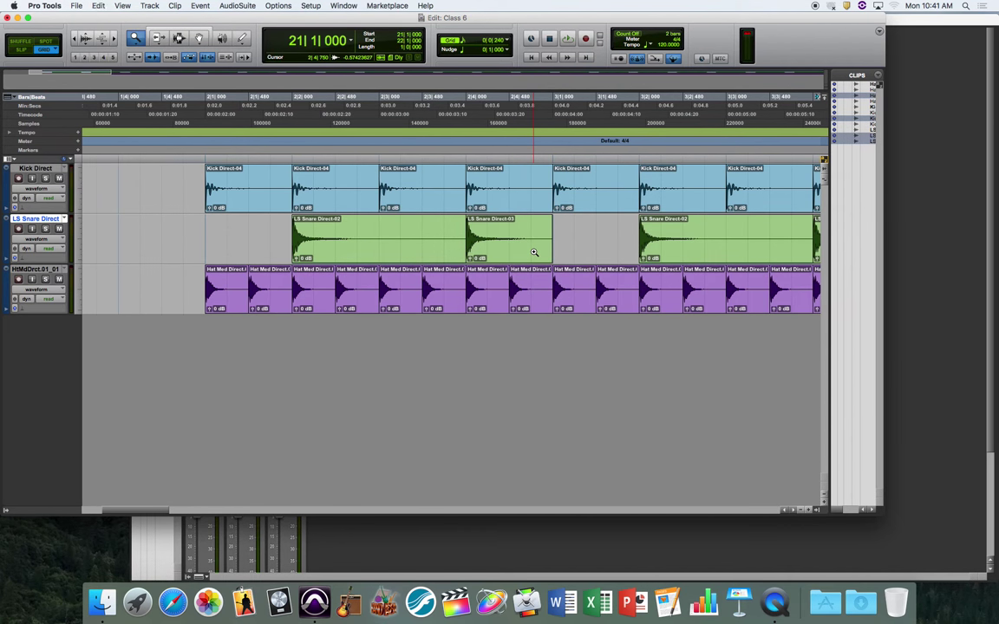
key("super+z")
key("super+z")
key("super+z")
key("super+z")
key("super+z")
key("super+z")
key("super+z")
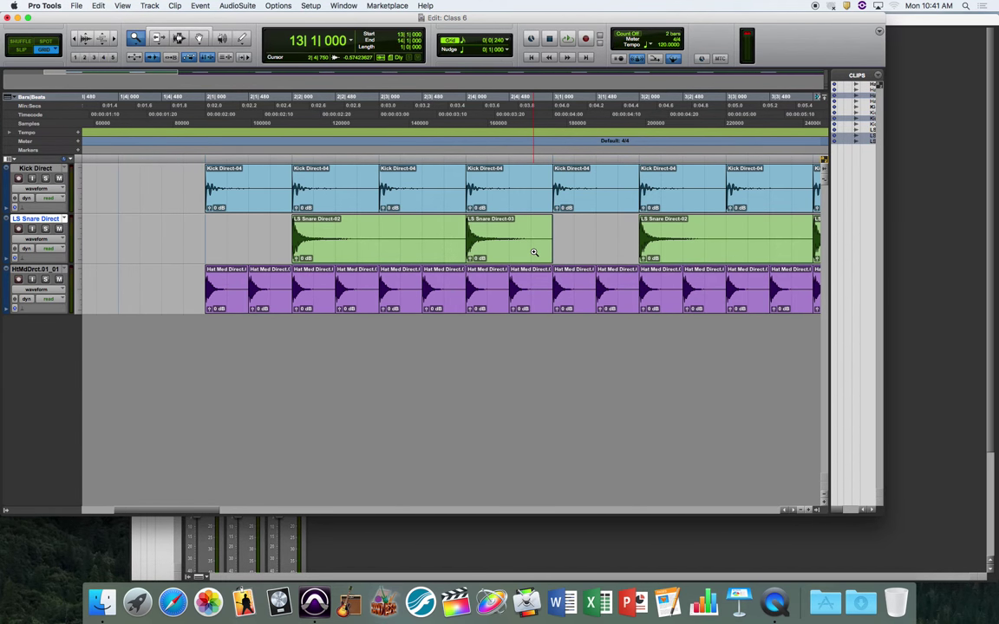
key("super+z")
key("super+z")
key("super+z")
key("super+z")
key("super+z")
key("super+z")
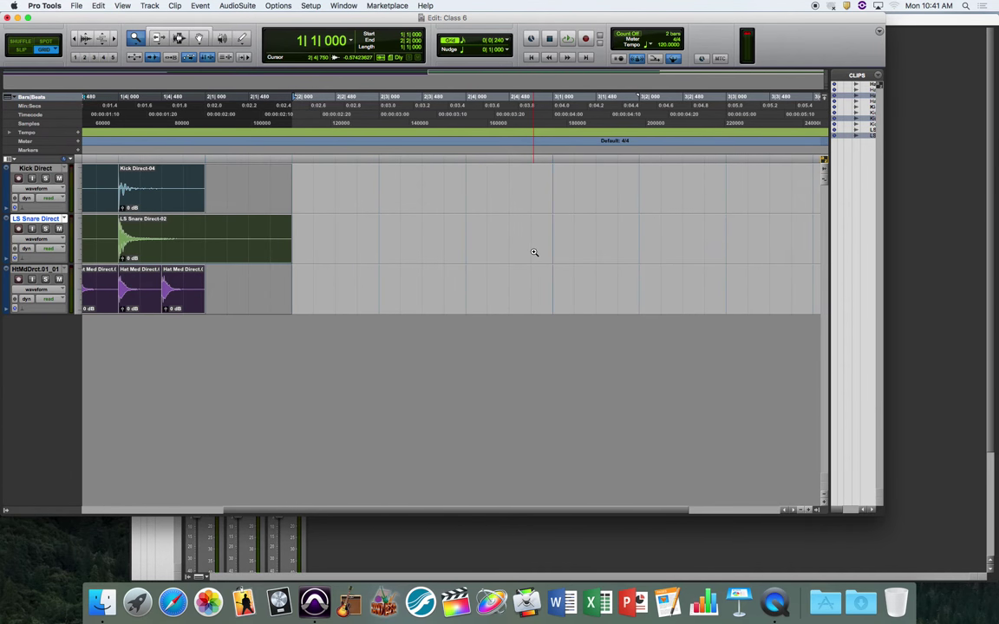
left_click(95, 5)
left_click(113, 29)
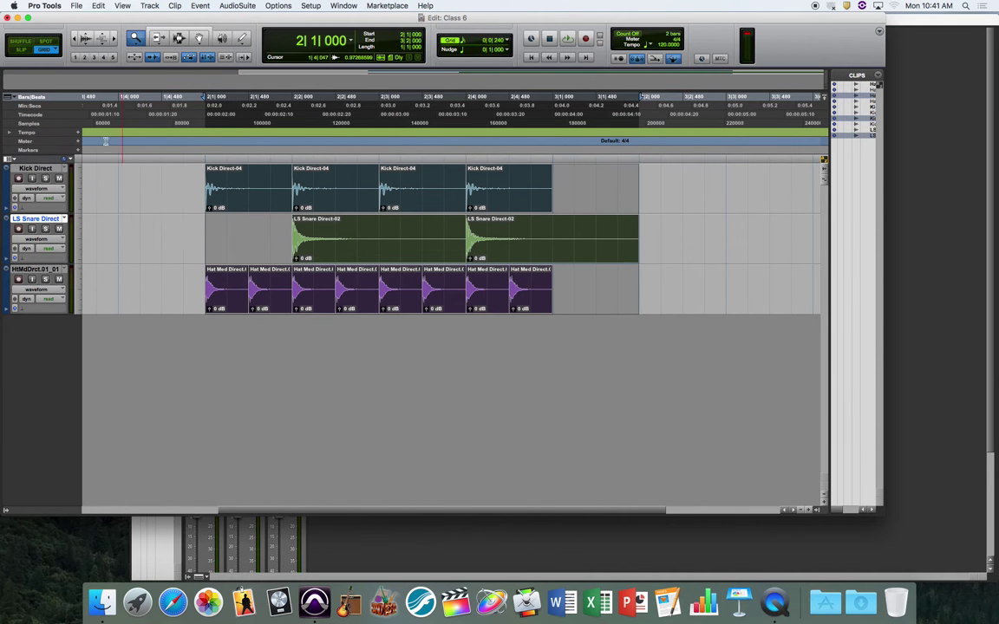
Step: Switch to Slip mode and use the Trimmer to extend the first kick clip's start back to 1|4|946
left_click(19, 49)
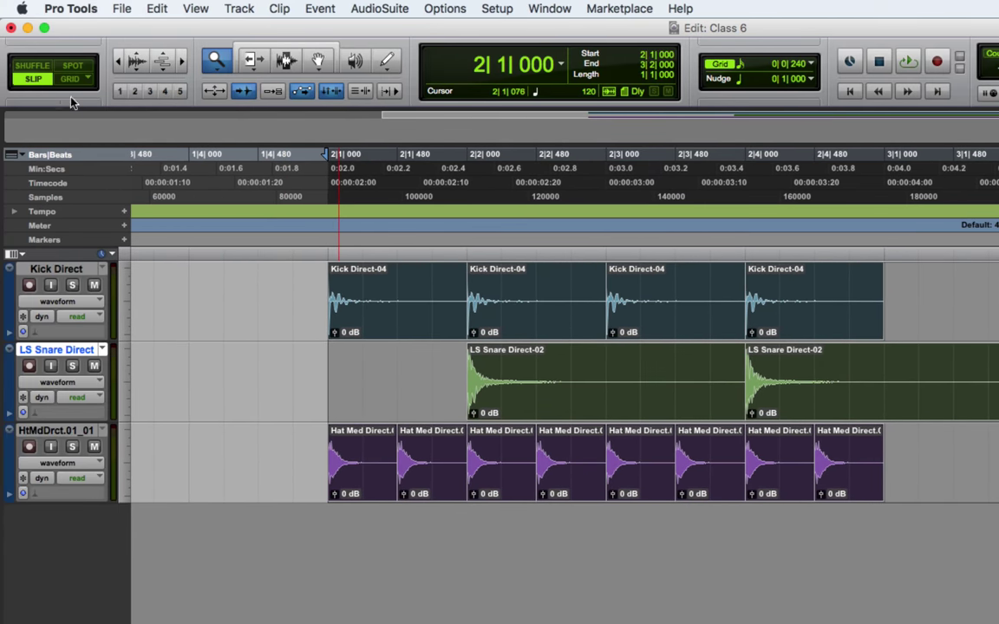
left_click(254, 62)
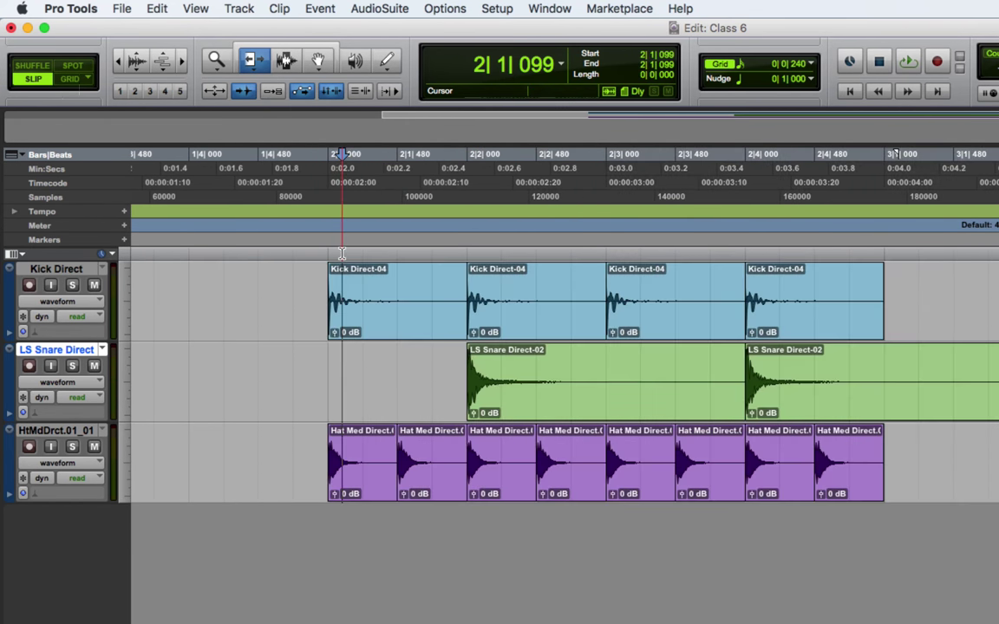
left_click(341, 291)
left_click_drag(331, 289, 319, 290)
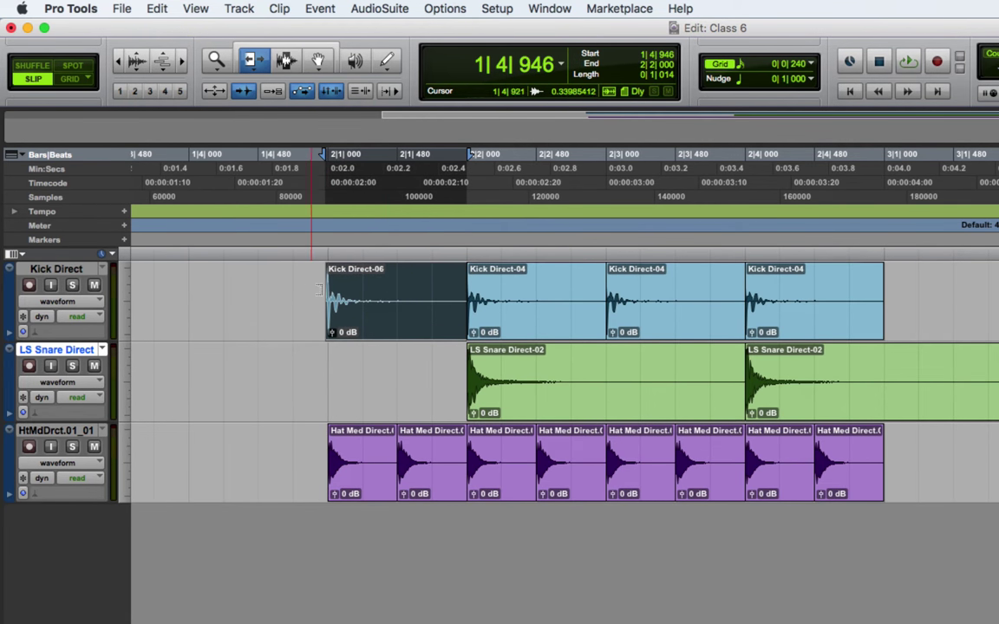
left_click(182, 64)
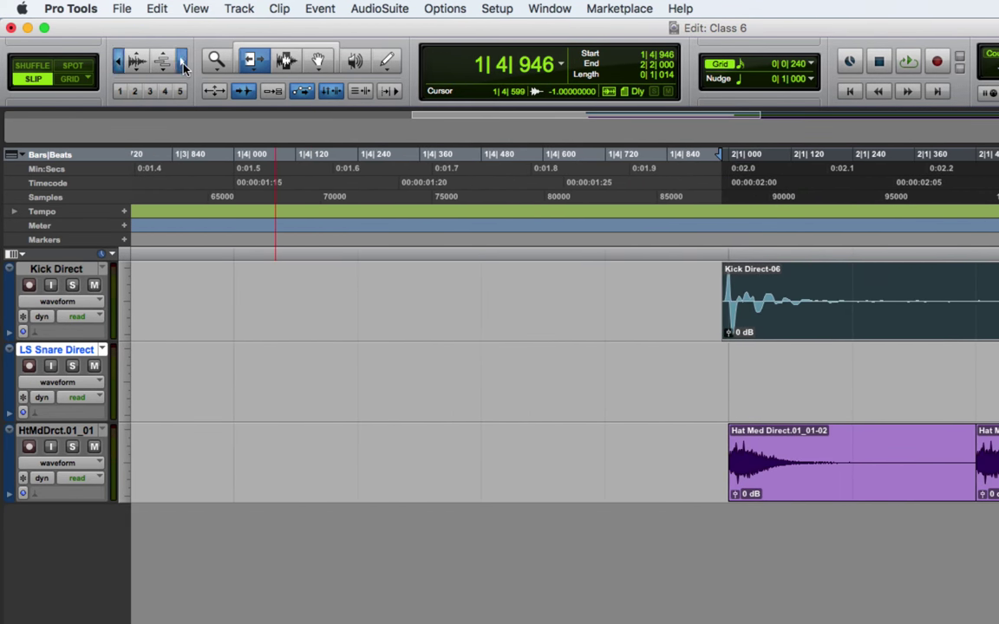
left_click(182, 64)
mouse_move(728, 293)
left_mouse_down()
mouse_move(751, 293)
mouse_move(723, 295)
left_mouse_up()
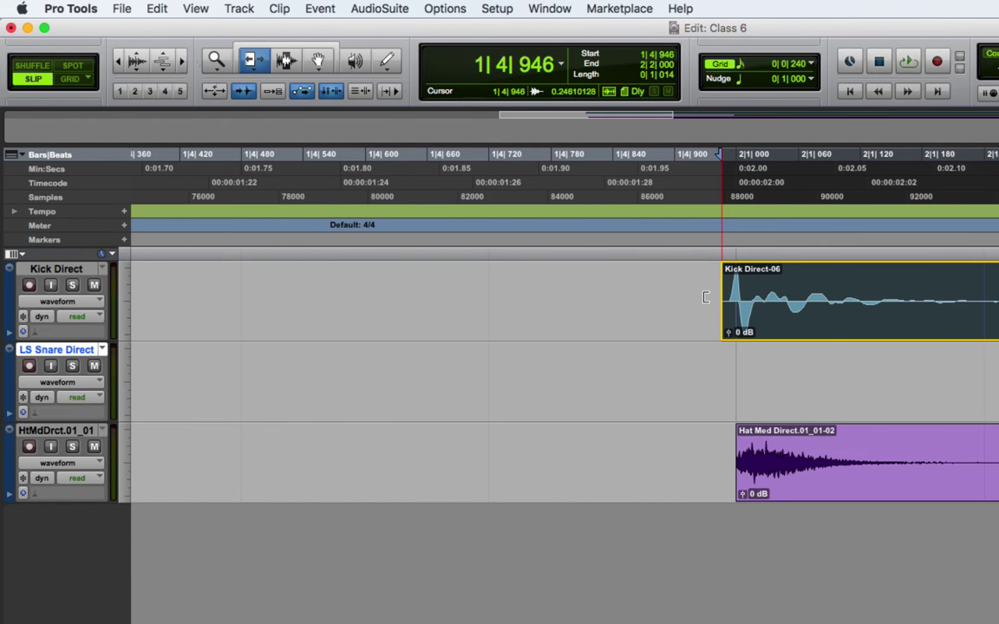
left_click(678, 307)
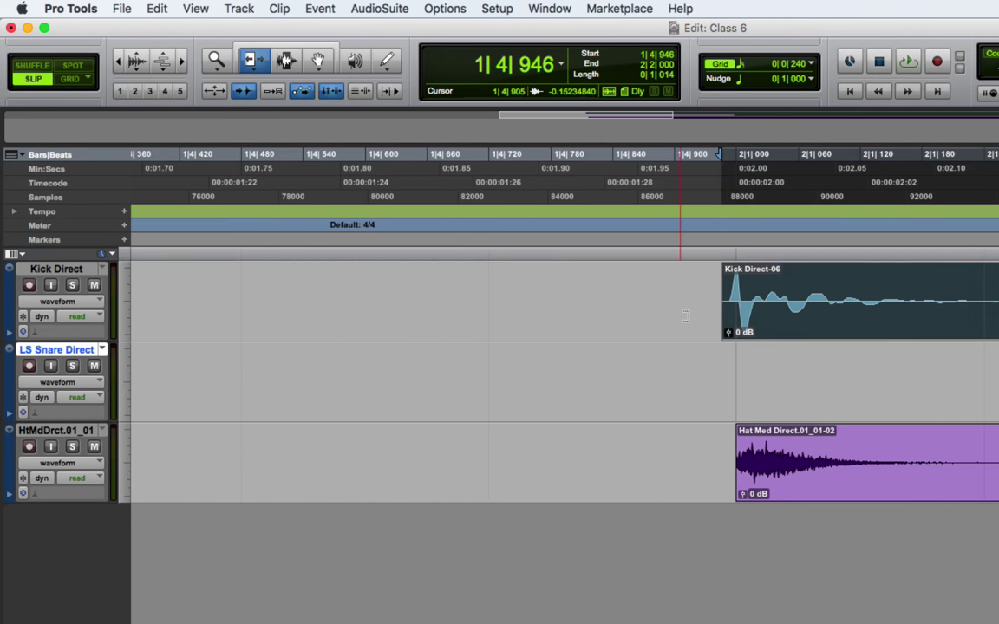
Step: Extend the first hat clip's start to 1|4|954, the second kick and first snare starts to about 2|1|948, and the next four hats slightly earlier
left_click_drag(460, 453, 420, 456)
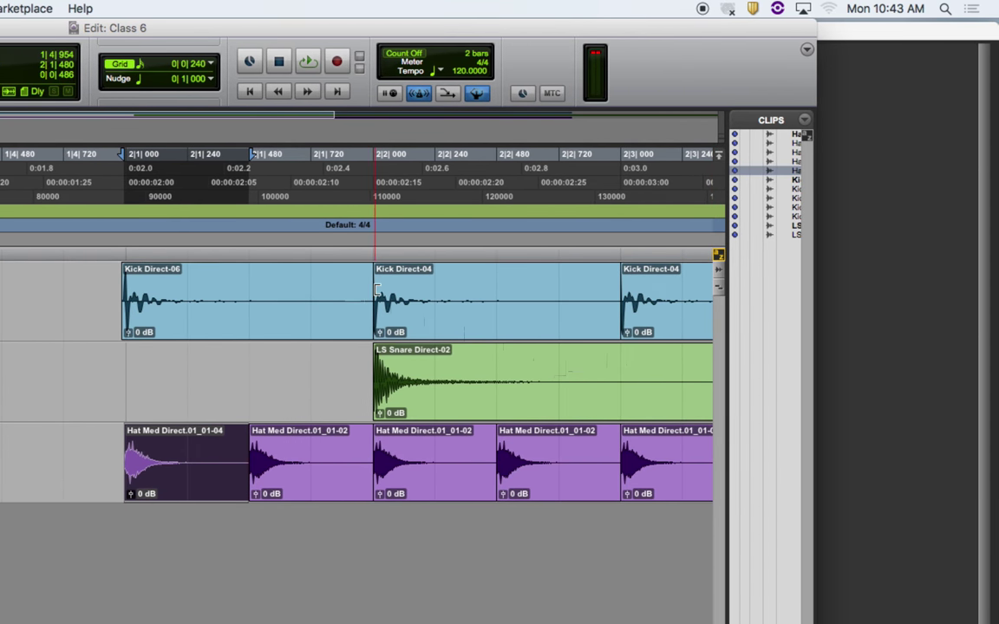
left_click_drag(377, 290, 359, 291)
left_click_drag(383, 376, 362, 377)
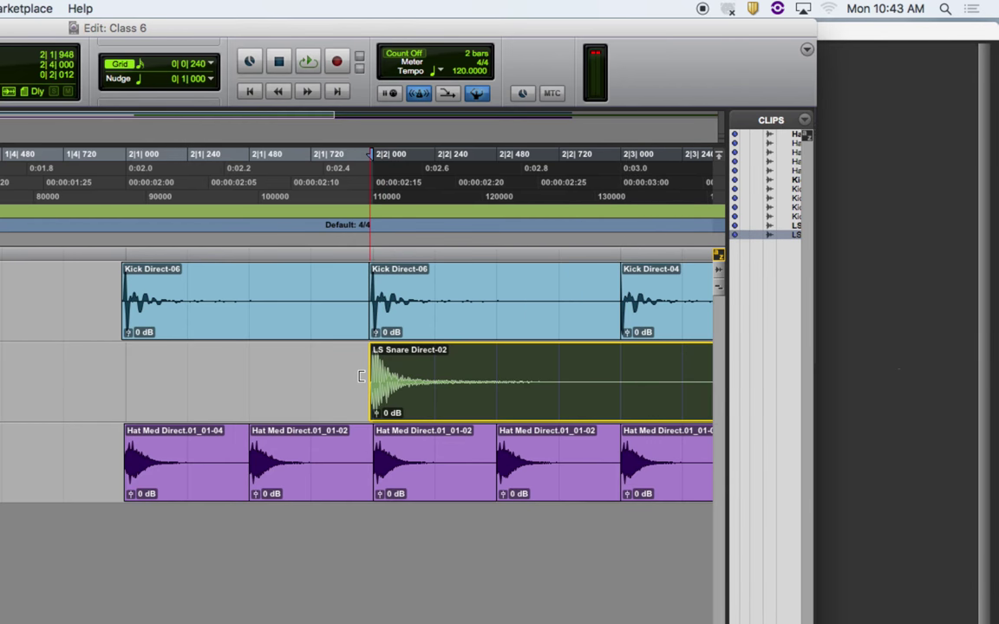
left_click_drag(263, 460, 248, 462)
left_click_drag(392, 464, 359, 468)
left_click_drag(512, 457, 492, 458)
left_click_drag(626, 461, 586, 445)
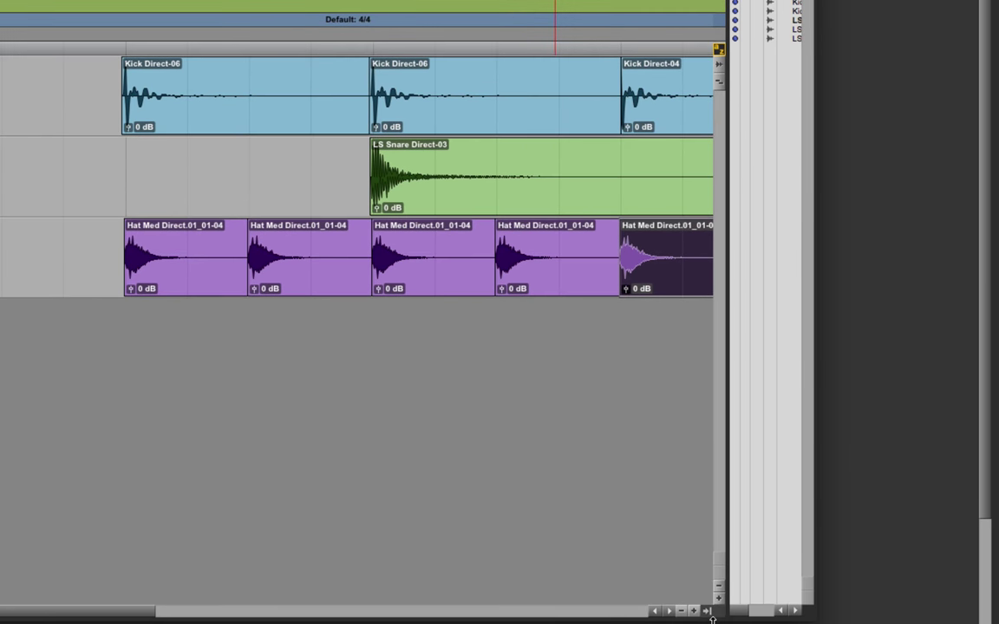
Step: Extend the starts of the remaining kick, snare and hat clips slightly earlier, with the second snare starting at 2|3|948
left_click(670, 612)
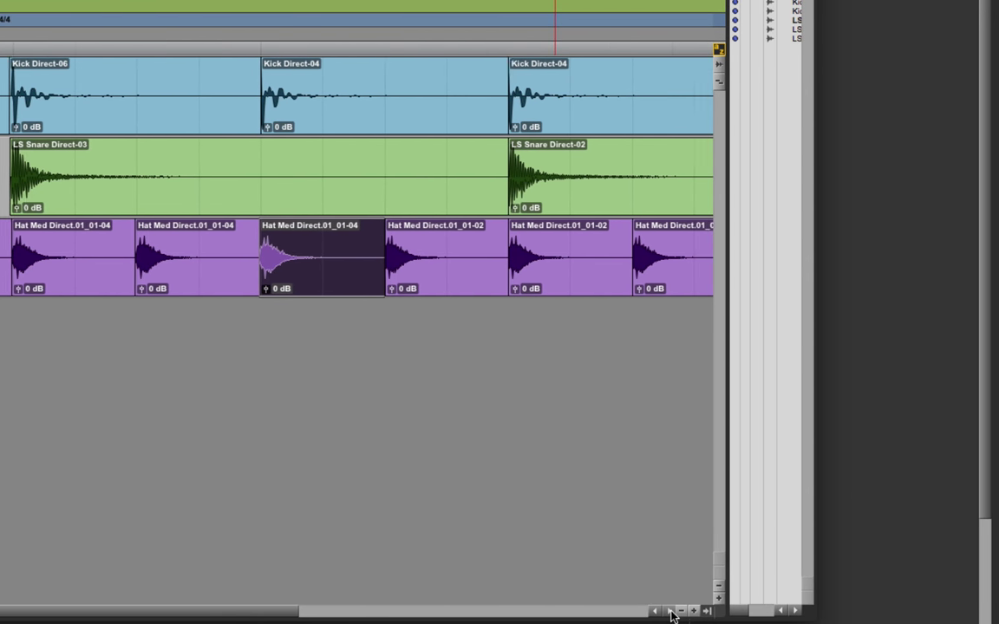
left_click_drag(350, 262, 337, 263)
left_click_drag(475, 196, 451, 196)
left_click_drag(473, 113, 441, 109)
left_click_drag(229, 93, 207, 92)
left_click_drag(481, 246, 451, 244)
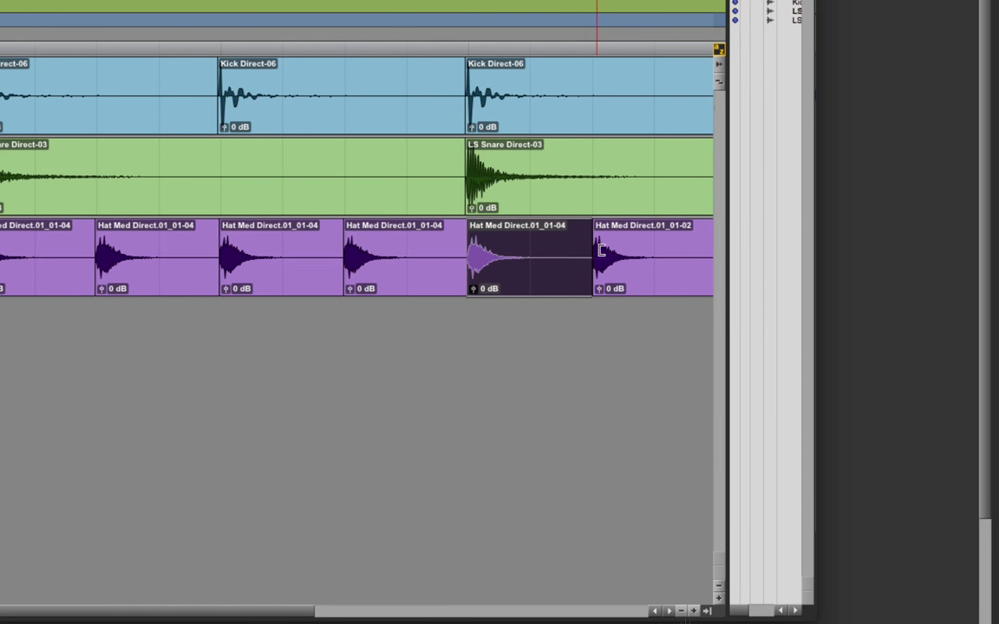
left_click_drag(601, 251, 585, 253)
left_click(669, 611)
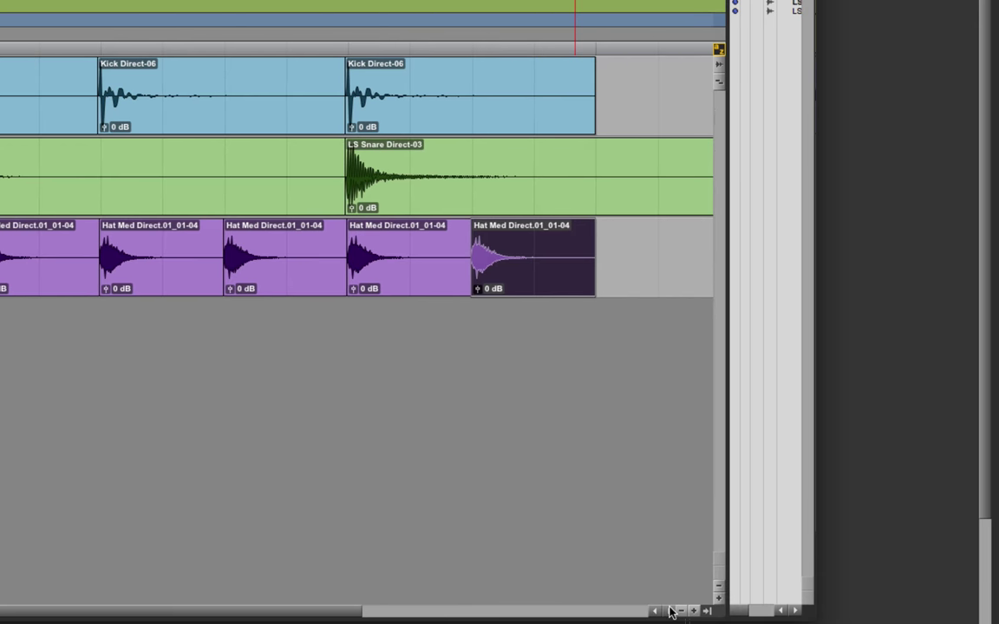
left_click_drag(348, 176, 345, 175)
scroll(389, 290, "left", 1)
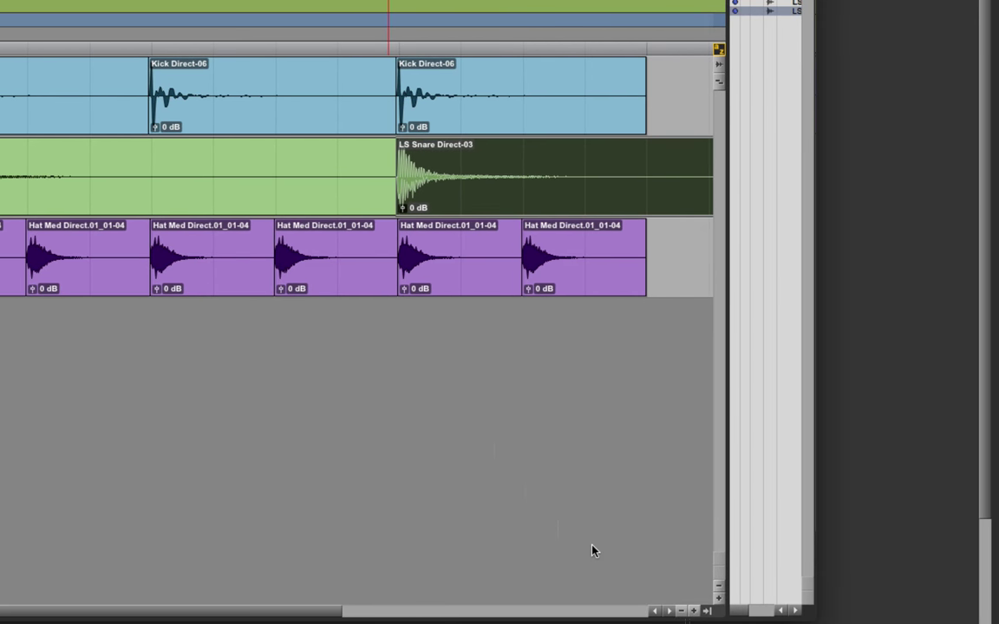
Step: Switch to the Selector in Grid mode and place the edit cursor on the kick track at 2|1|000, then at 1|4|720
left_click(682, 611)
left_click(682, 612)
left_click(682, 611)
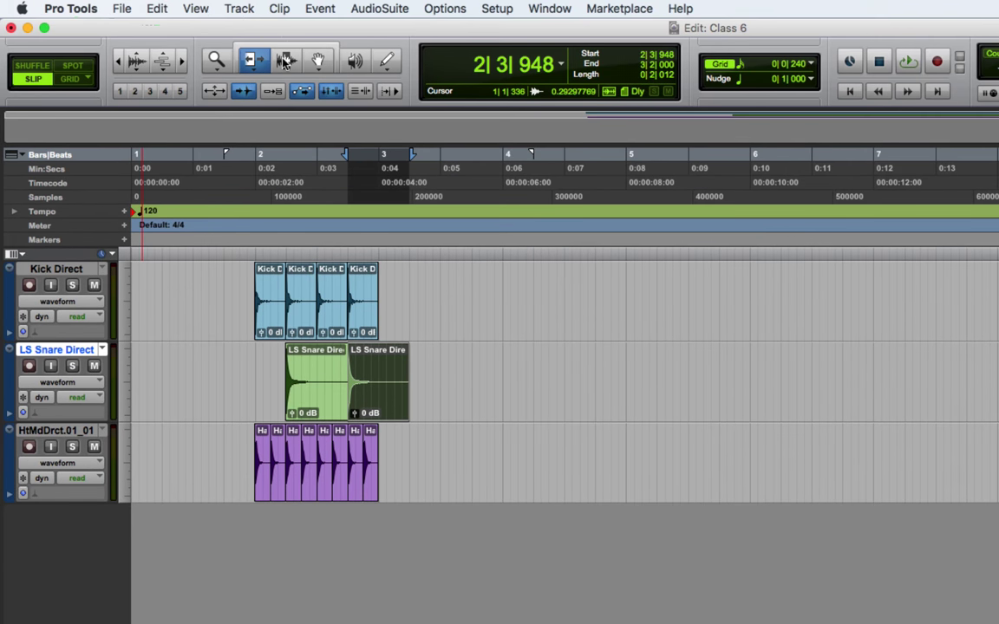
left_click(286, 60)
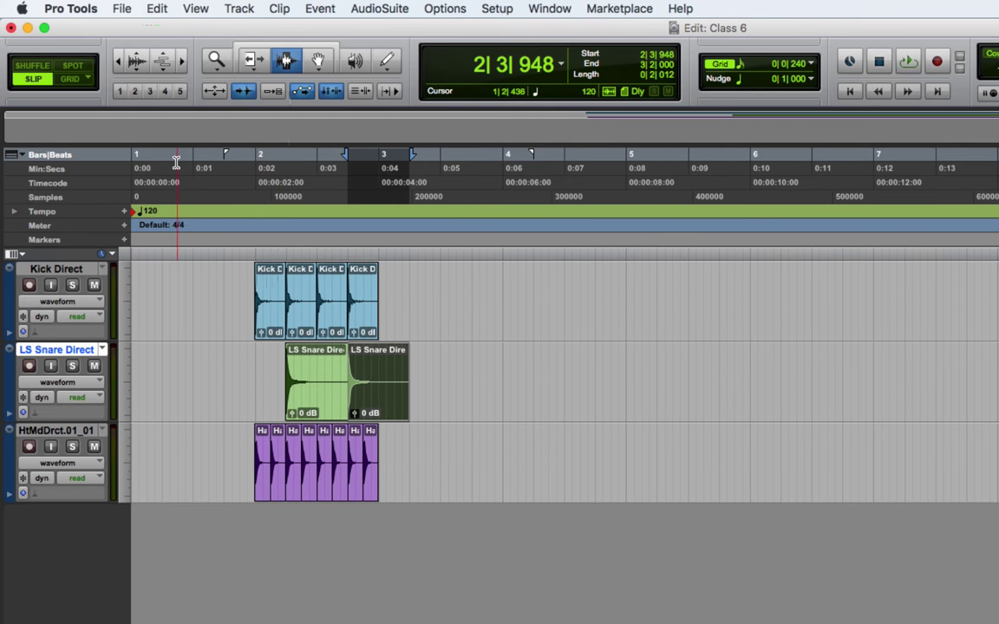
left_click(70, 79)
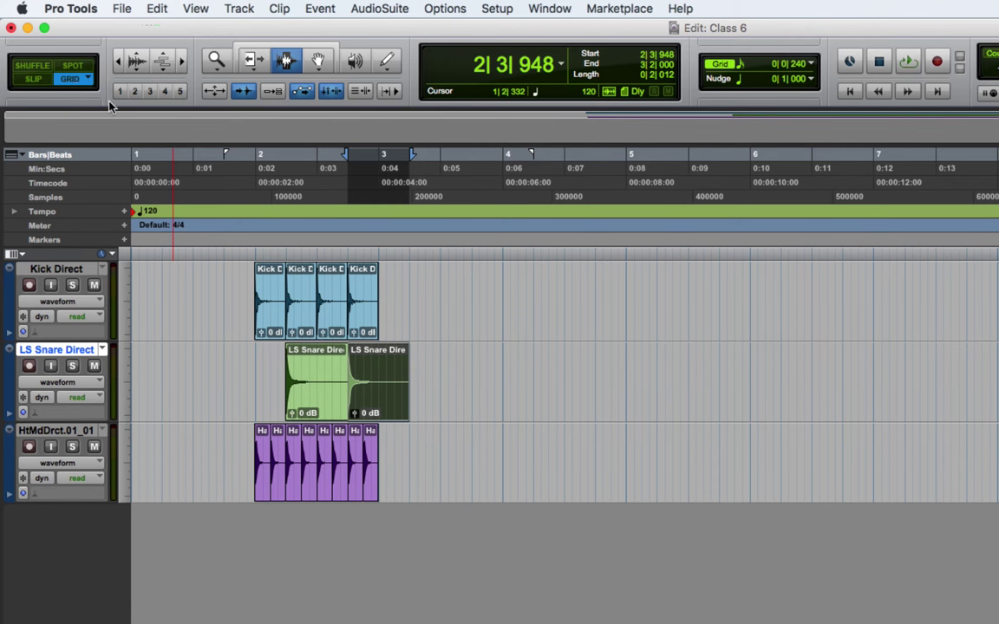
left_click(182, 62)
left_click(182, 63)
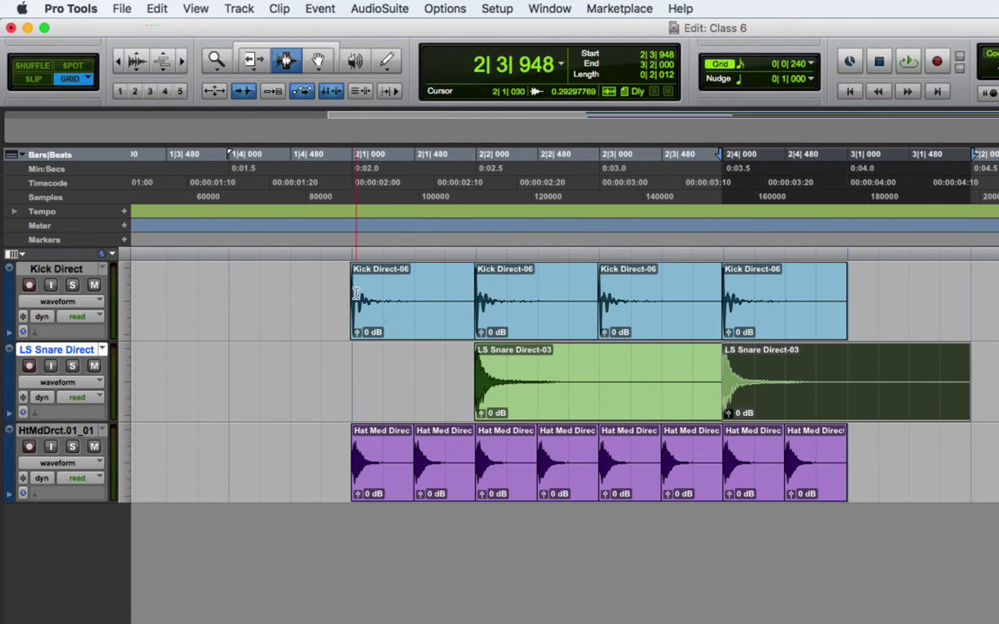
left_click(355, 285)
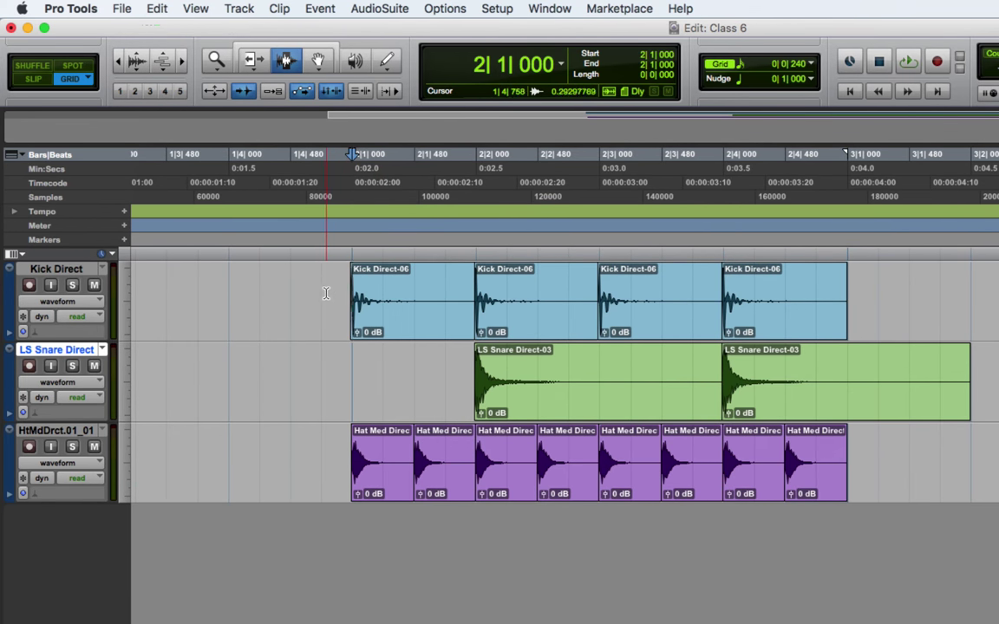
left_click(322, 293)
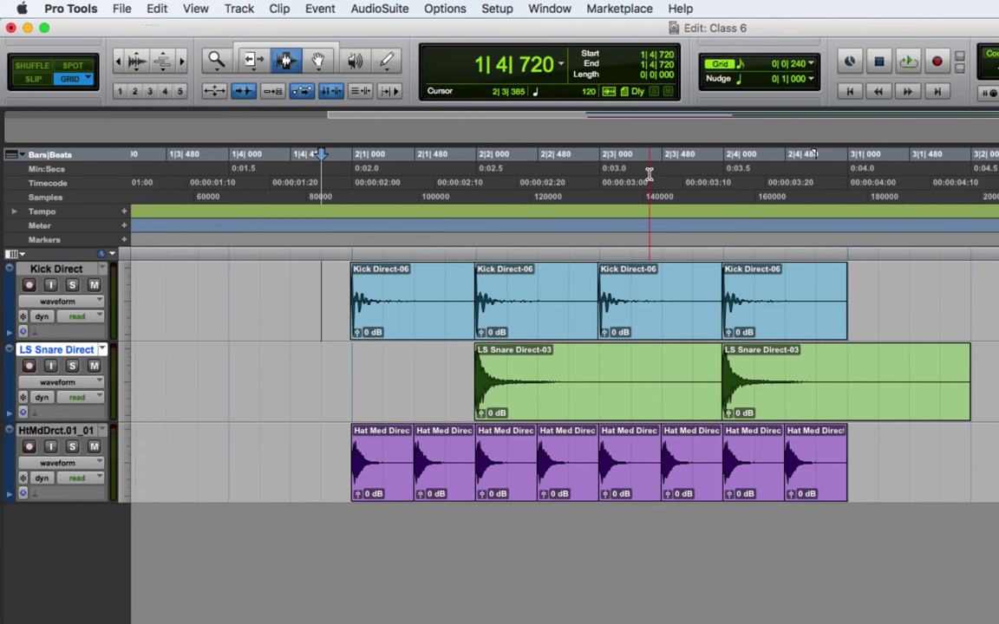
Step: Set the grid value to 1/8 note and place the edit cursor on the kick track at 1|4|480
left_click(809, 69)
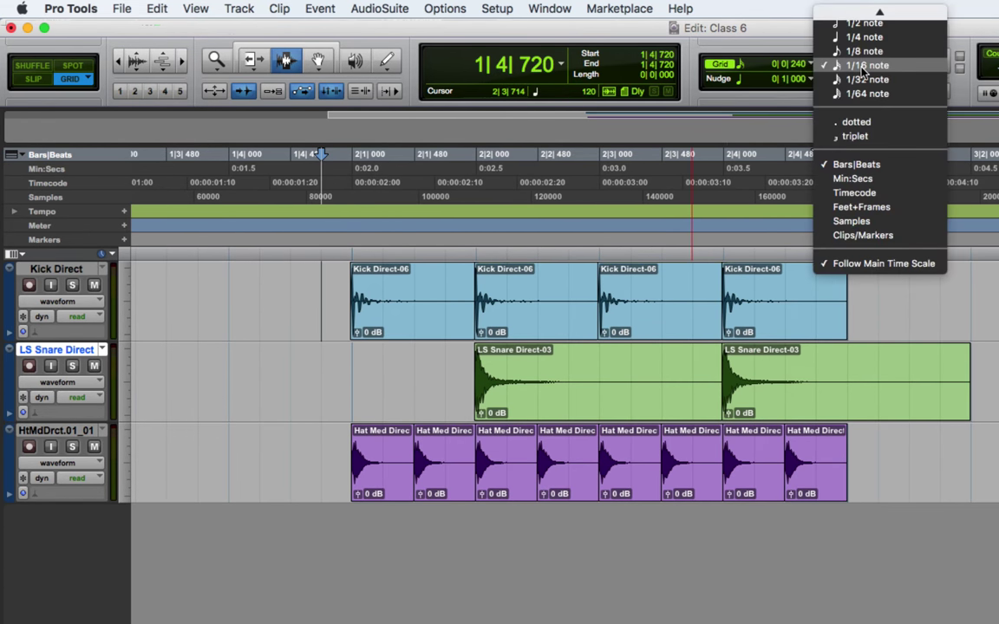
left_click(854, 51)
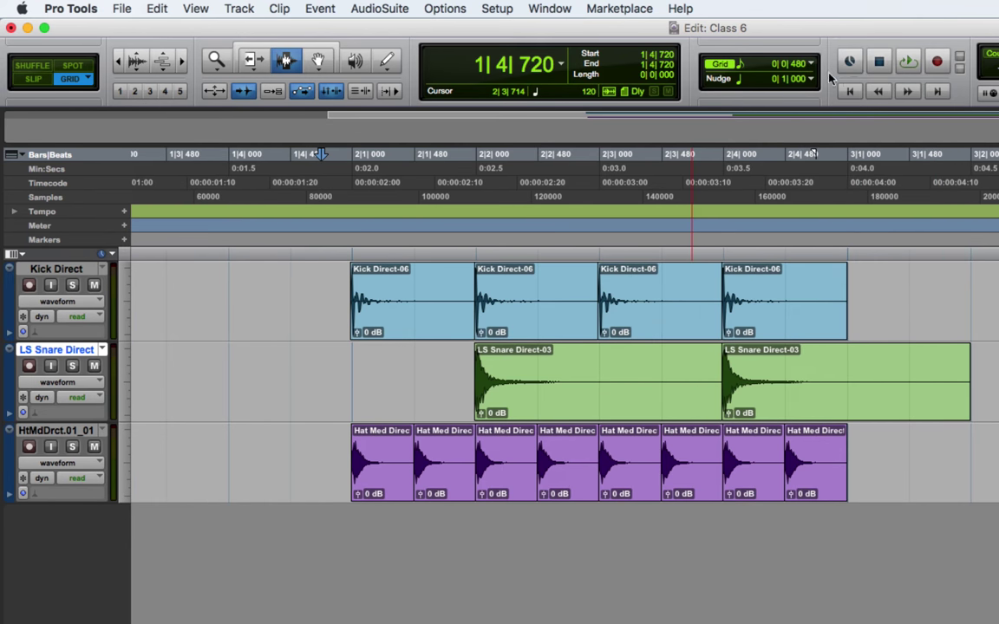
left_click(311, 271)
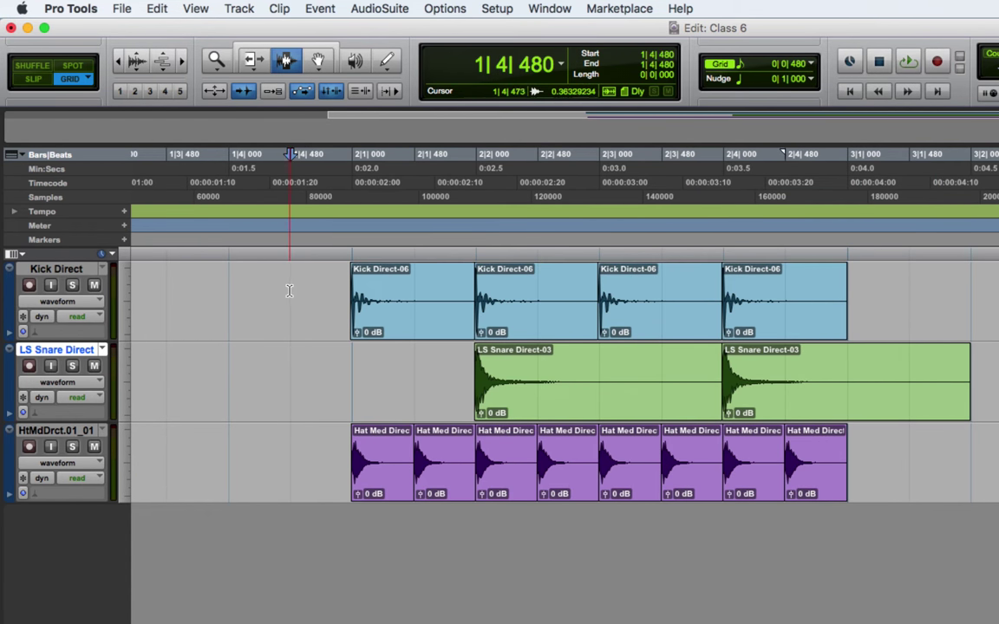
Step: Set the grid value to 1/32 note and place the edit cursor on the kick track at 1|4|840
left_click(812, 68)
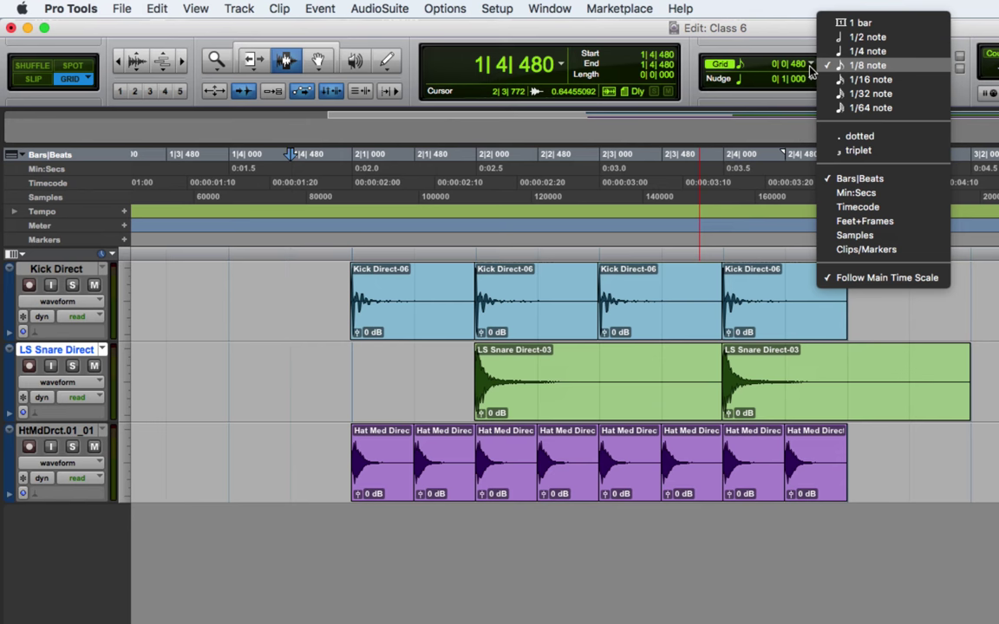
left_click(863, 93)
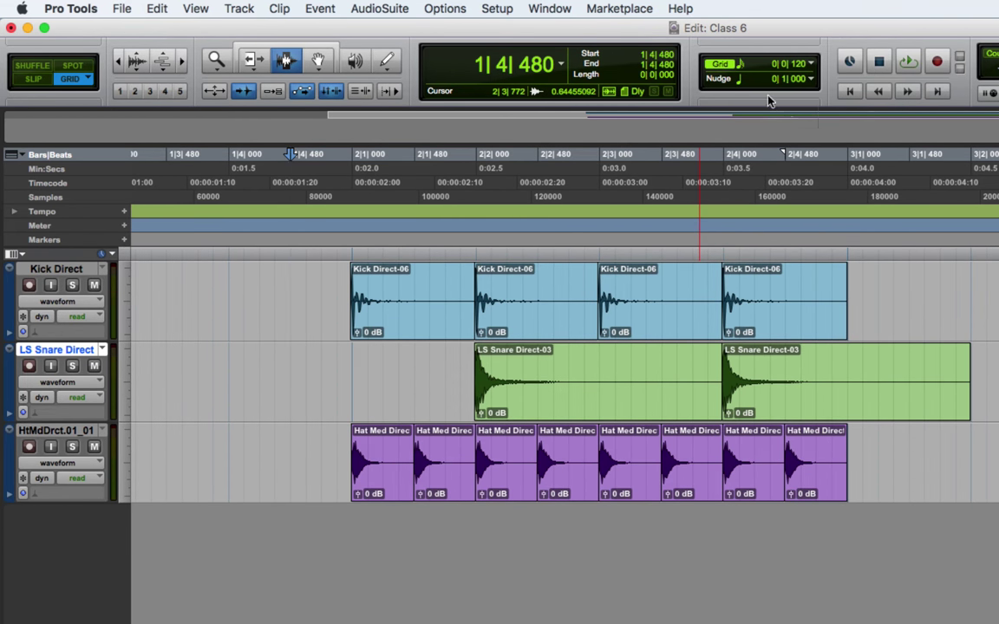
left_click(737, 66)
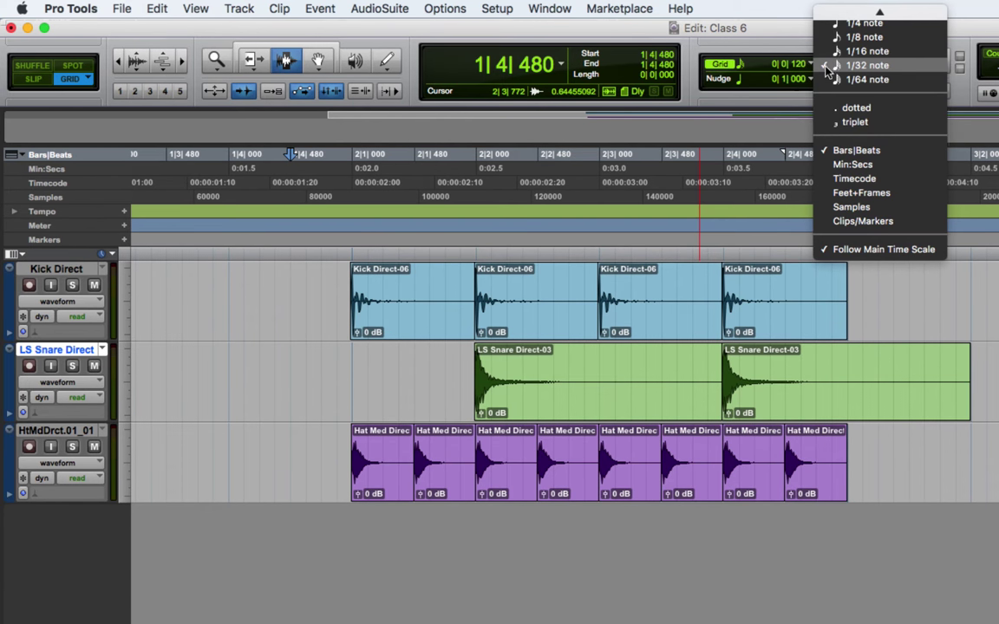
left_click(773, 124)
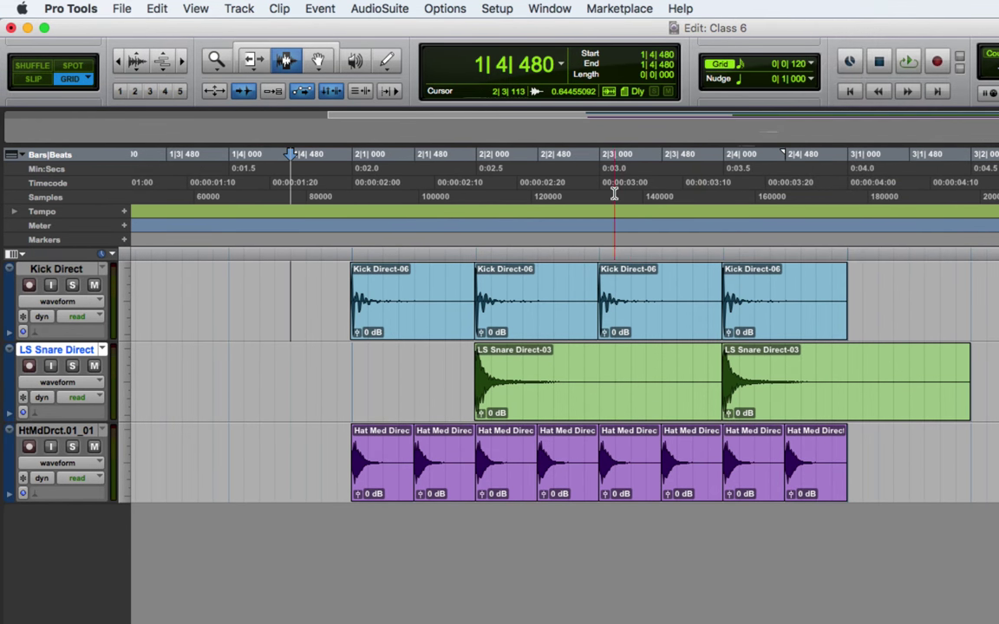
left_click(336, 299)
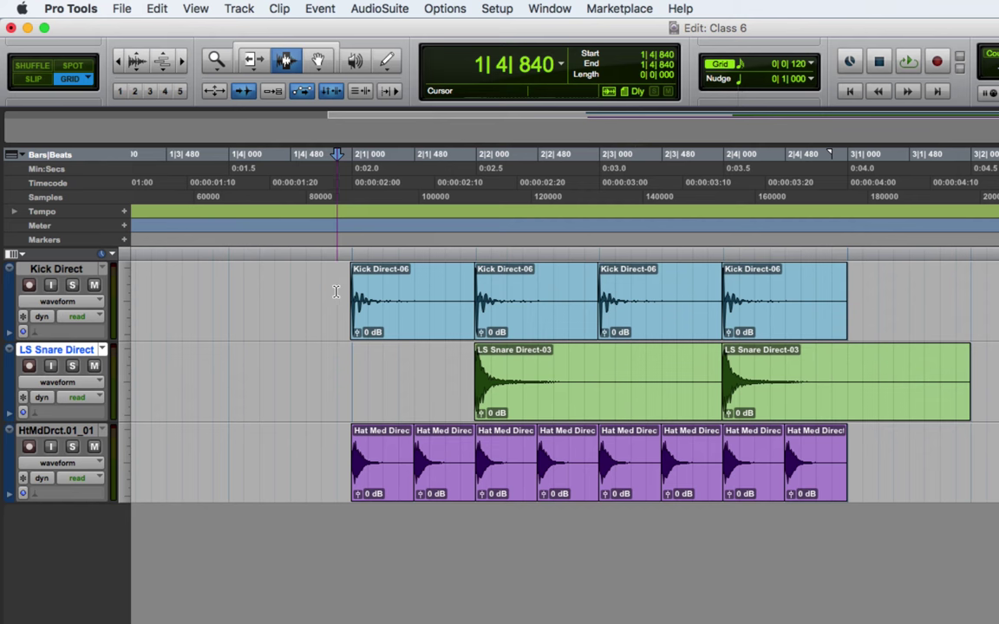
Step: Select one bar on the kick track from 1|4|840 to 2|4|840 and duplicate it three times
left_click_drag(336, 292, 828, 304)
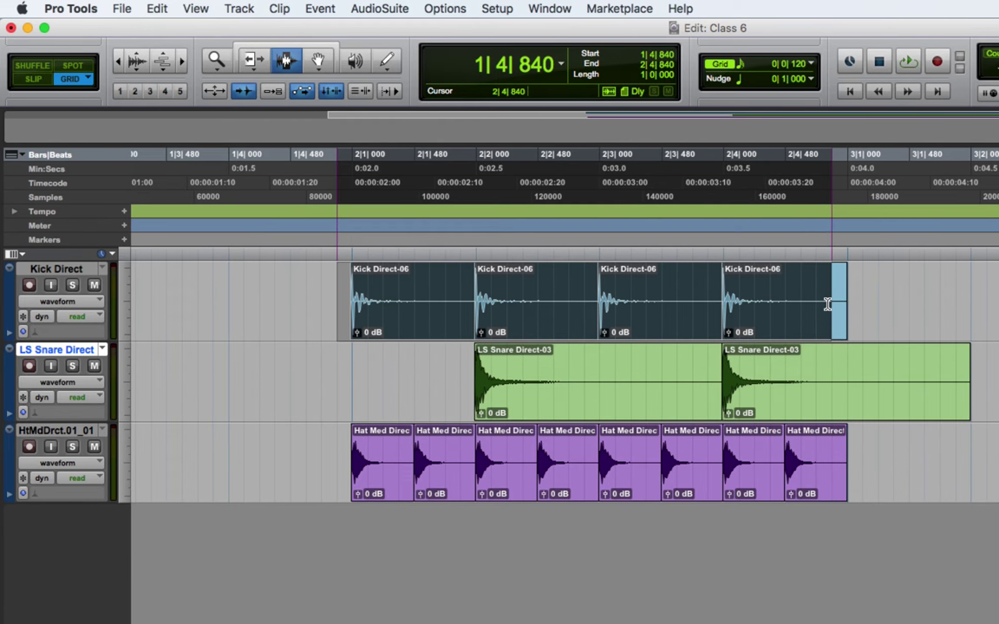
left_click(339, 293)
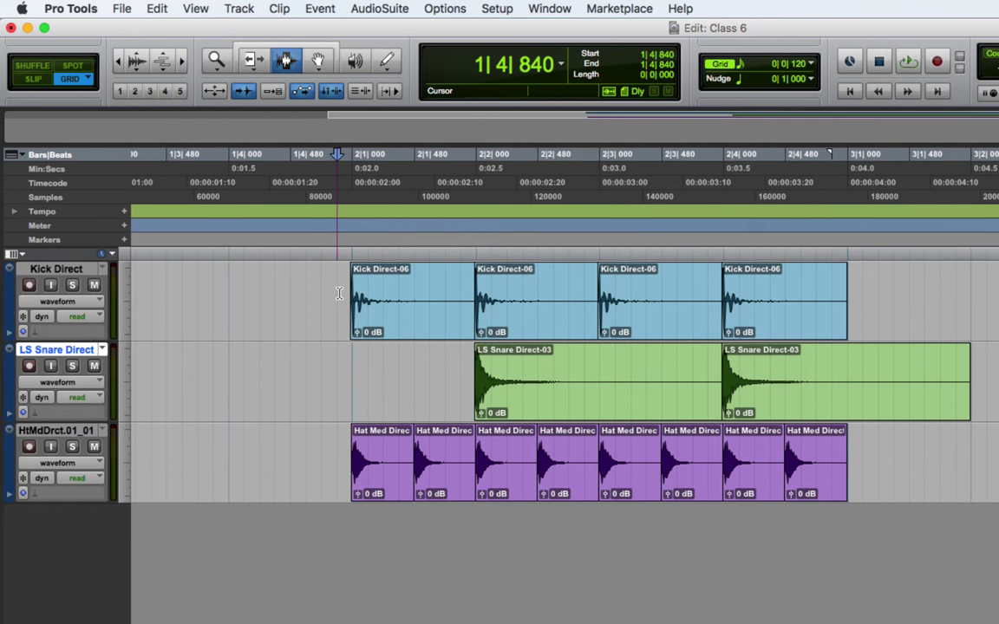
left_click_drag(339, 294, 848, 291)
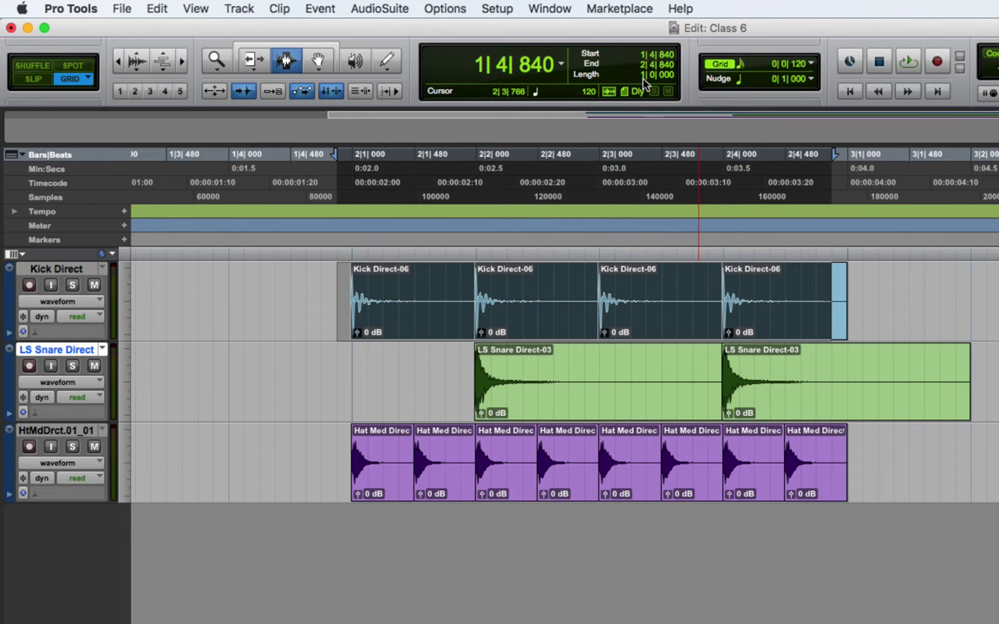
left_click(121, 64)
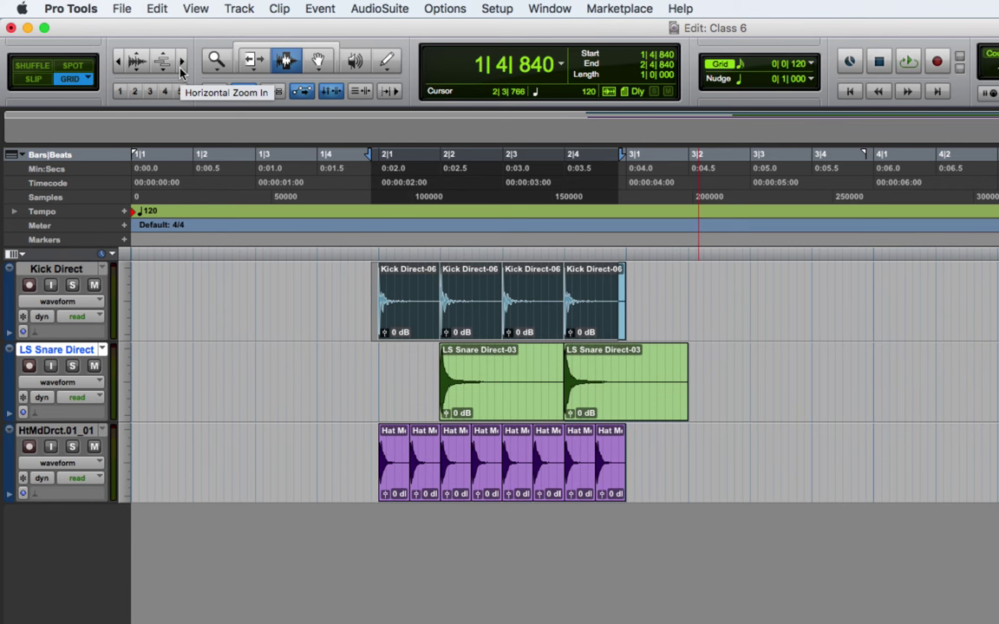
key("super+d")
key("super+d")
key("super+d")
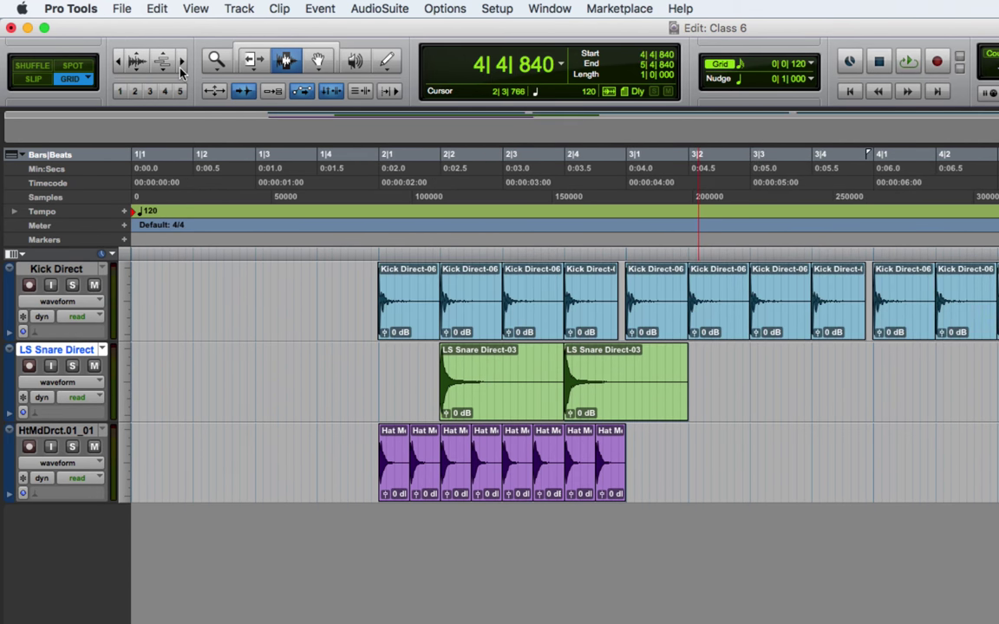
Step: Examine the splices between the duplicated kick bars around 4|4|840
left_click(119, 62)
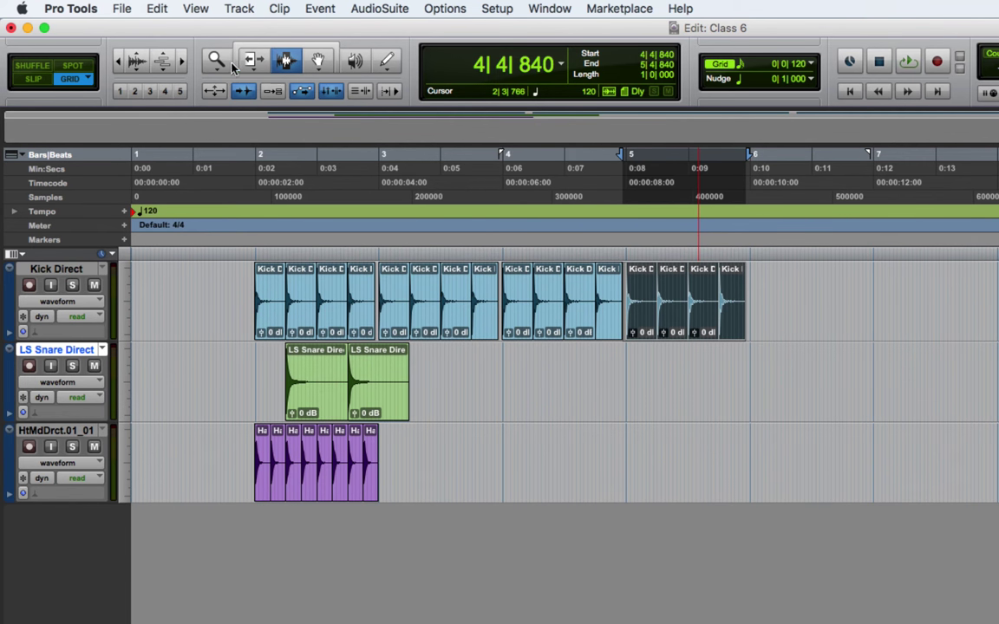
left_click(183, 62)
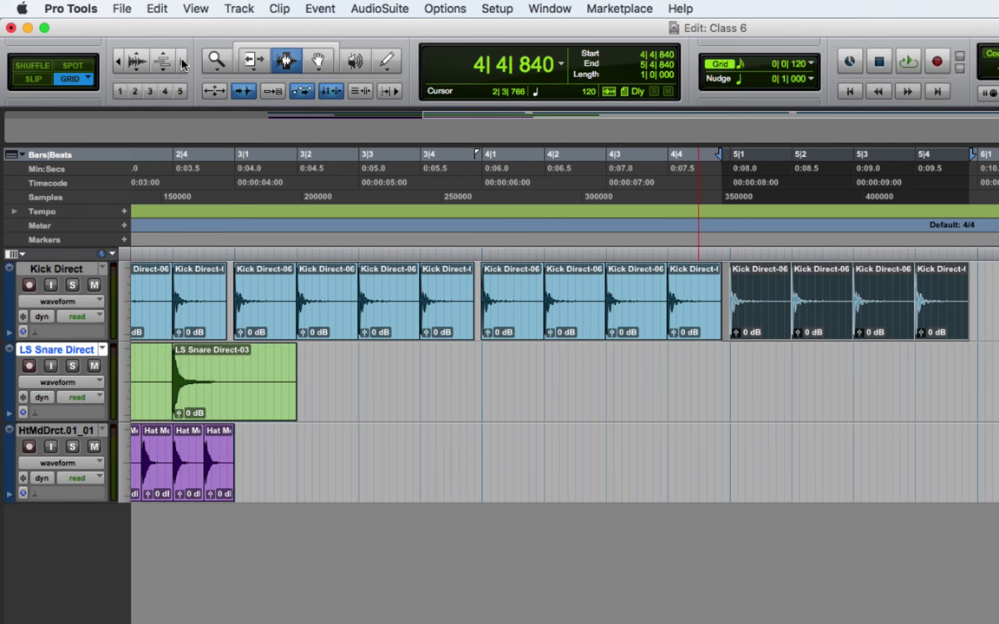
left_click(183, 62)
left_click(183, 63)
left_click(183, 63)
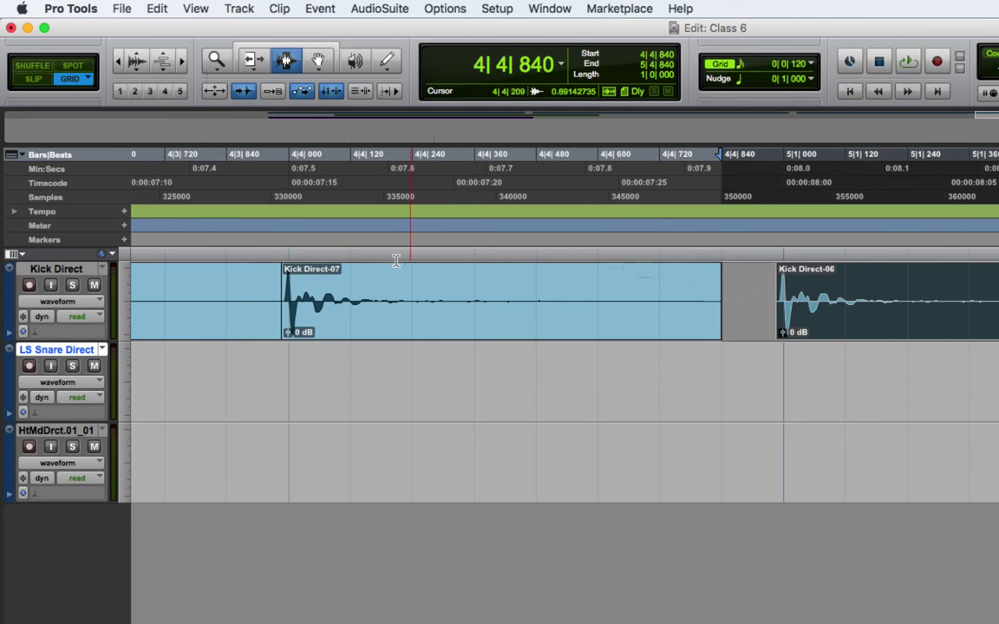
left_click(119, 61)
left_click(119, 61)
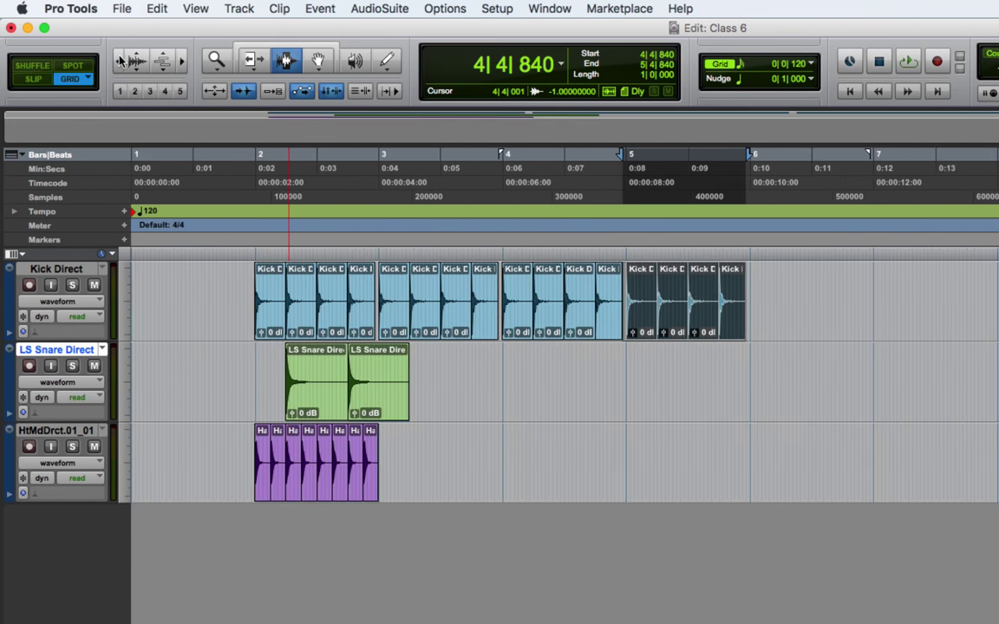
Step: Apply batch fades to all clips on the kick track, adjusting the bounds of any invalid fades
triple_click(429, 284)
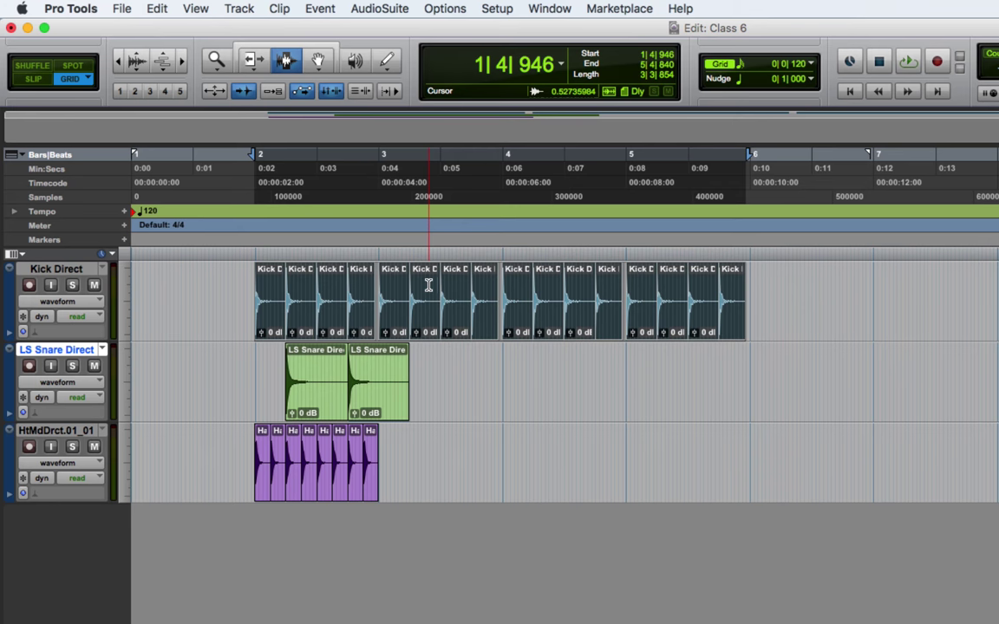
key("super+f")
key("Return")
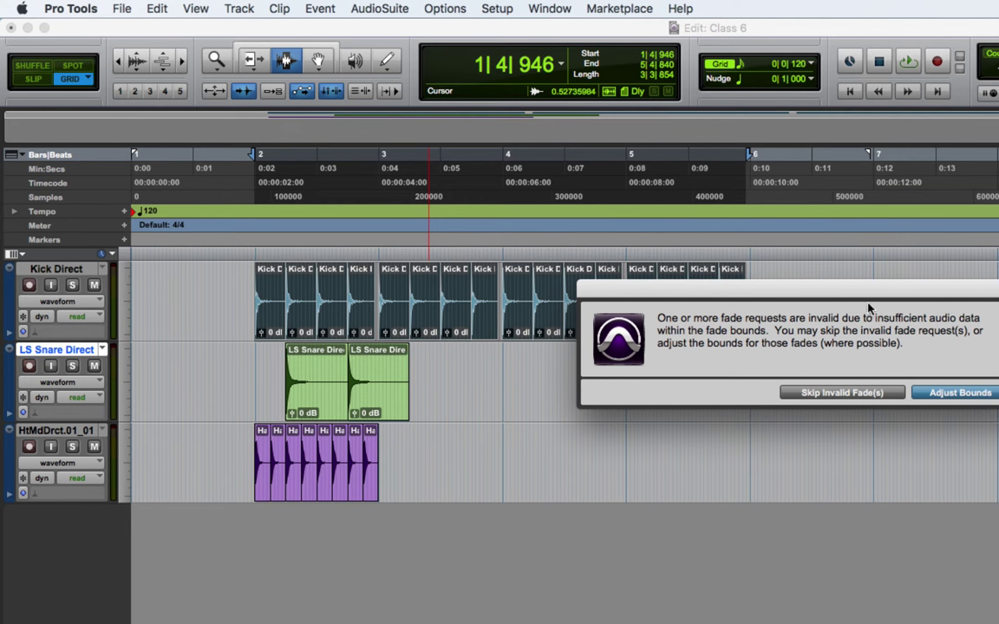
left_click_drag(777, 298, 566, 222)
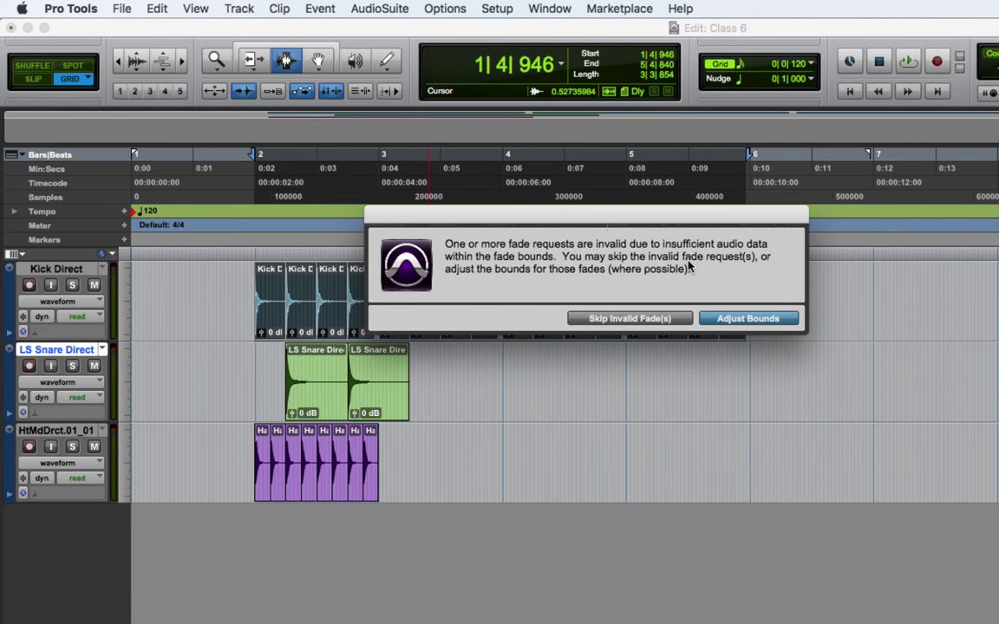
key("Return")
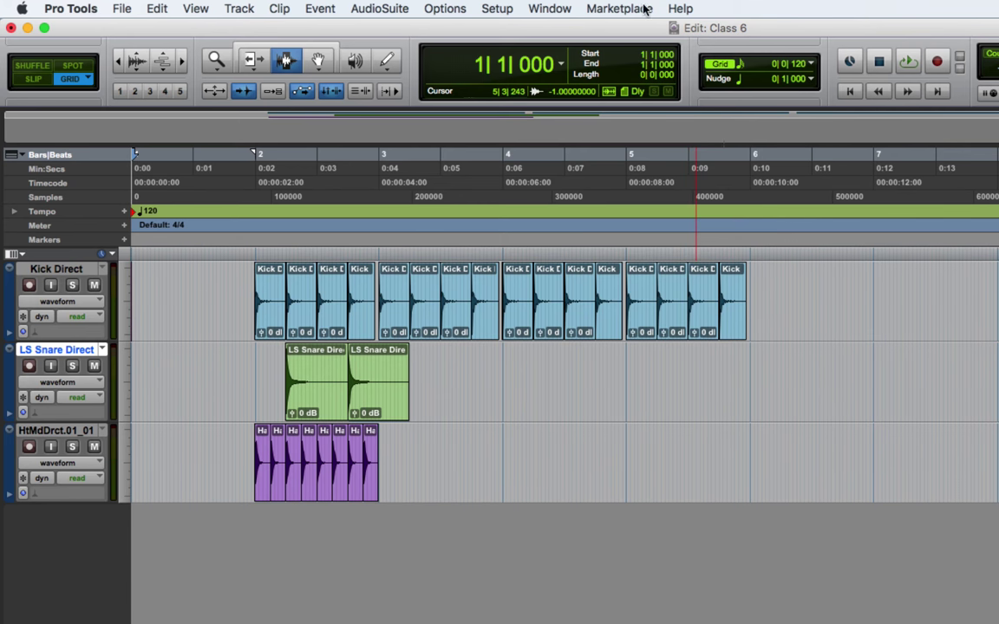
Step: Select one bar on the hat track from 1|4|840 to 2|4|840 and duplicate it three times
left_click(183, 62)
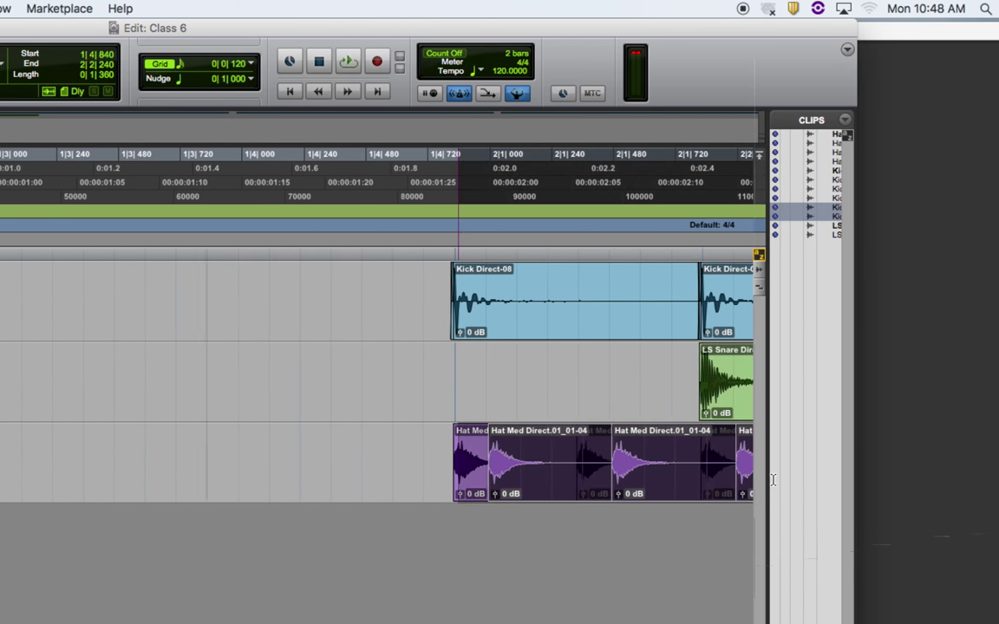
left_click_drag(773, 481, 492, 468)
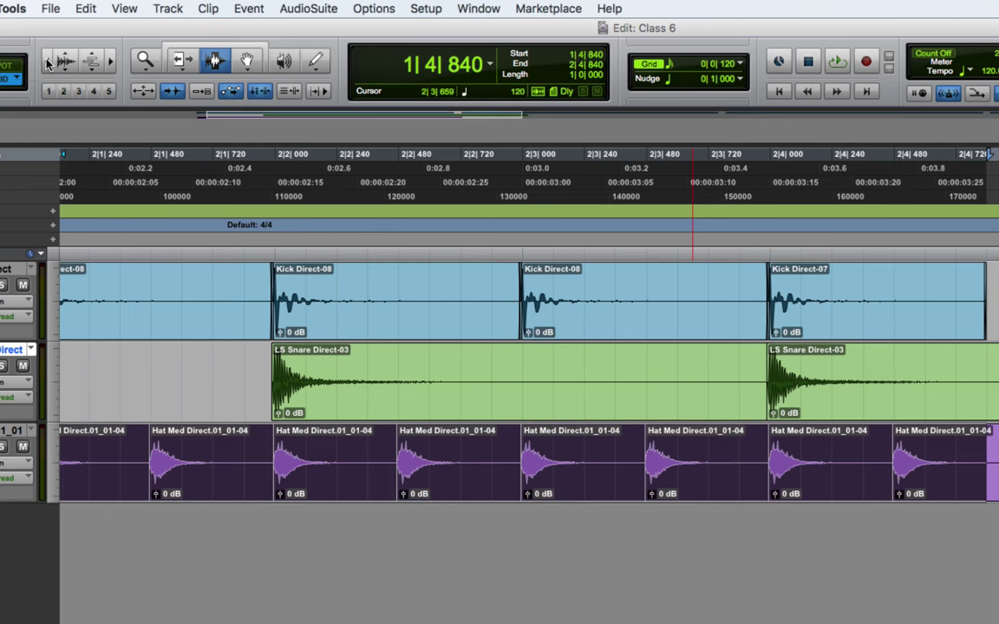
left_click(49, 63)
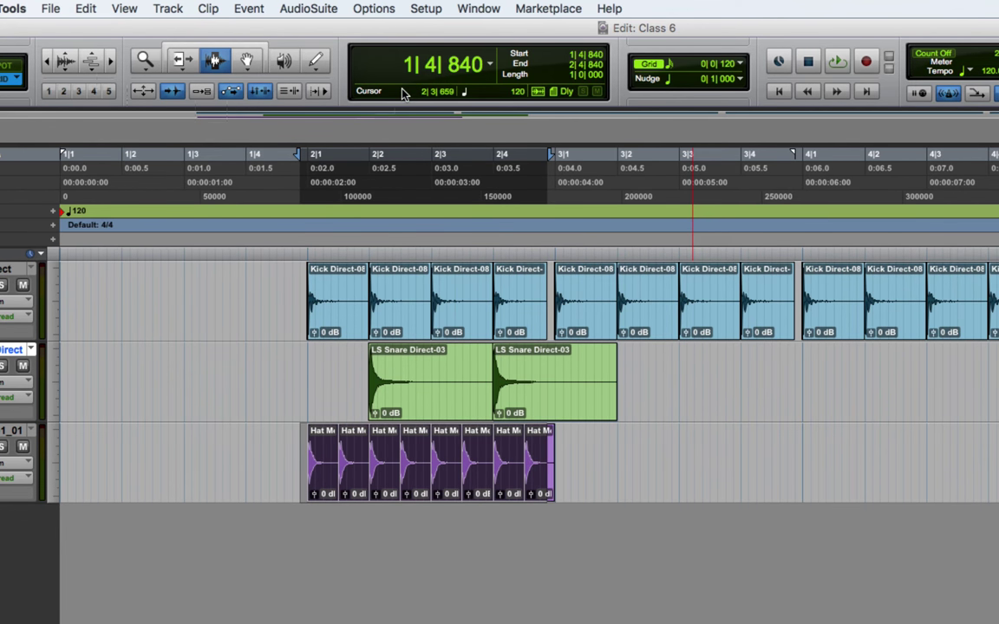
key("super+d")
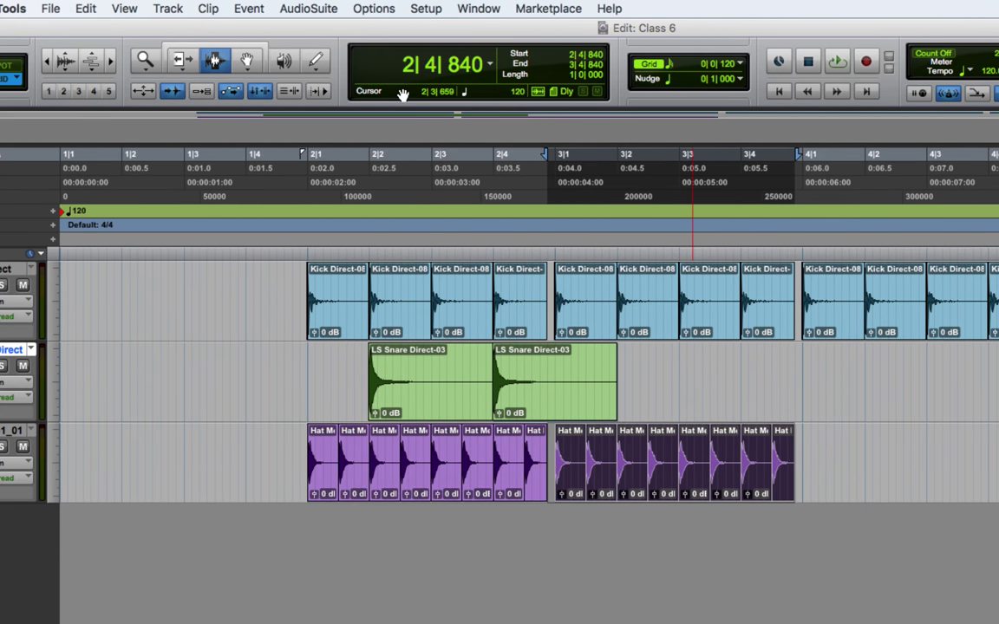
key("super+d")
key("super+d")
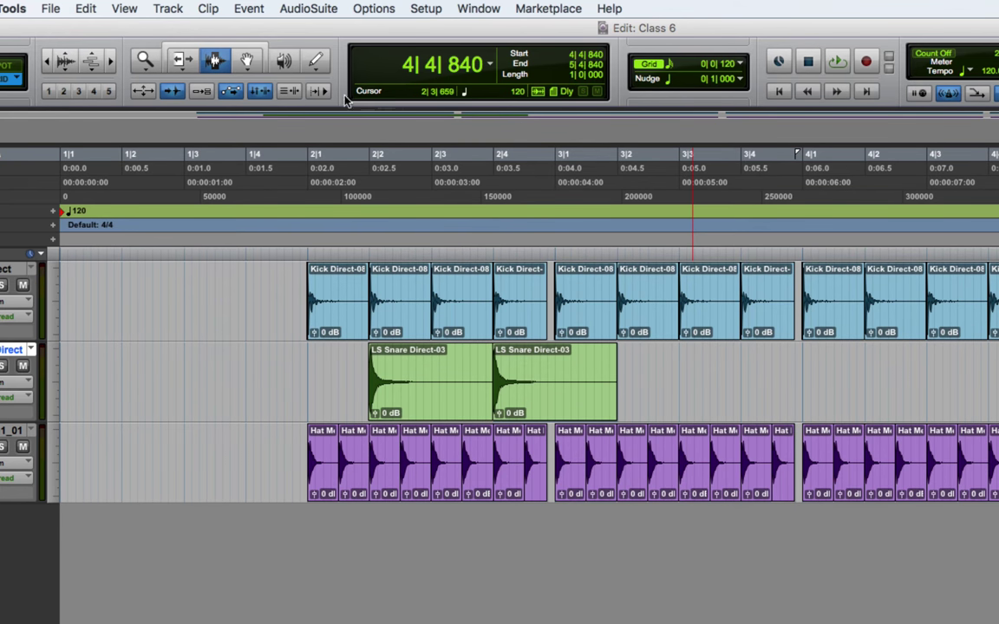
Step: Select one bar on the snare track from 2|1|840 to 3|1|840 and duplicate it three times
left_click(310, 363)
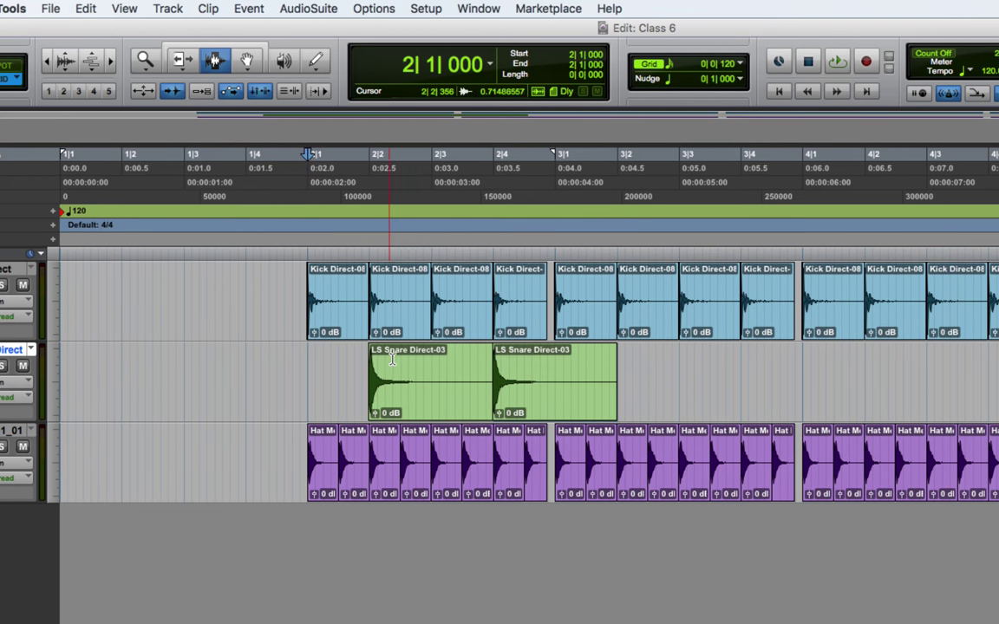
left_click_drag(363, 366, 611, 368)
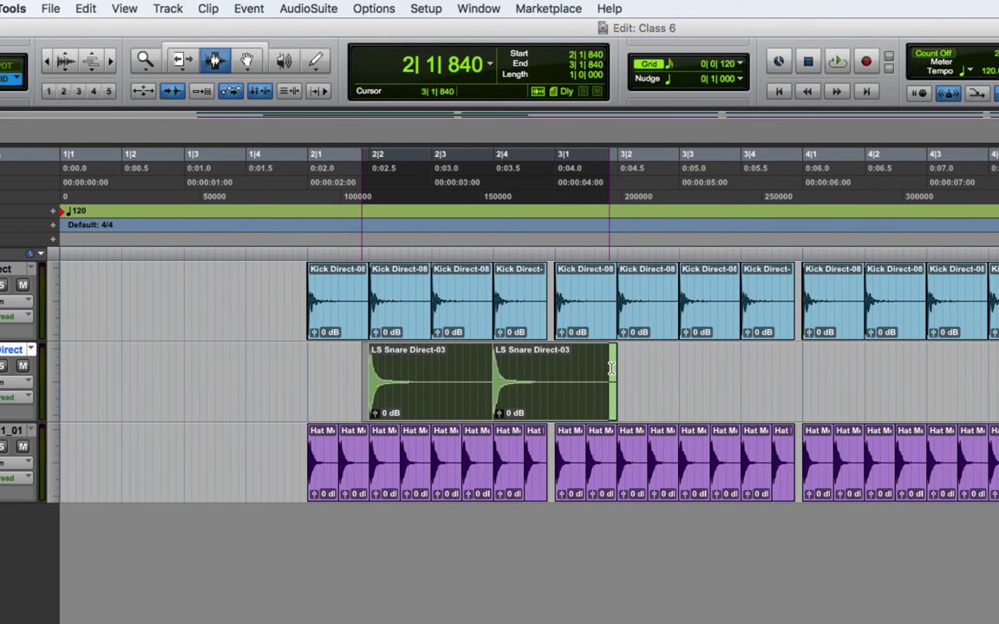
left_click_drag(611, 369, 611, 368)
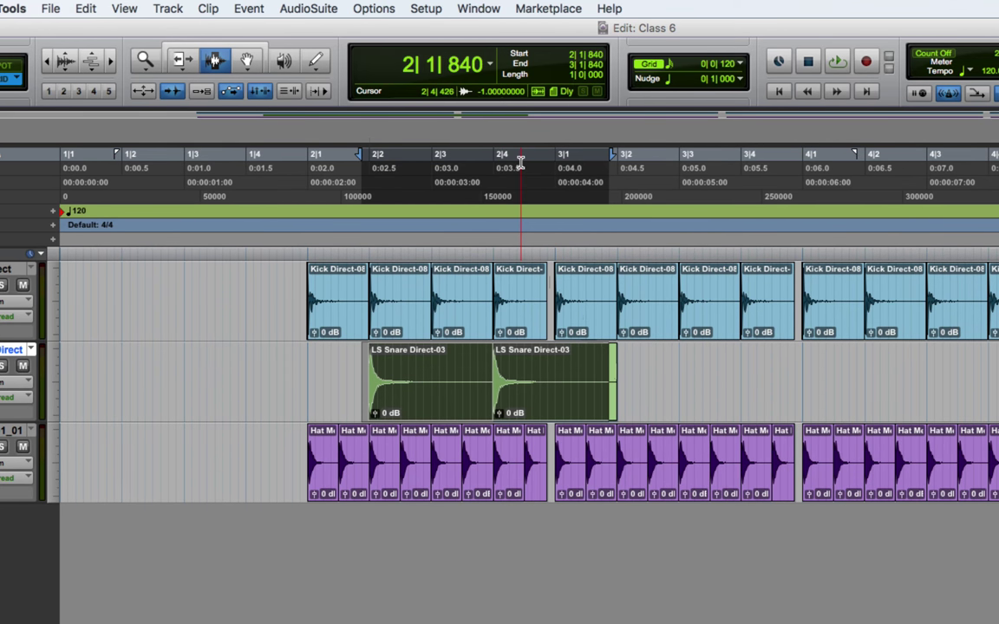
key("super+d")
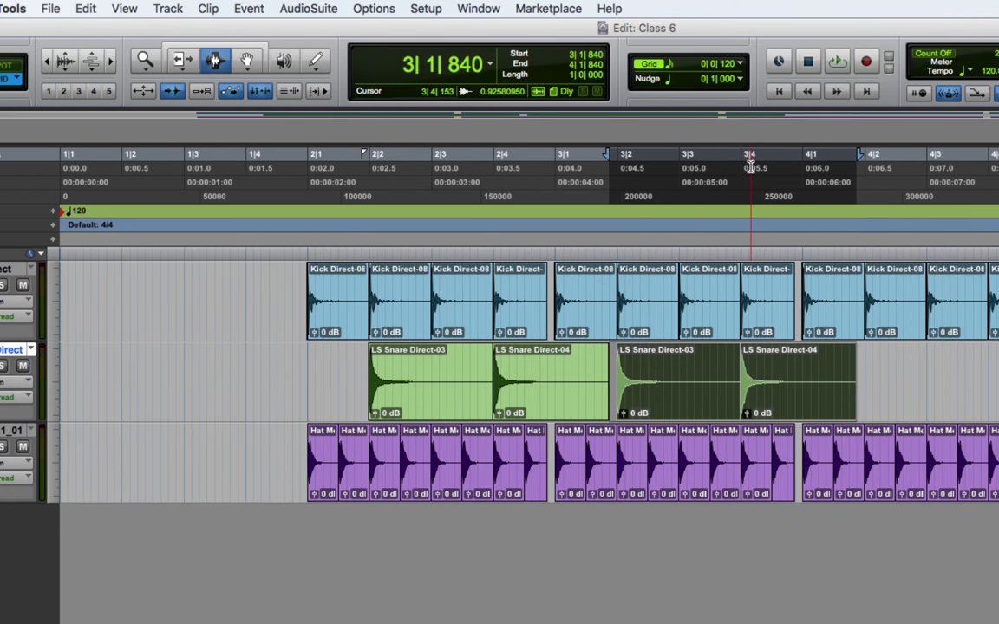
key("super+d")
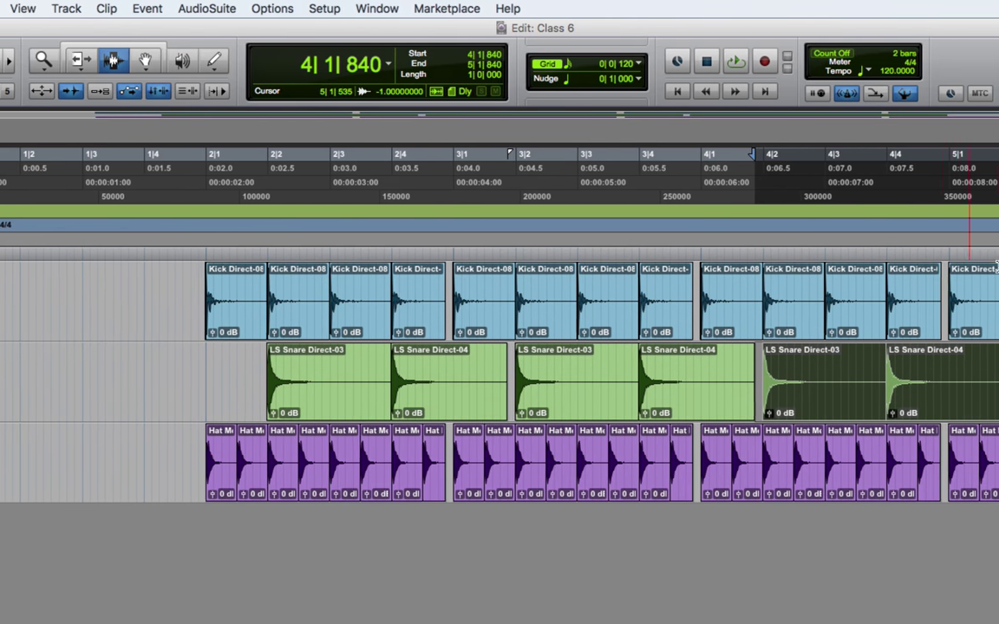
key("super+d")
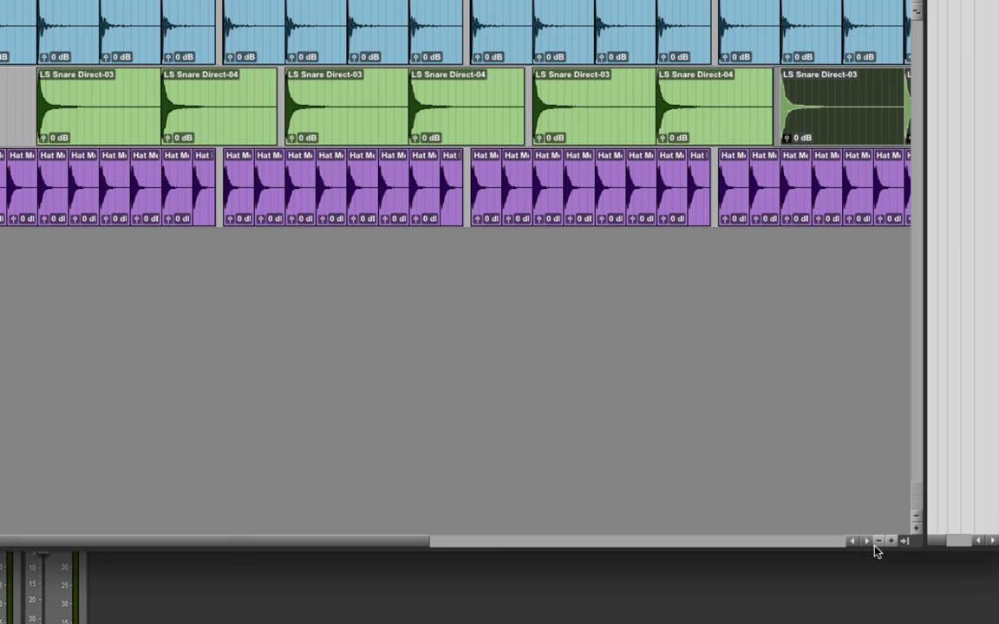
Step: Apply batch fades with 5 ms fade-ins and 10 ms centered crossfades to all snare clips, adjusting the bounds of any invalid fades
left_click(879, 541)
left_click(892, 542)
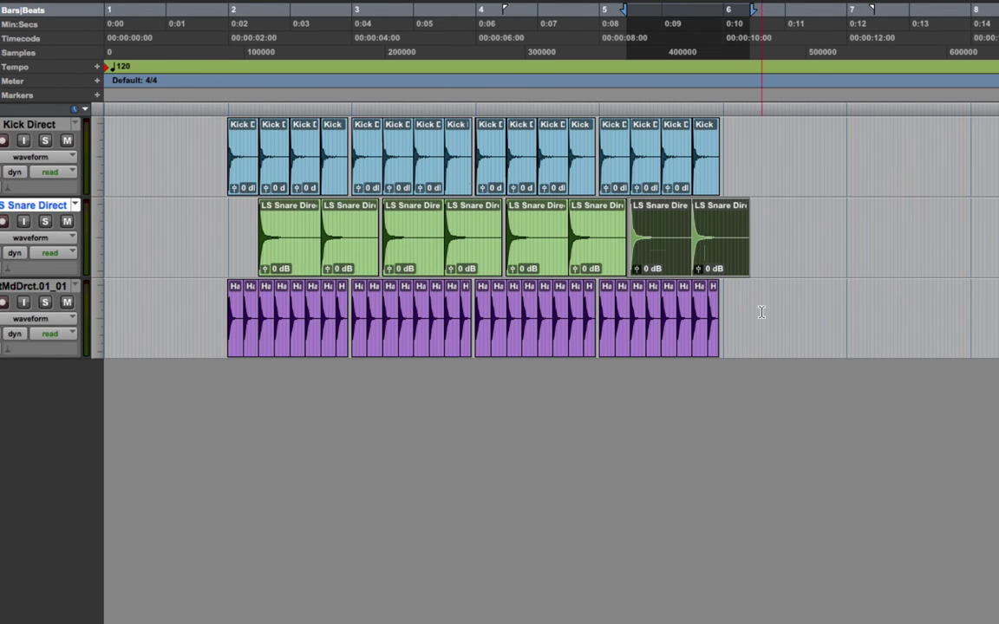
left_click(773, 214)
triple_click(709, 237)
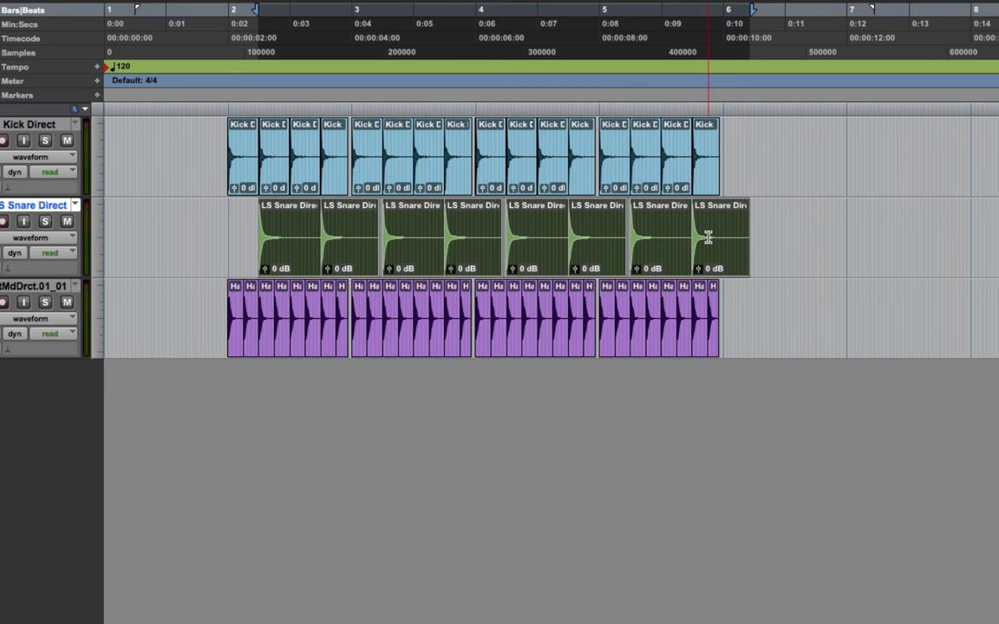
key("super+f")
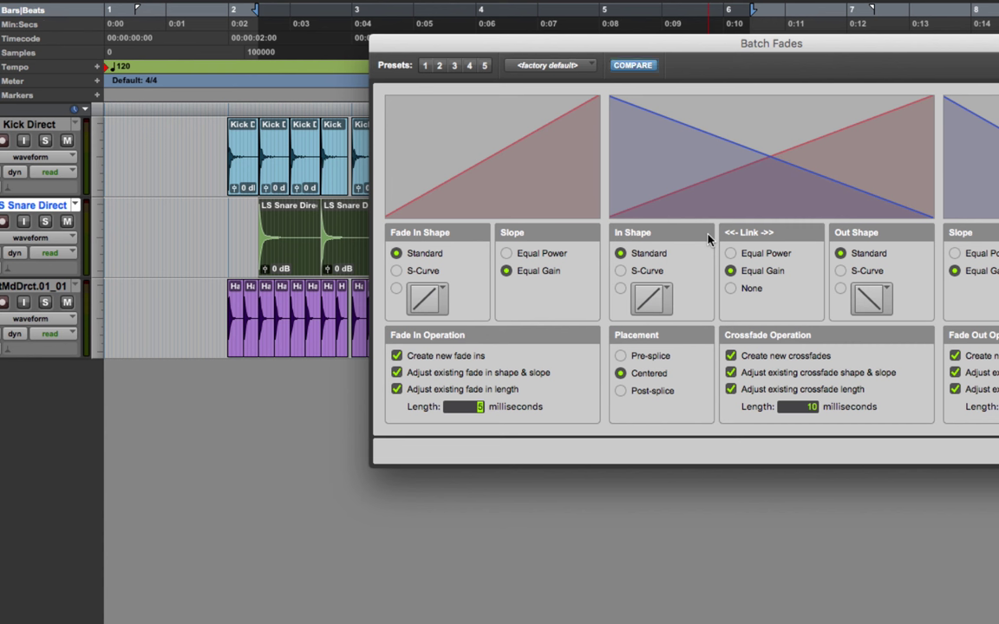
key("Return")
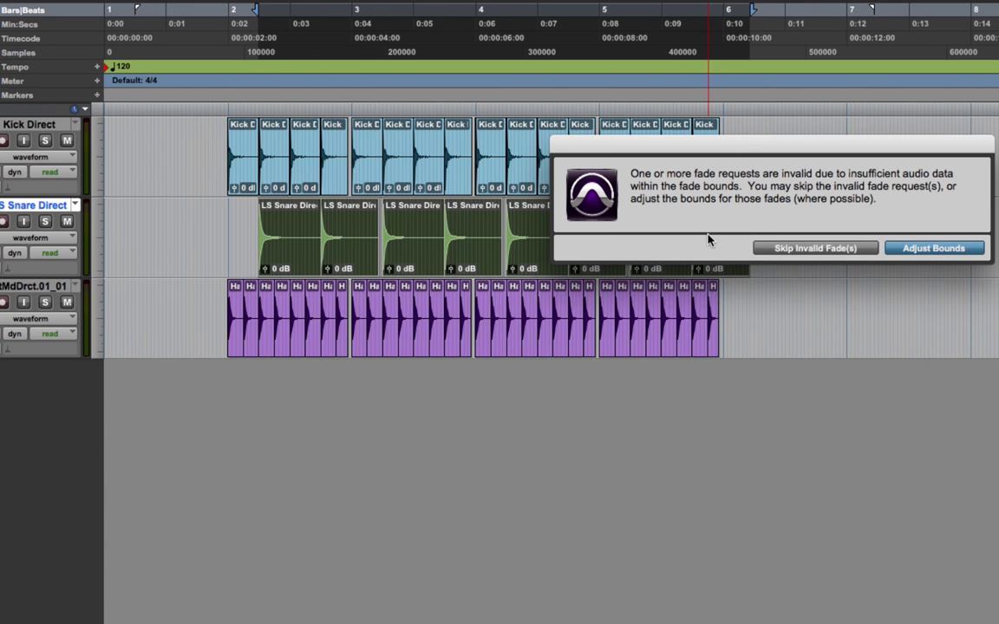
key("Return")
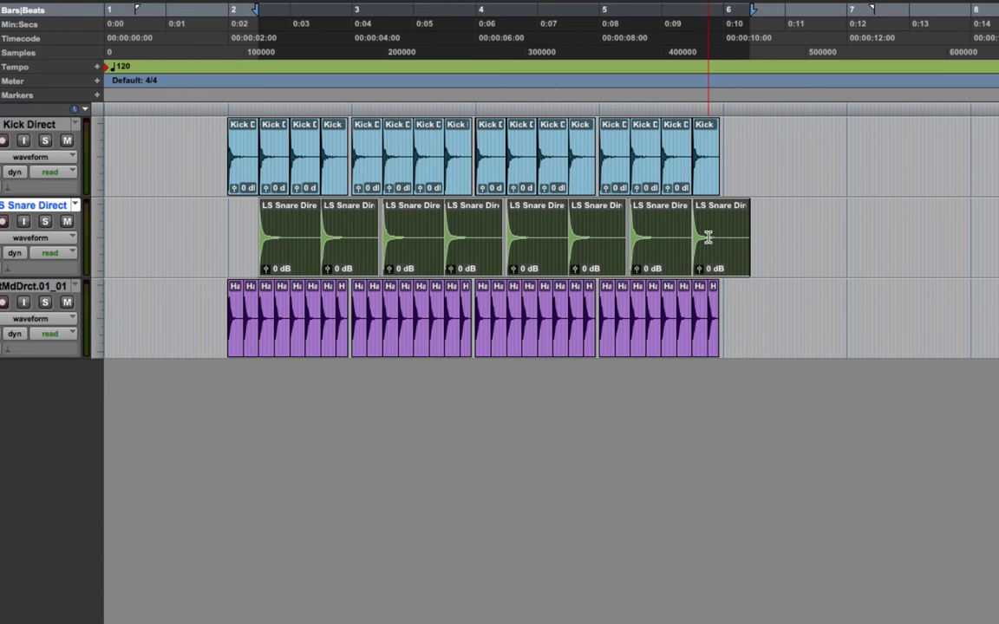
Step: Select all clips on the kick track and set the grid value to 1/8 note
triple_click(424, 180)
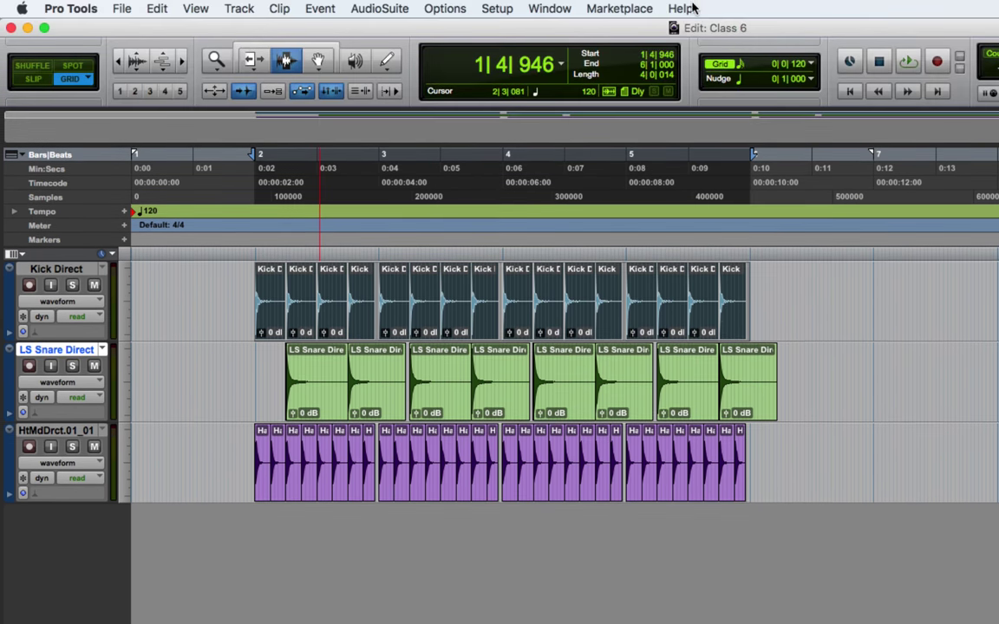
left_click(757, 65)
left_click(807, 18)
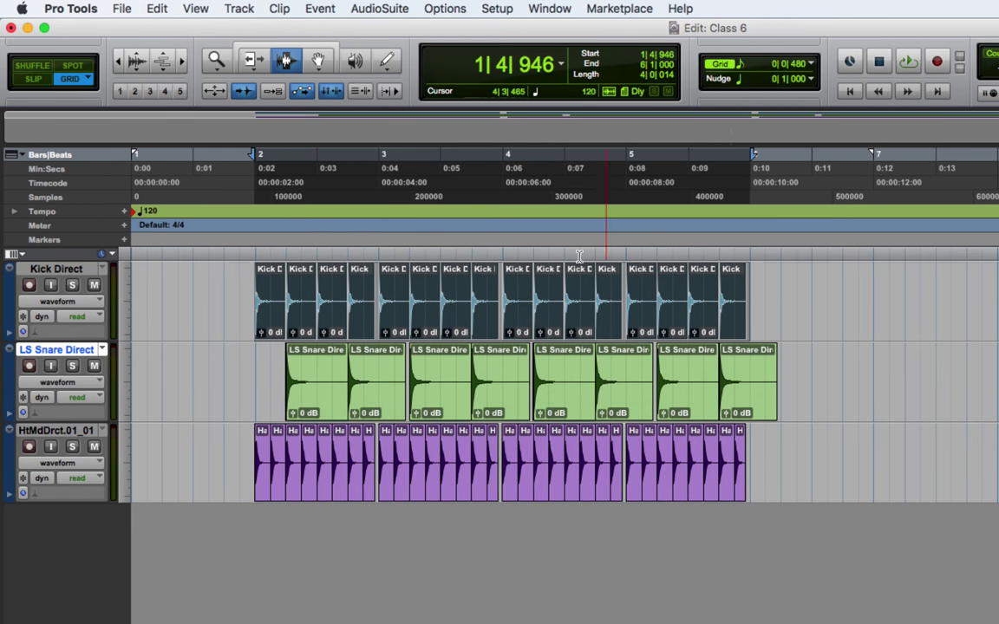
Step: Select 3|4|000 to 3|4|480 on the snare track, place the cursor at 3|3|480, and reselect all kick clips
left_click(474, 375)
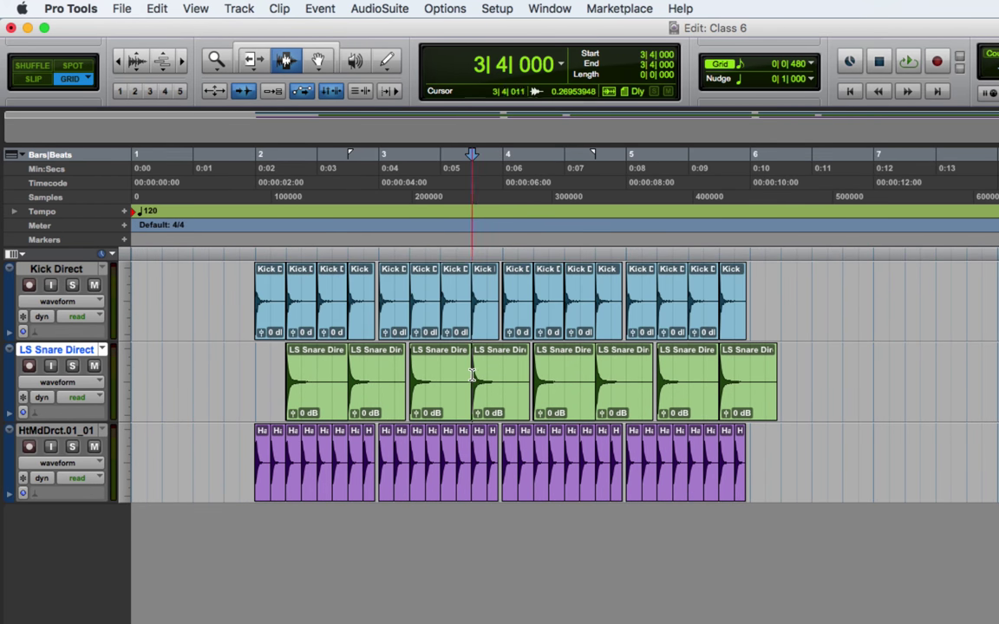
left_click_drag(474, 373, 488, 374)
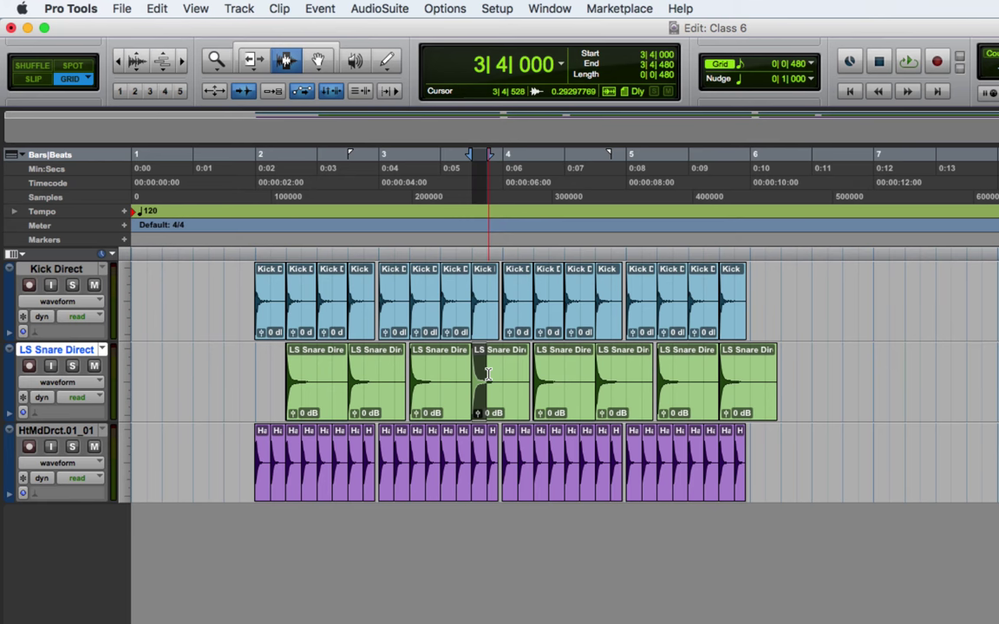
left_click(454, 373)
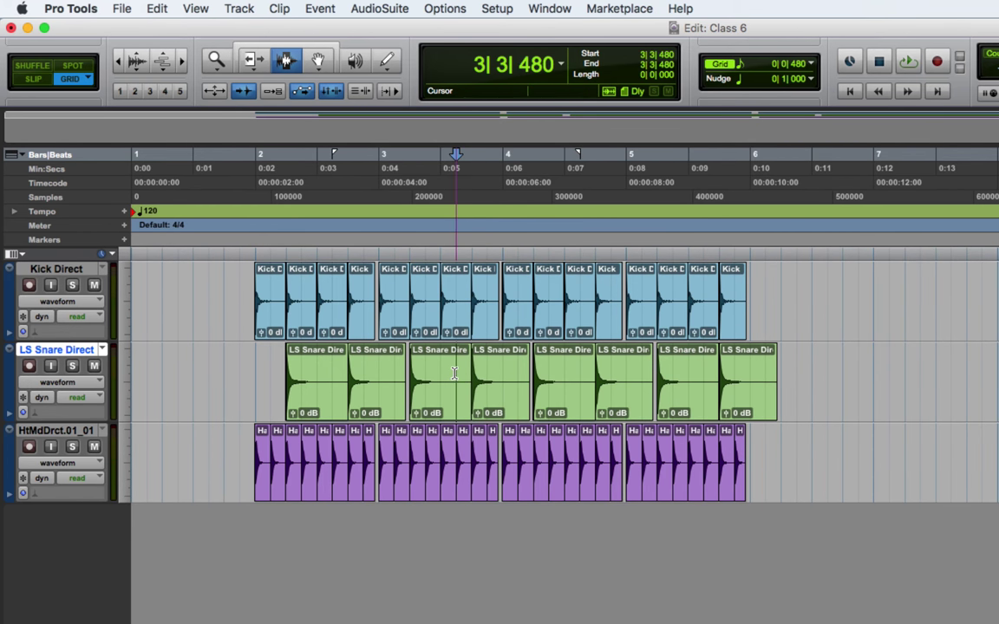
triple_click(426, 320)
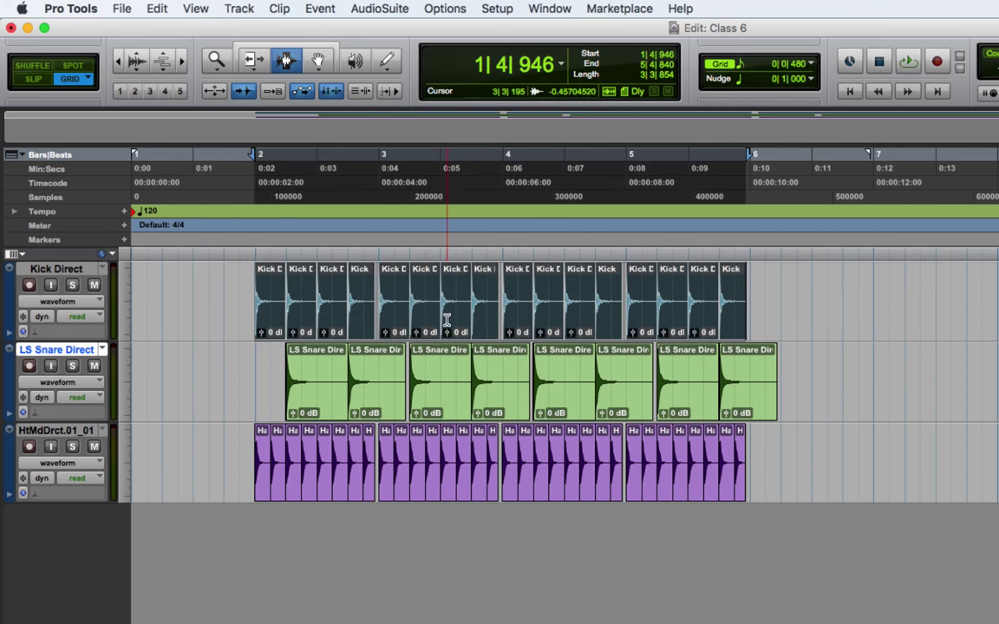
Step: Start loop playback of the pattern up to 6|1|000 and add an extra snare hit from 3|3|480 to 3|4|000
left_click(751, 288, "shift")
key("space")
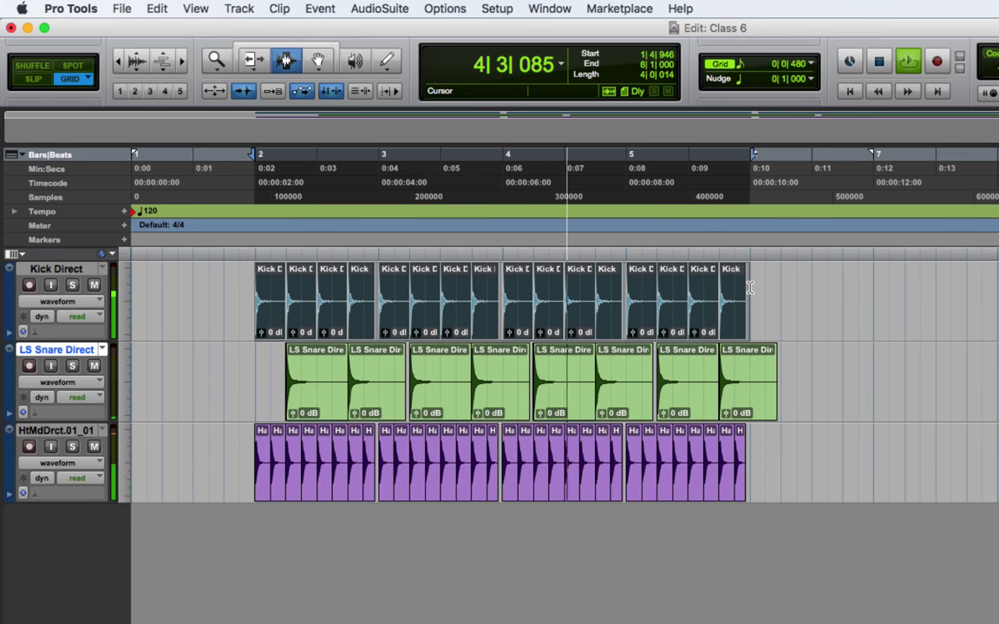
left_click(452, 366)
key("super+e")
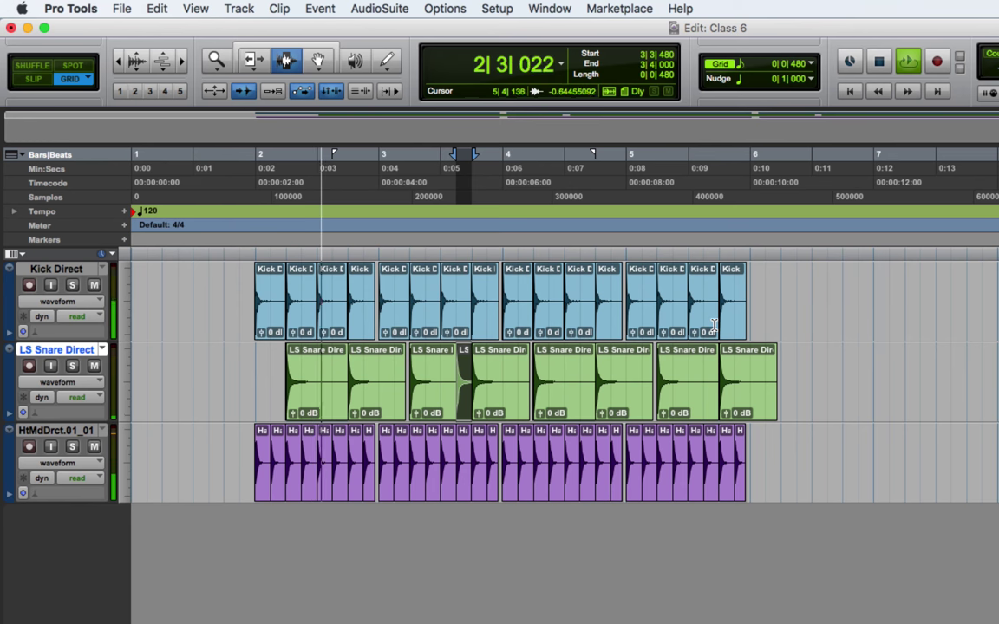
Step: Set the grid value to 1/16 note and add an extra snare hit from 5|3|720 to 5|4|240 on the snare track
left_click(751, 299)
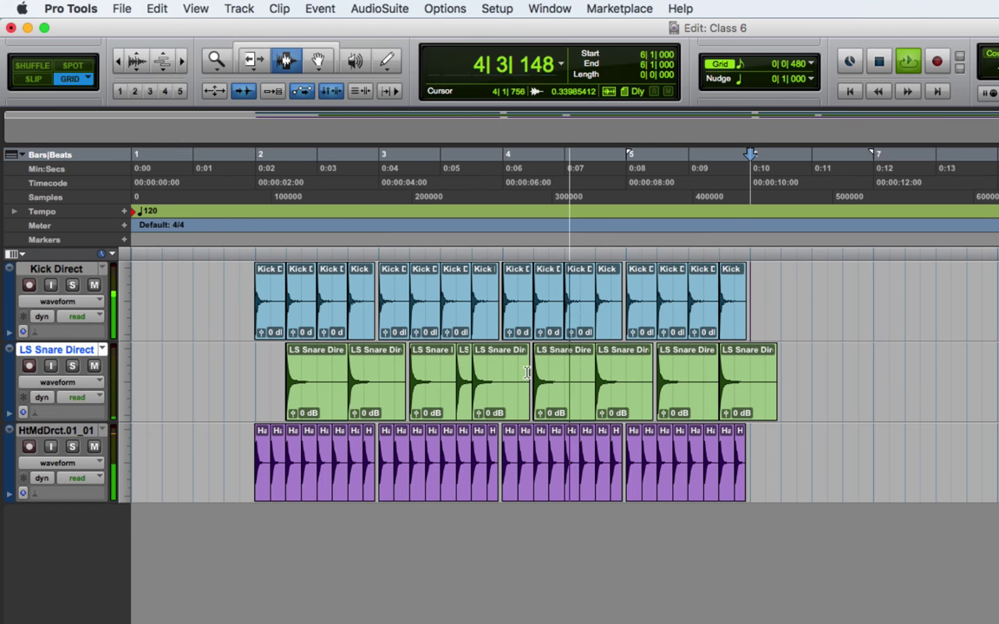
left_click(750, 65)
left_click(709, 146)
left_click(710, 376)
left_click_drag(710, 376, 729, 376)
key("super+e")
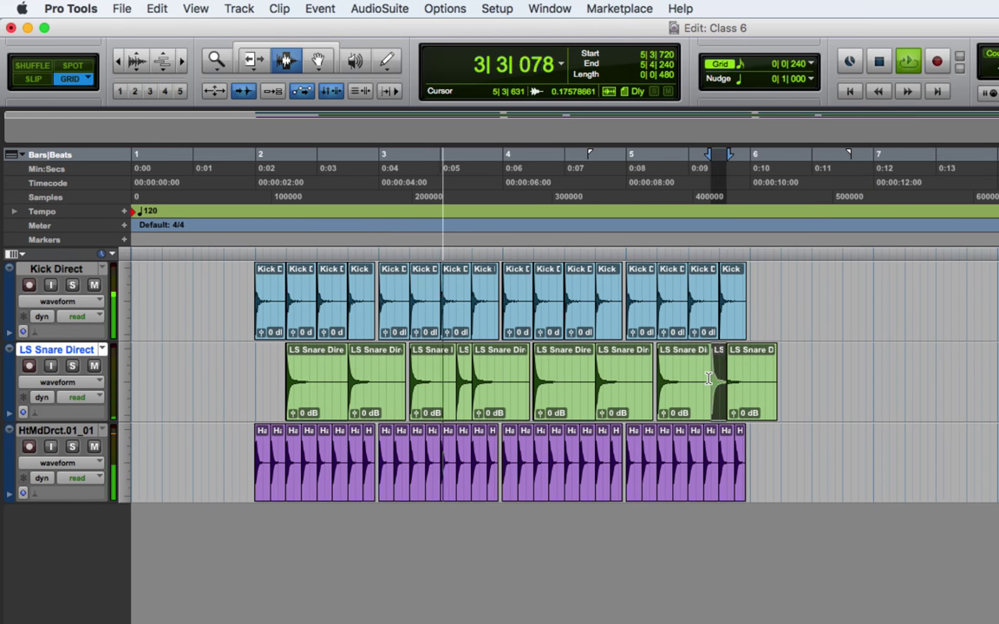
Step: Extend the start of the last snare clip back to 5|4|000 with the Trim tool
left_click(253, 60)
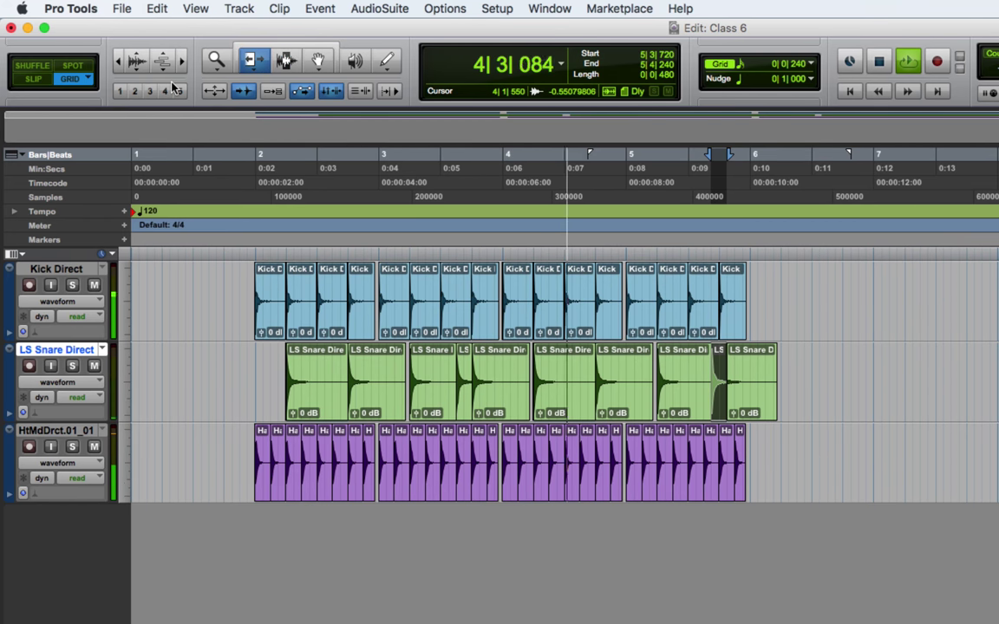
left_click_drag(732, 368, 723, 365)
left_click(287, 60)
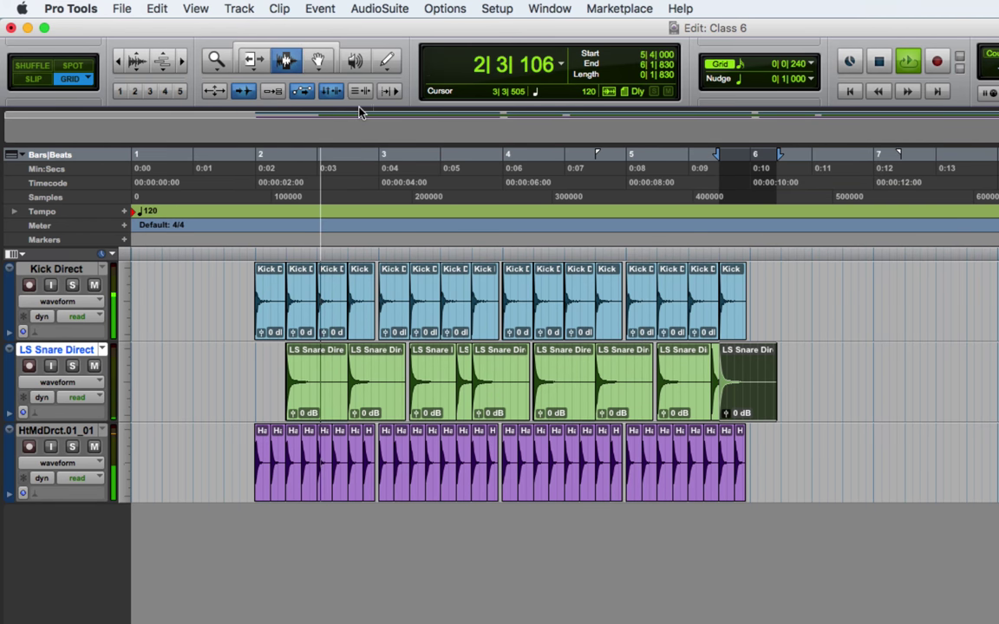
Step: Try deleting the second kick clip of bar 2 with the Grabber tool
left_click(317, 60)
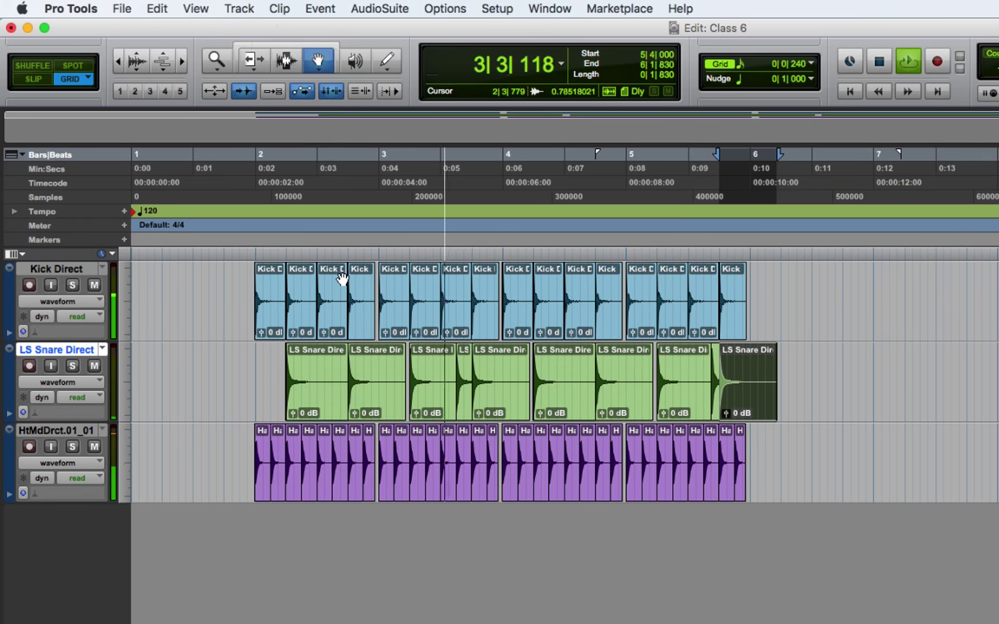
left_click(306, 292)
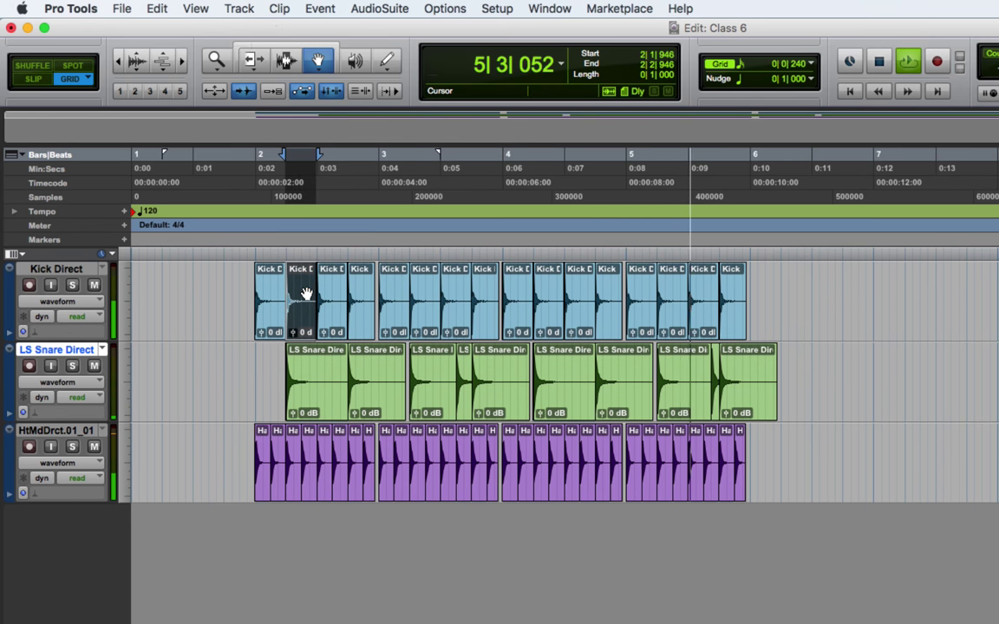
key("space")
key("Delete")
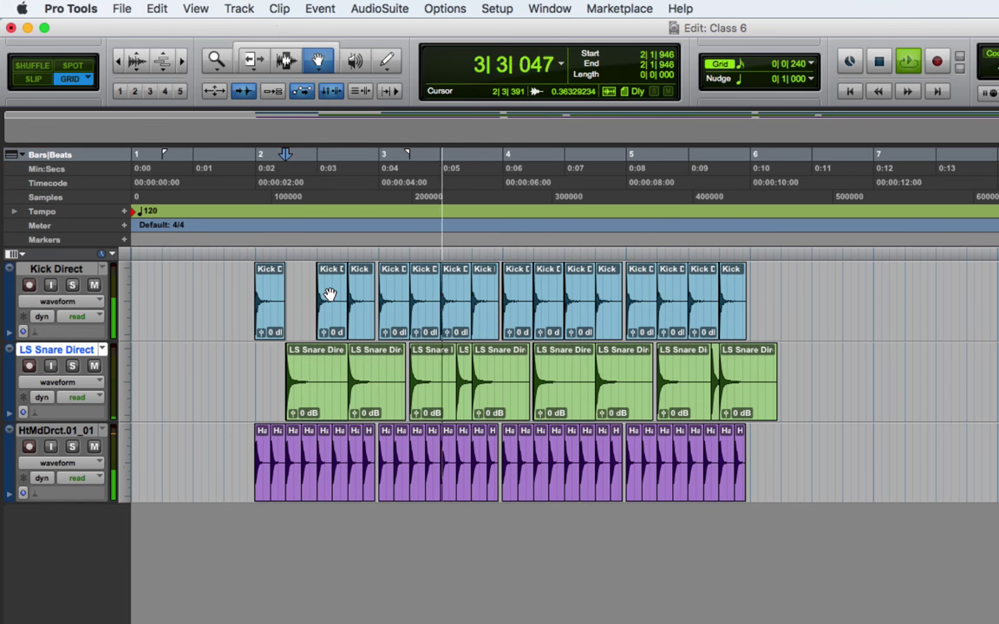
Step: Place a one-beat kick clip at 2|1|480 and another at 4|1|480 on the kick track
left_click_drag(330, 295, 285, 296)
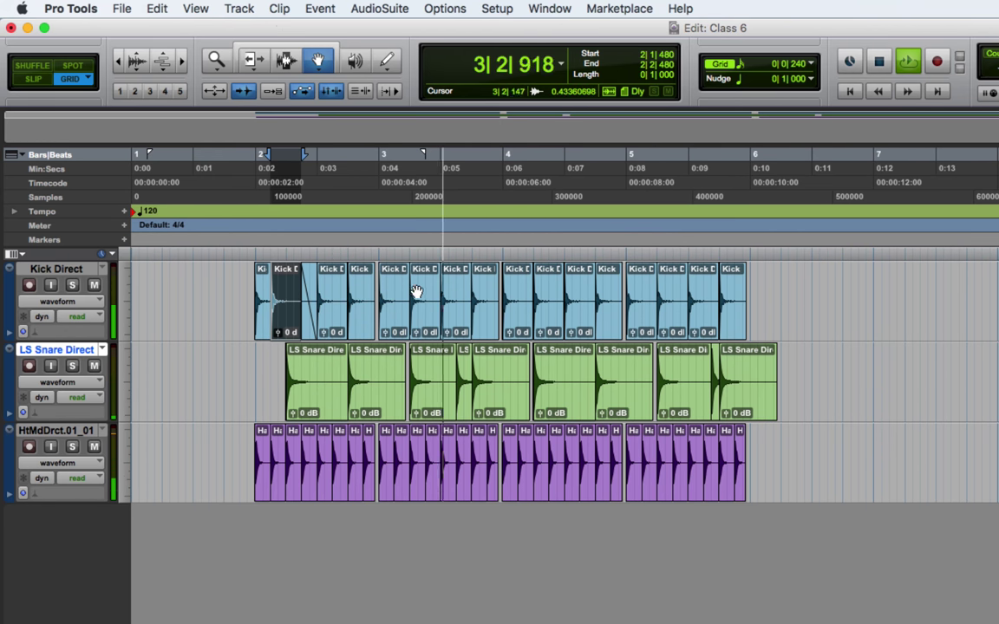
left_click_drag(538, 286, 533, 289)
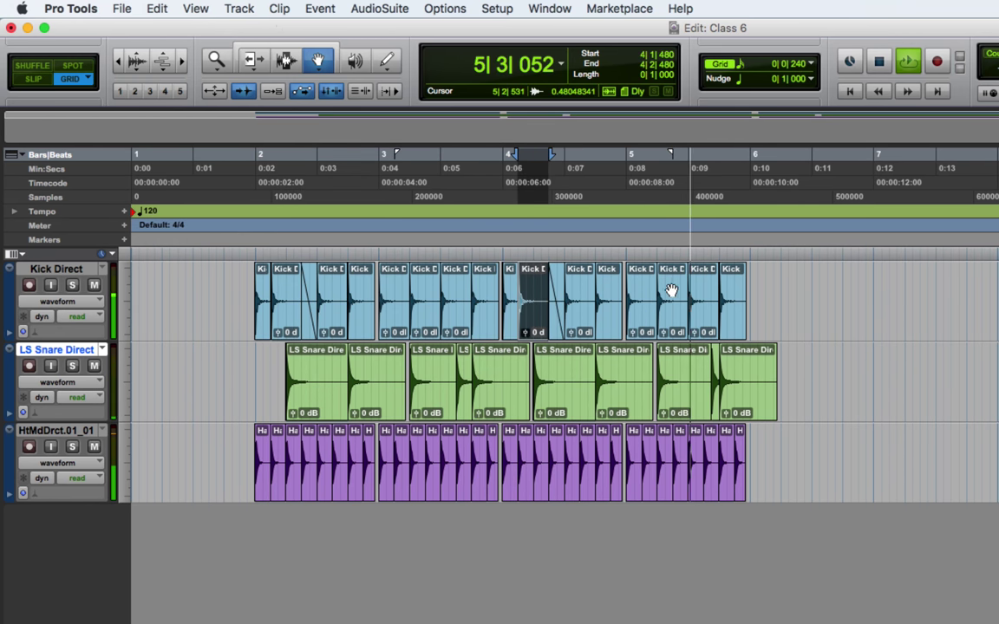
Step: Move the last kick clip of bar 2 one 1/16 grid step later and mute the kick clip at 2|3|000
left_click_drag(343, 300, 367, 302)
left_click(332, 304)
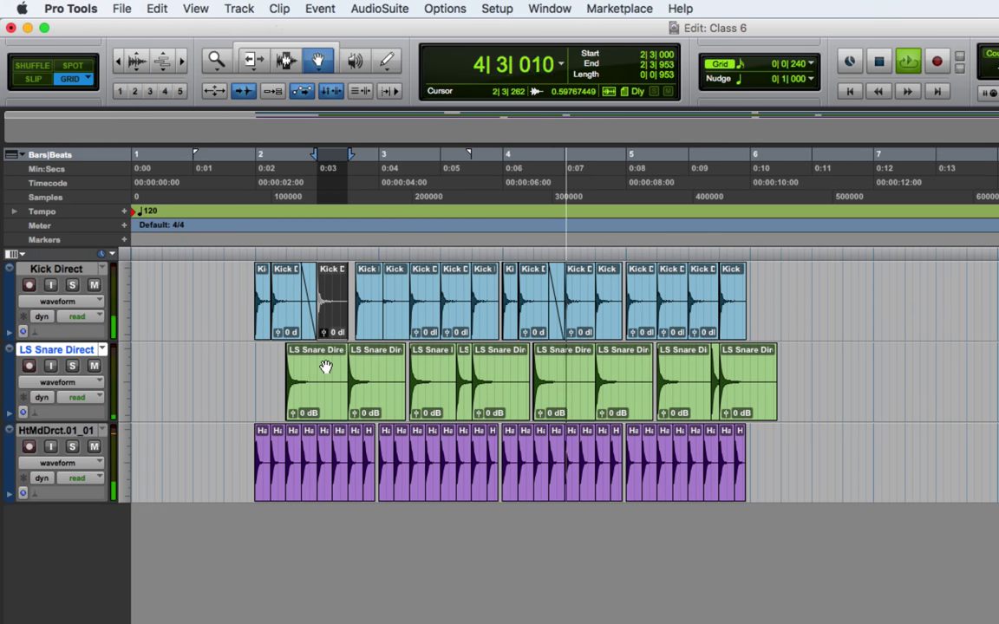
Step: Place a copy of the second hat clip at 2|1|240 and remove the third hat clip of bar 2
left_click(281, 447)
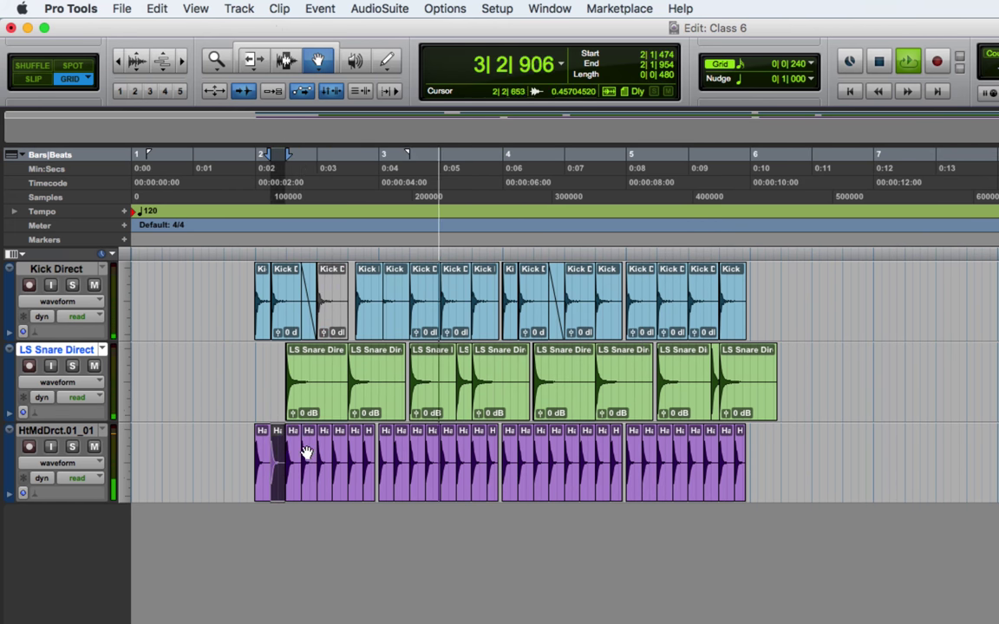
left_click(308, 453, "shift")
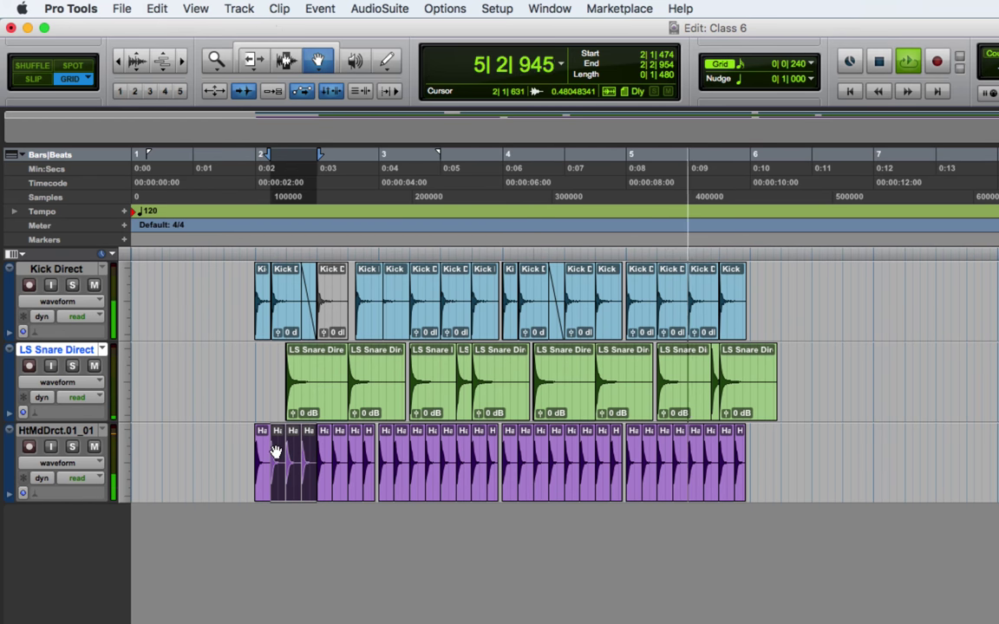
left_click(319, 413)
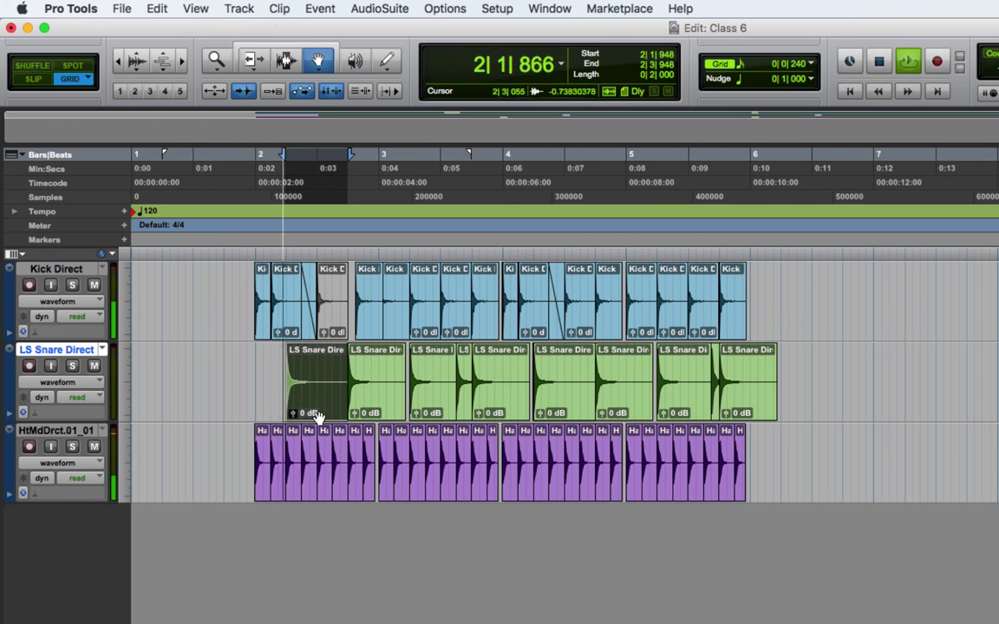
left_click(278, 446)
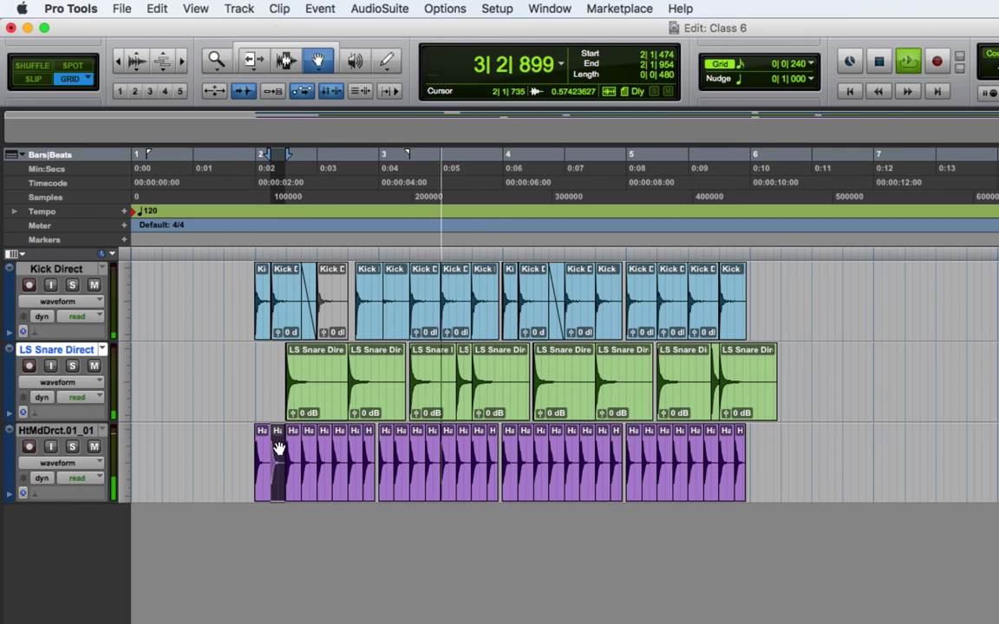
mouse_move(277, 446)
left_mouse_down()
mouse_move(289, 455)
mouse_move(268, 456)
left_mouse_up()
left_click(280, 456)
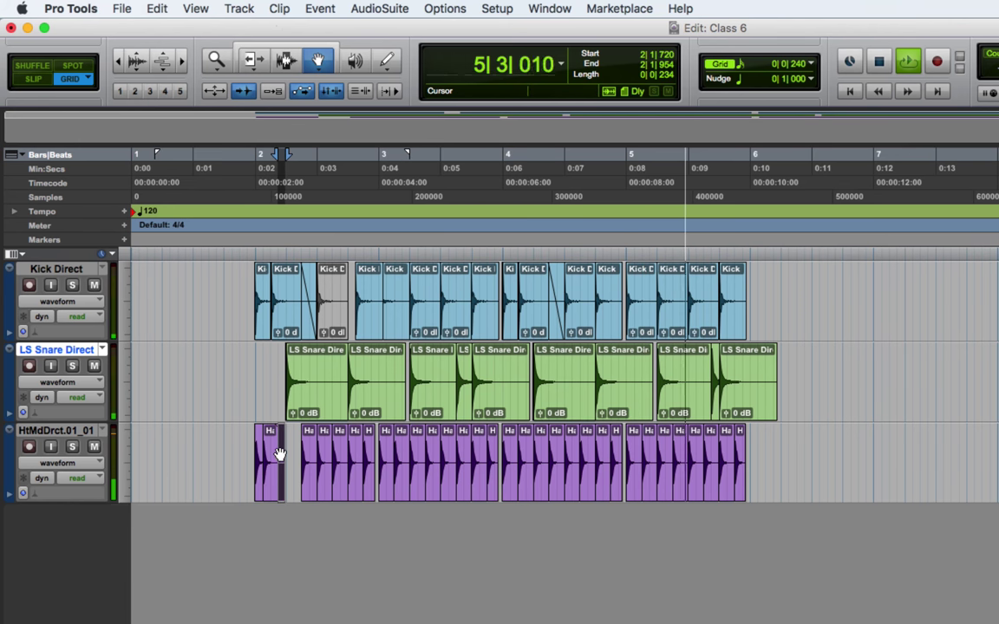
Step: Extend the leftover hat clip's start back to 2|1|480, duplicate the clip, and move the duplicate to 2|1|720
left_click(253, 60)
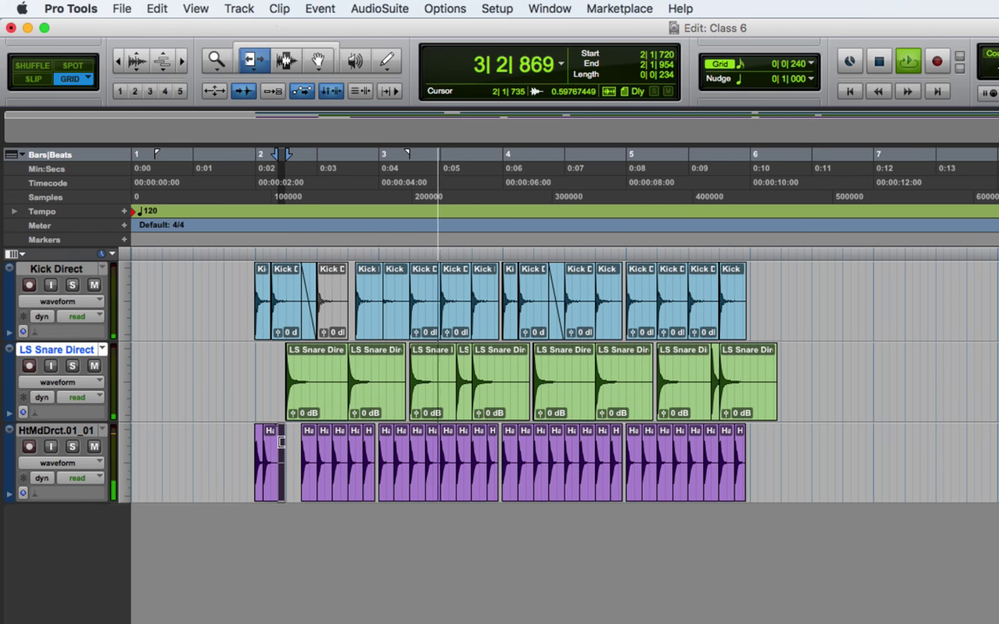
left_click_drag(280, 442, 275, 446)
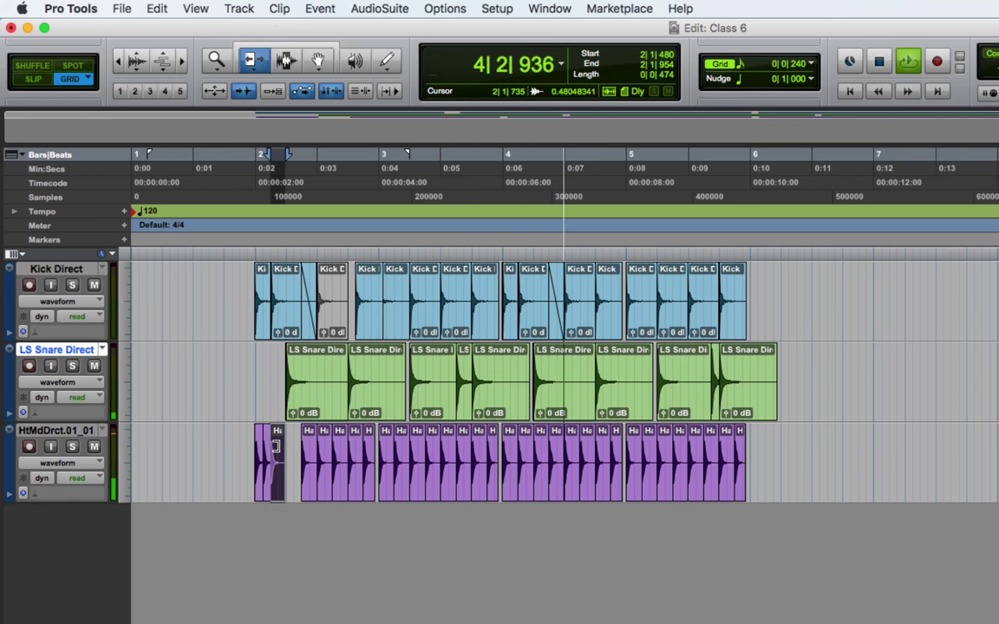
key("super+d")
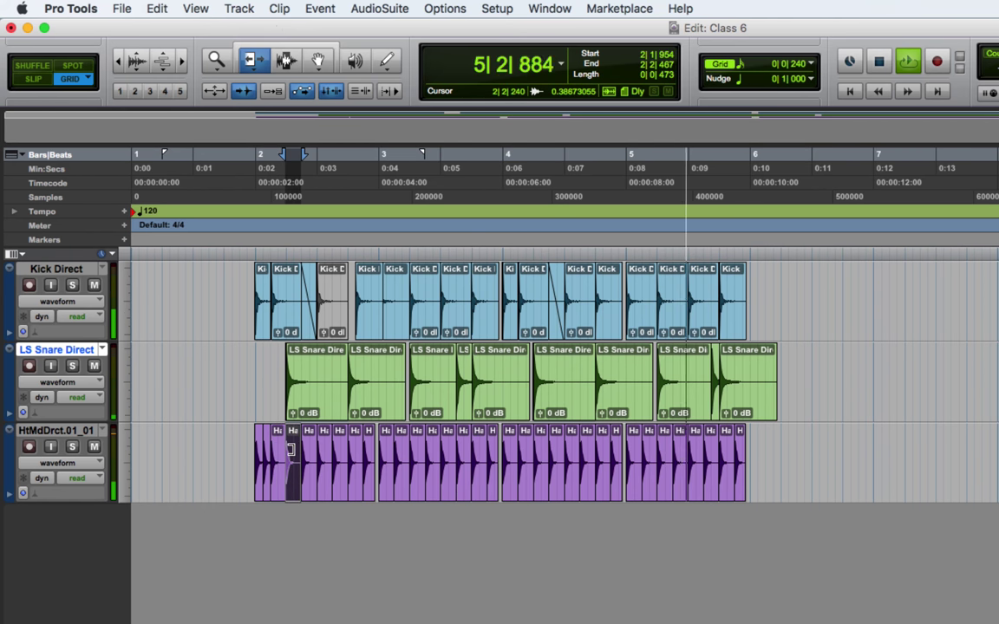
left_click(318, 59)
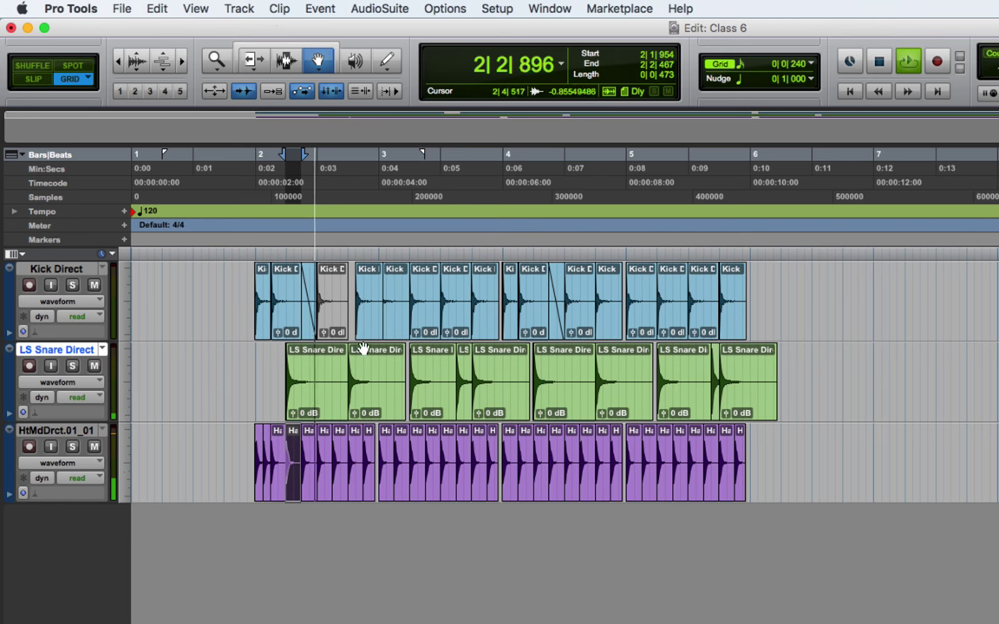
mouse_move(288, 442)
left_mouse_down()
mouse_move(290, 459)
mouse_move(298, 448)
left_mouse_up()
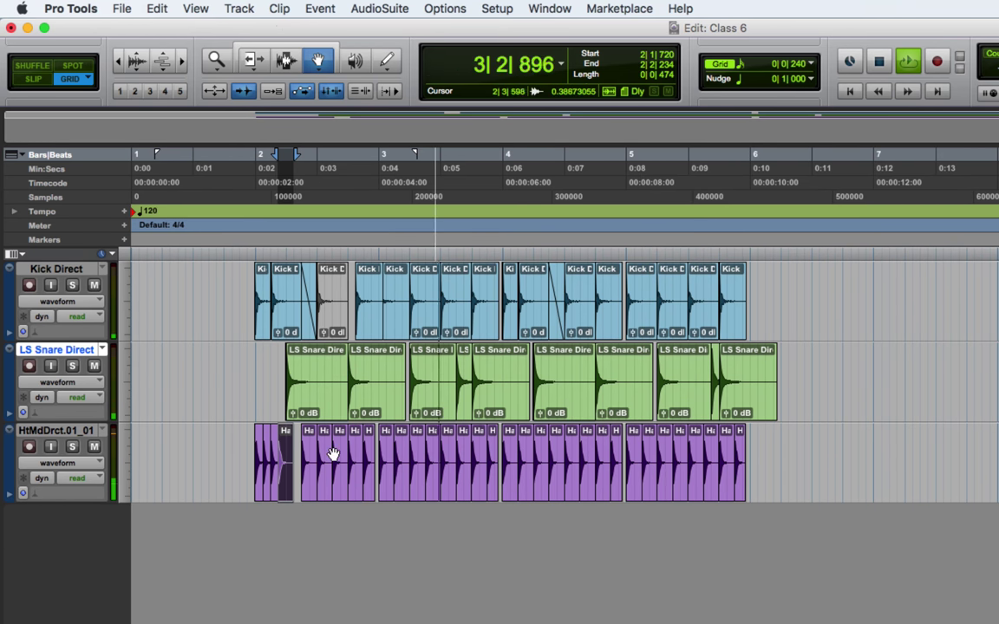
Step: Select the three hat clips from 2|1|240 to 2|2|234 and set the grid value to 1/32 note
left_click(258, 451)
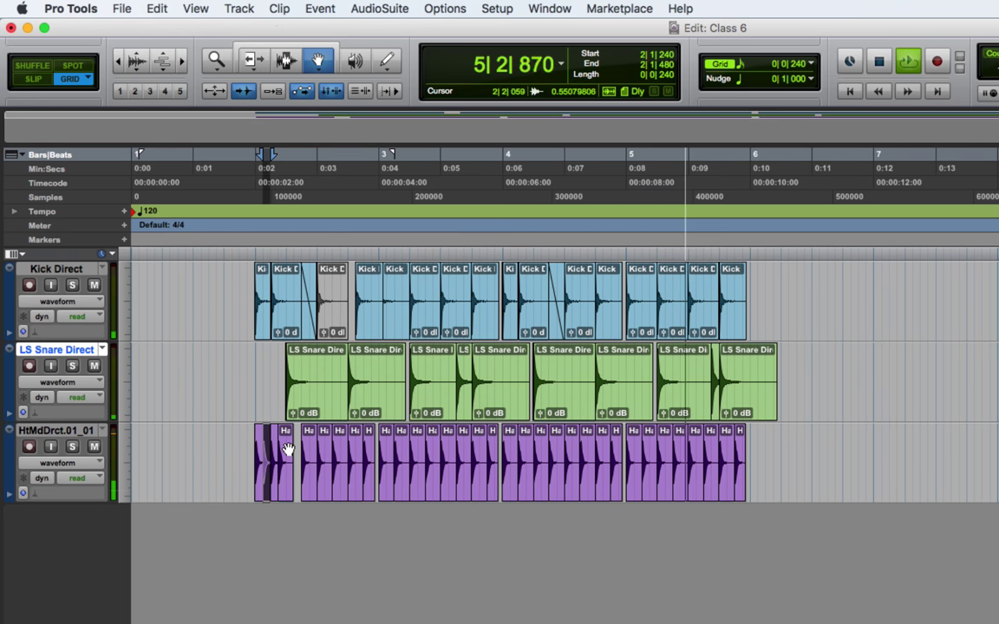
left_click(288, 449)
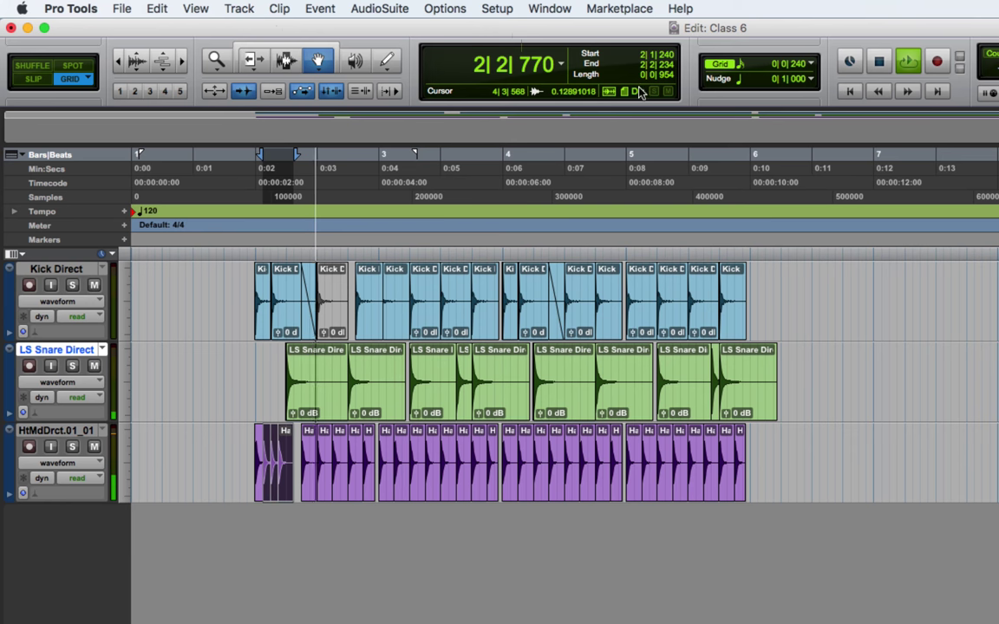
left_click(789, 64)
left_click(835, 78)
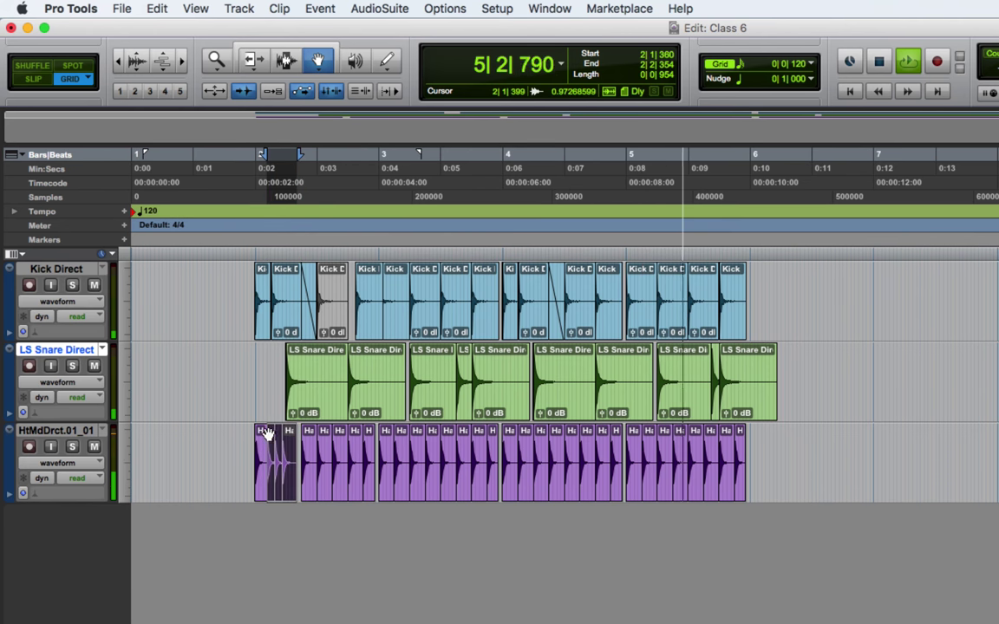
Step: Try shifting the three selected hat clips to start at 2|1|360 and undo the move
left_click(318, 441)
left_click(276, 440)
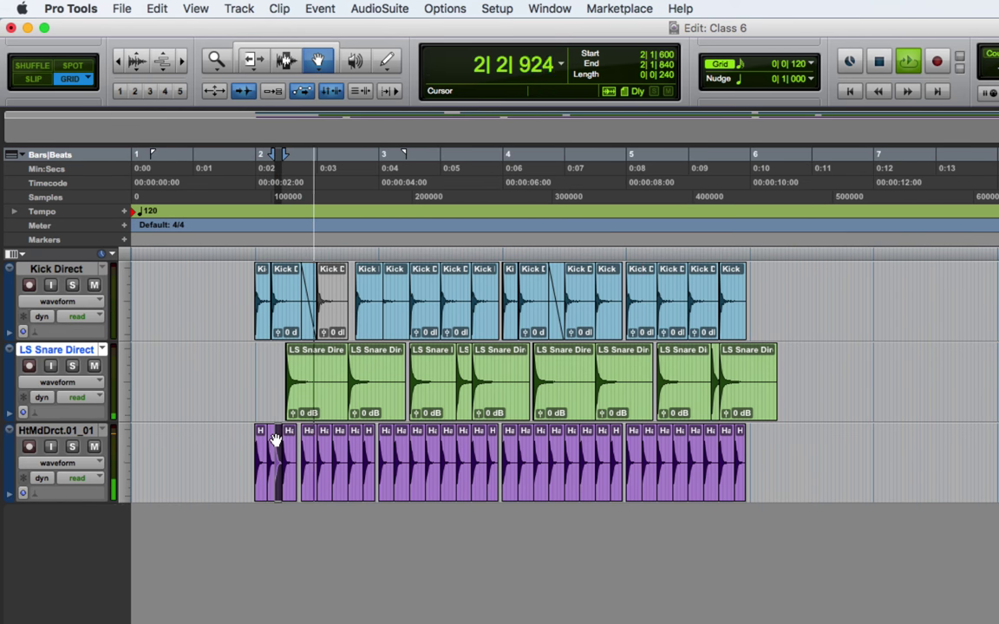
key("super+z")
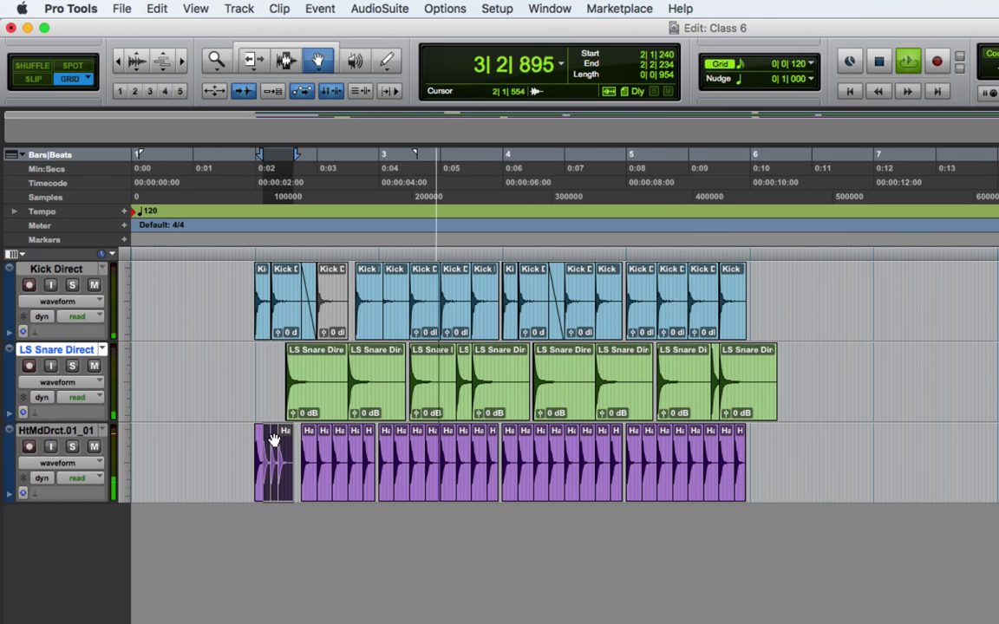
Step: Delete the hat clips at 2|1|480, on the second half of beat 3 in bar 2, and at 3|2|474
left_click(272, 440)
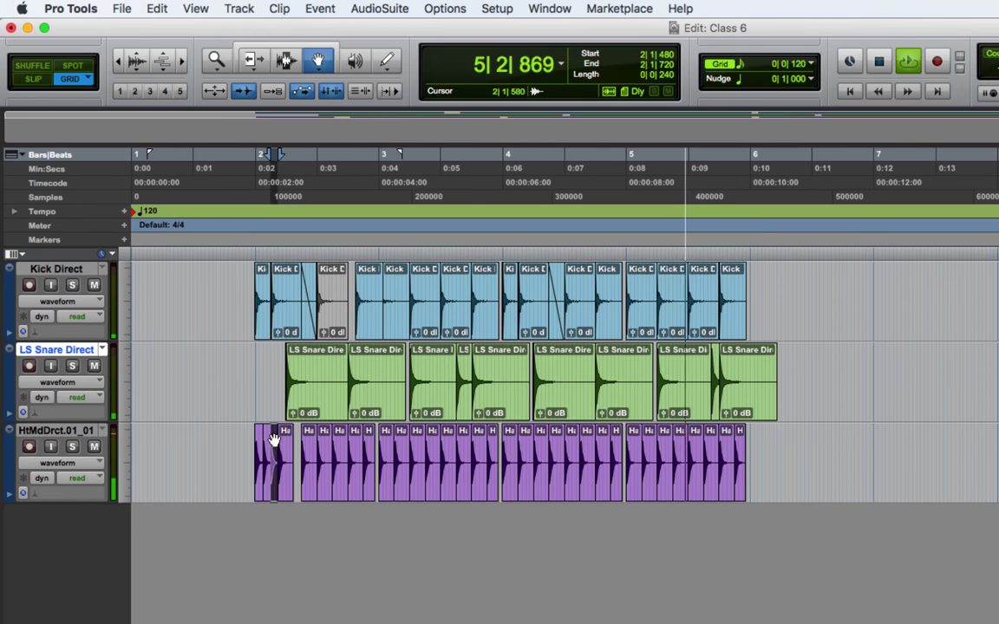
key("Delete")
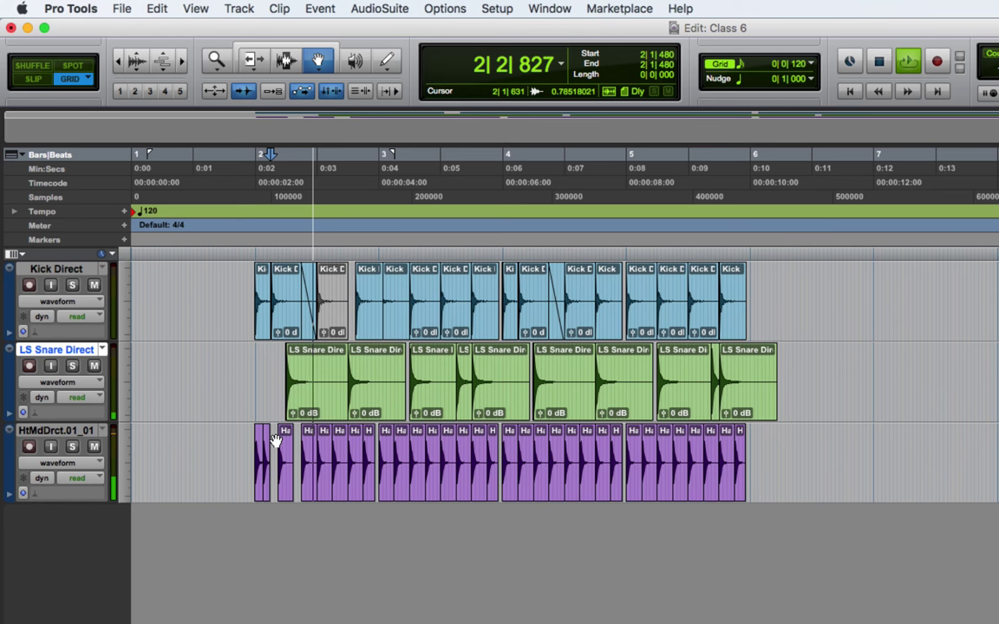
left_click(339, 446)
key("Delete")
left_click(431, 446)
key("Delete")
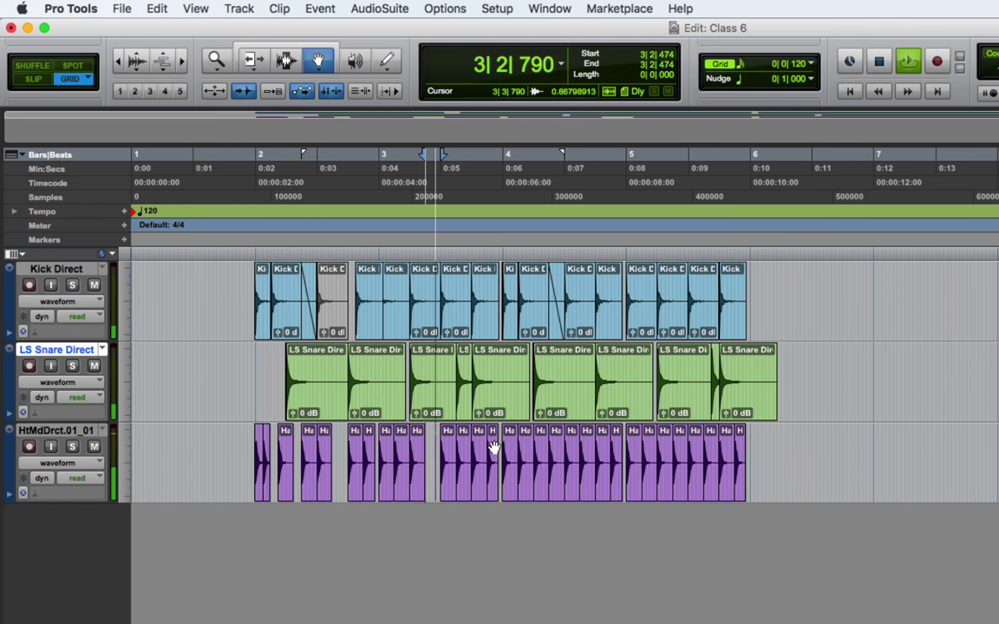
Step: Delete the third, fifth and seventh hat clips of bar 4 and the second, fourth and sixth hat clips of bar 5
left_click(540, 449)
key("Delete")
left_click(569, 445)
key("Delete")
left_click(603, 449)
key("Delete")
left_click(683, 448)
key("Delete")
left_click(648, 457)
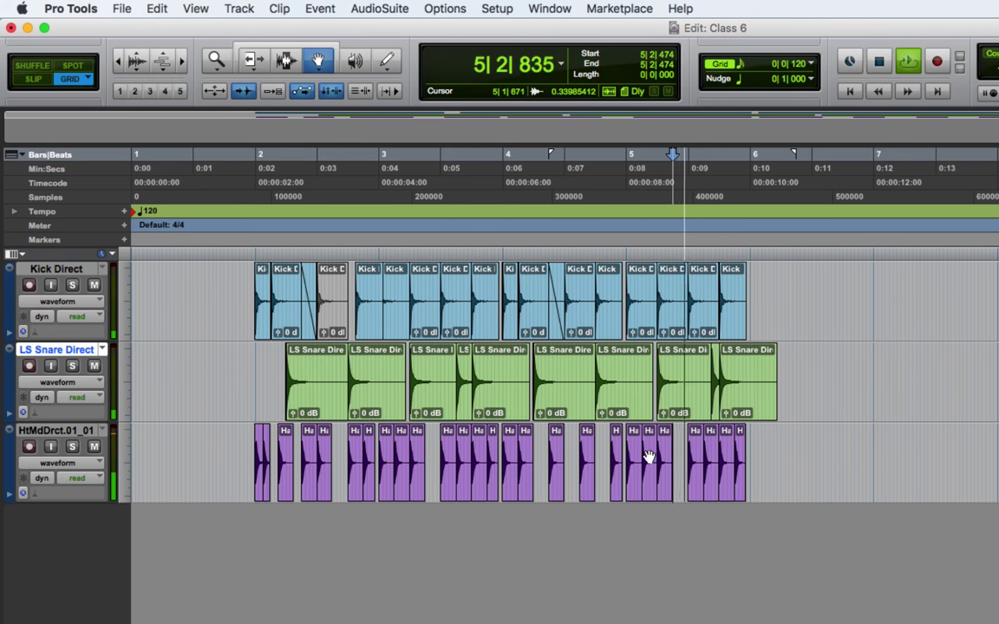
key("Delete")
left_click(707, 451)
key("Delete")
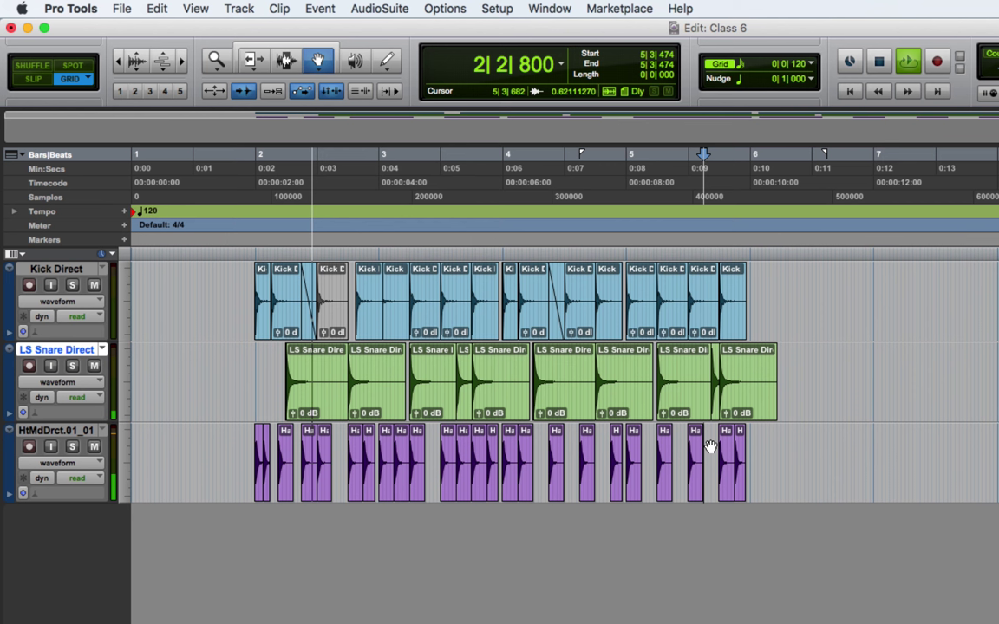
Step: Stop the loop, play the edited pattern once more, stop it, and switch to the Selector tool
key("space")
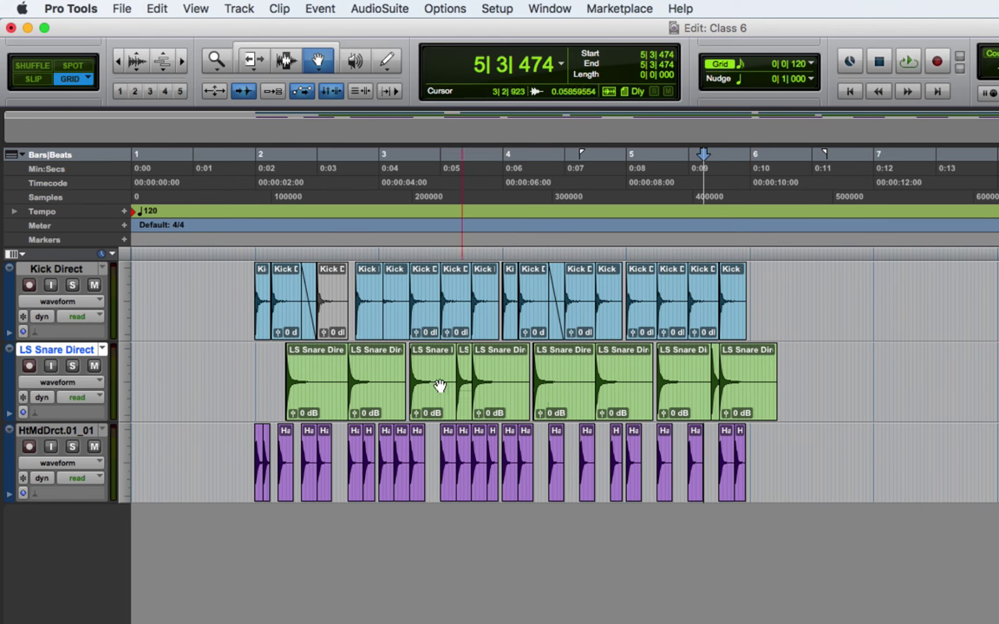
key("space")
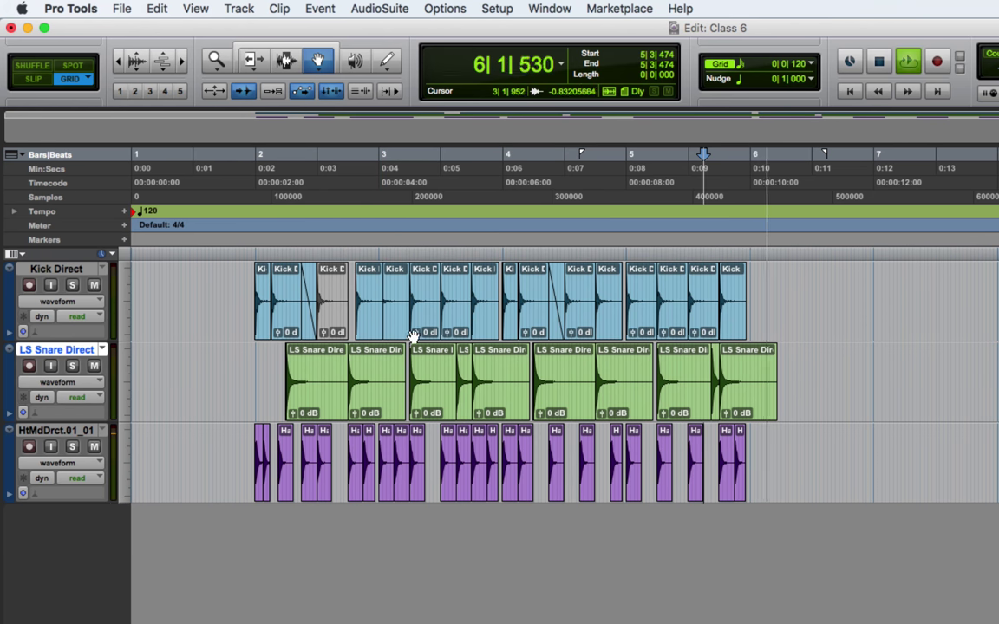
key("space")
left_click(287, 60)
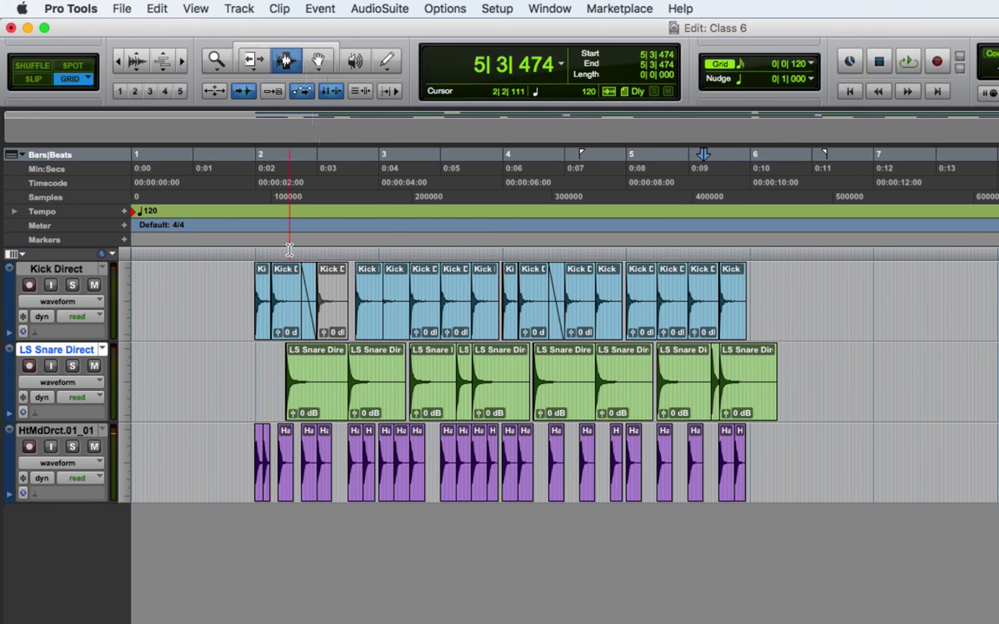
Step: Select bars 2 through 5 on the Kick Direct track and start loop playback
mouse_move(249, 276)
left_mouse_down()
mouse_move(774, 303)
mouse_move(751, 291)
mouse_move(255, 272)
left_mouse_up()
key("space")
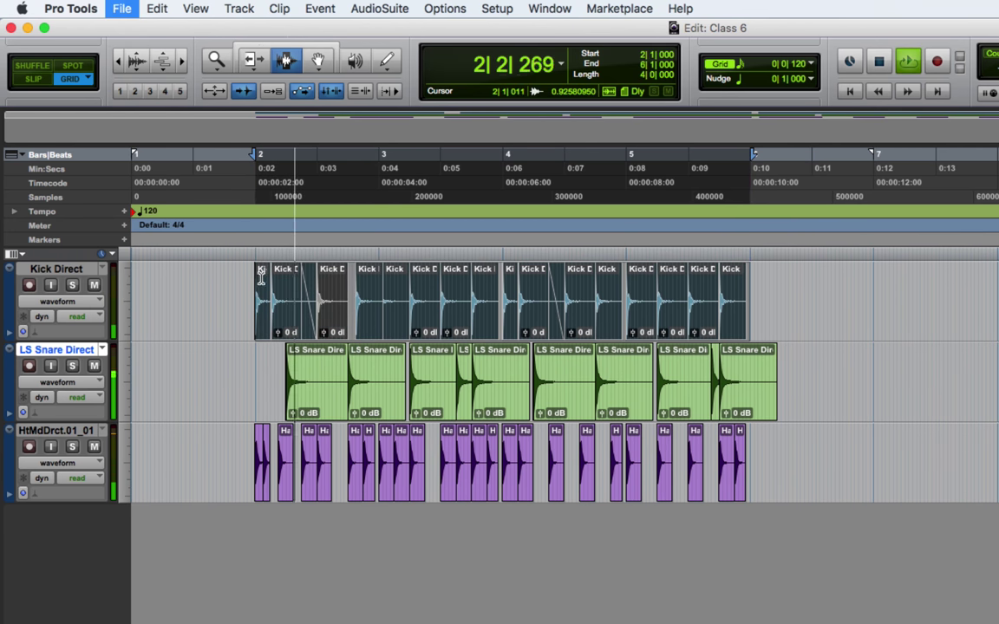
Step: Reverse the second snare clip of bar 2 with the AudioSuite Reverse effect, listen to the loop, and stop playback
key("F8")
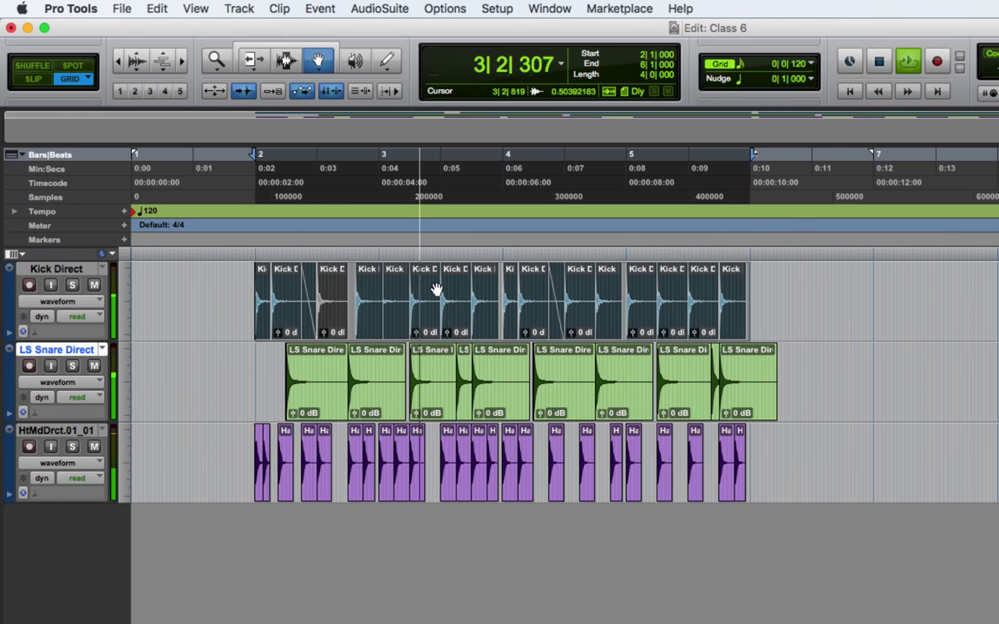
left_click(384, 366)
left_click(317, 8)
mouse_move(286, 9)
mouse_move(379, 8)
mouse_move(434, 140)
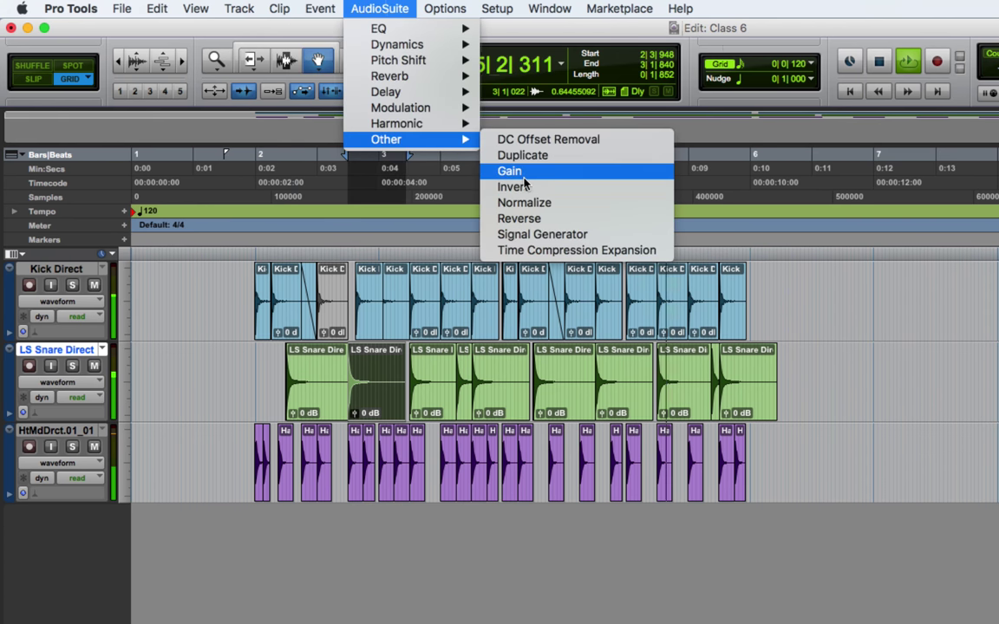
left_click(523, 219)
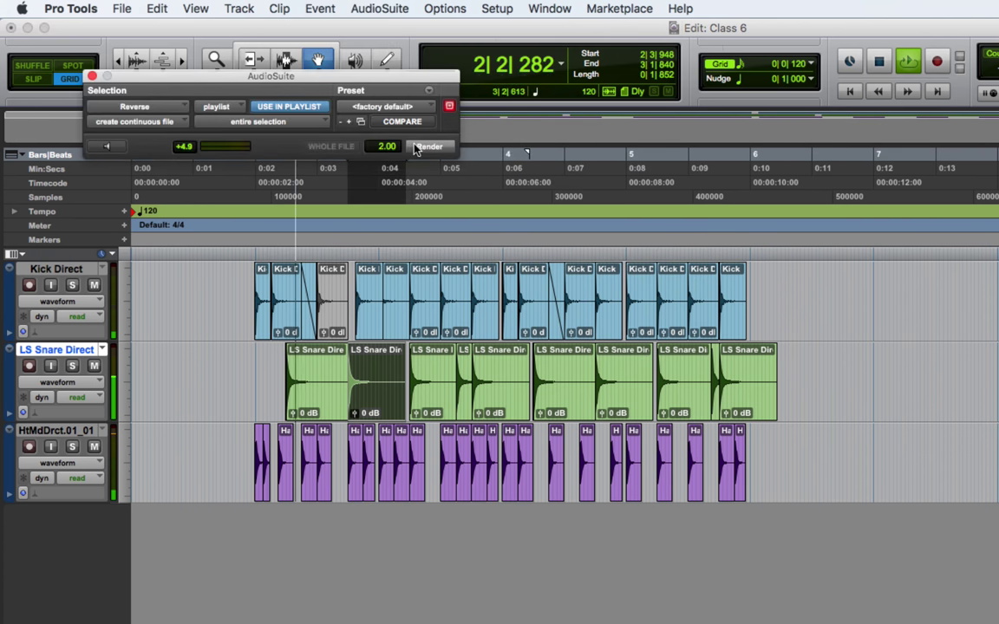
left_click(92, 78)
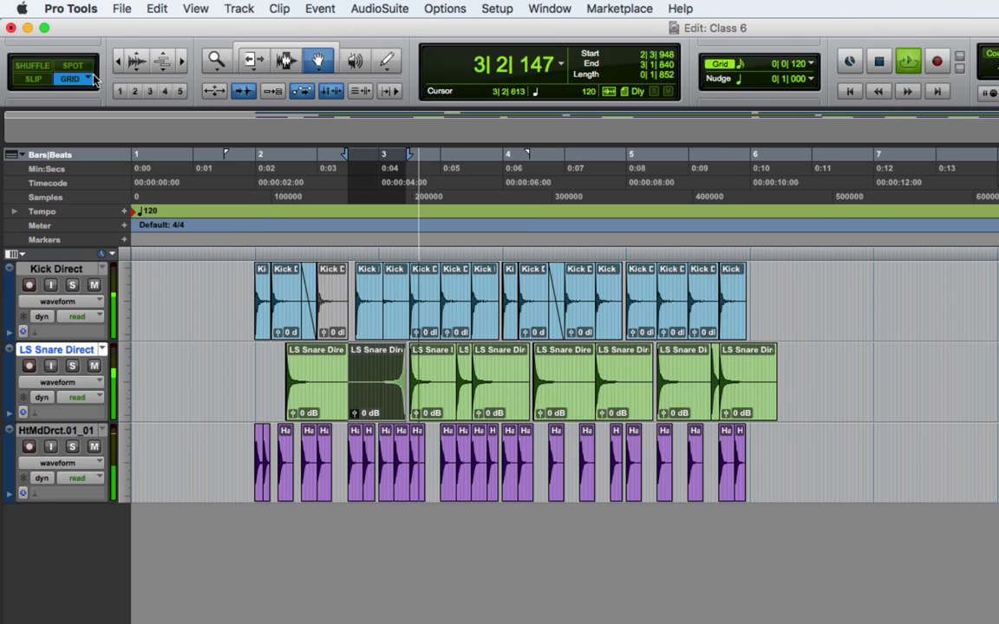
key("space")
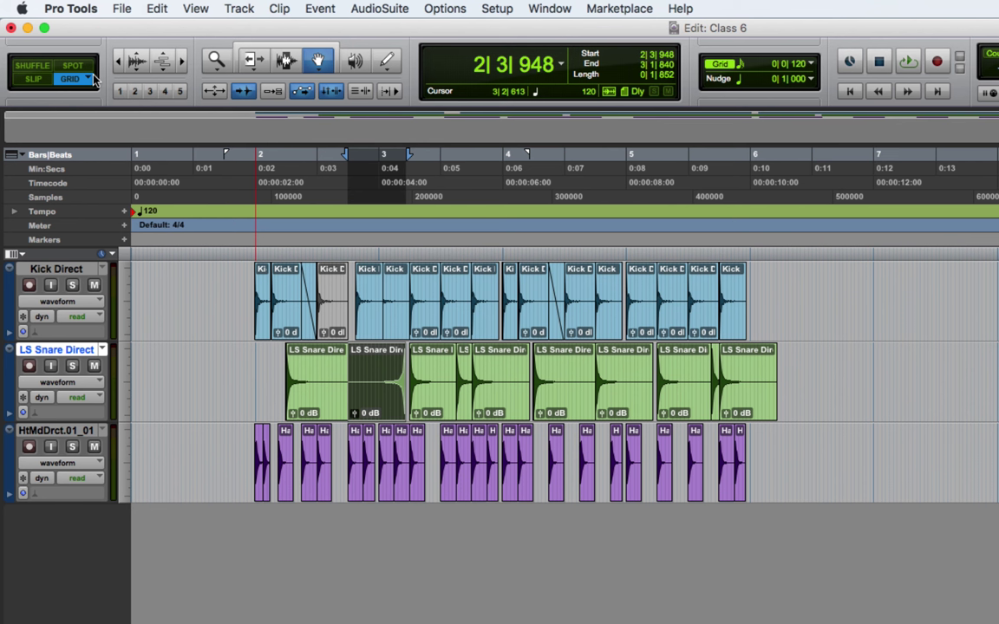
Step: Undo the snare reversal, all the hat deletions, and the kick edits back through the muting of the bar 2 kick clip
key("super+z")
key("super+z")
key("super+z")
key("super+z")
key("super+z")
key("super+z")
key("super+z")
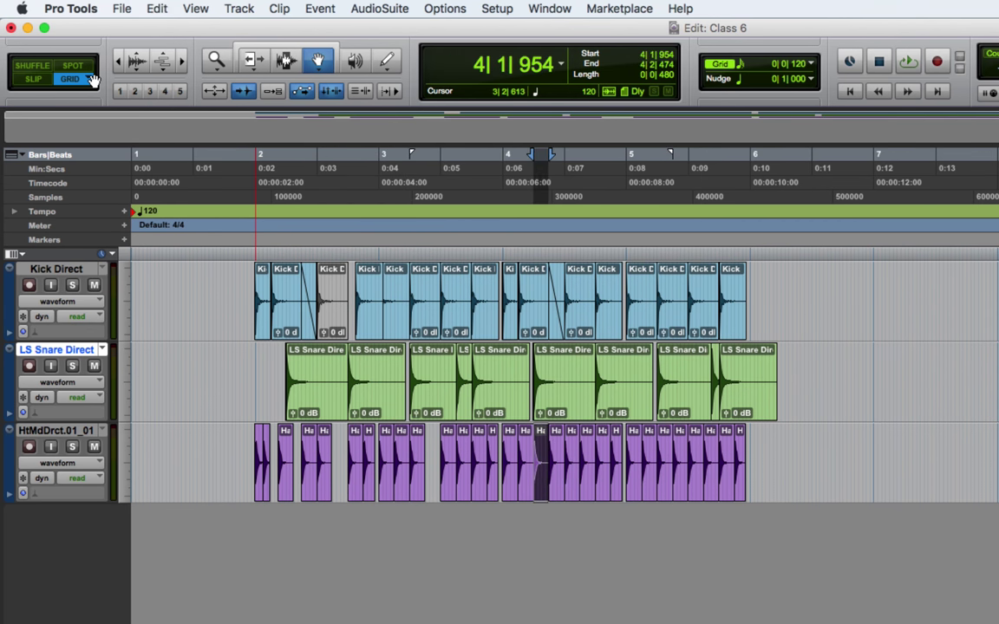
key("super+z")
key("super+z")
key("super+z")
key("super+z")
key("super+z")
key("super+z")
key("super+z")
key("super+z")
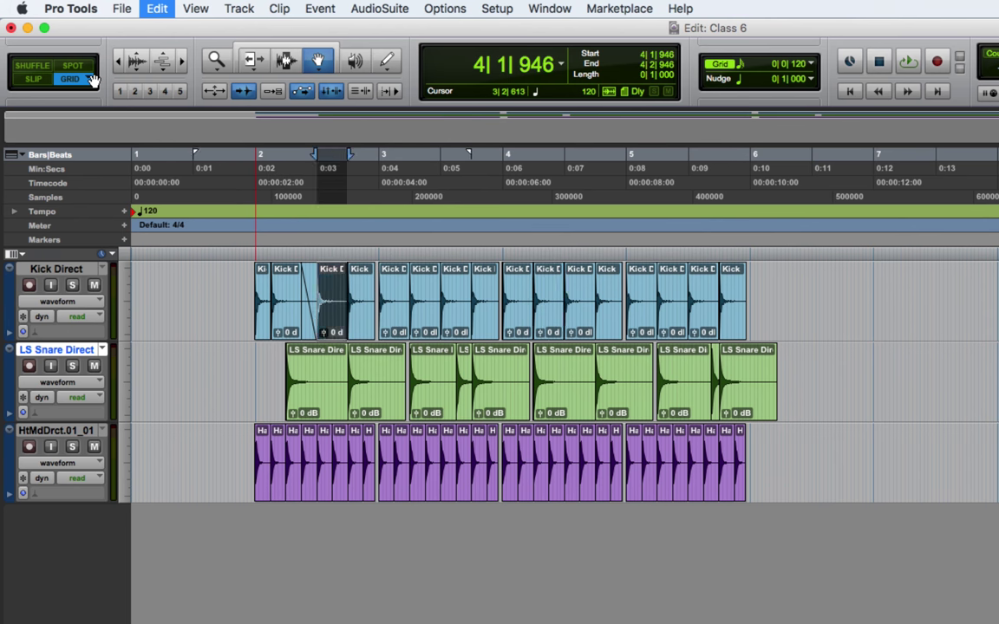
Step: Undo the remaining kick and snare variations, continuing back through the last two snare duplications
key("super+shift+z")
key("super+shift+z")
key("super+shift+z")
key("super+shift+z")
key("super+shift+z")
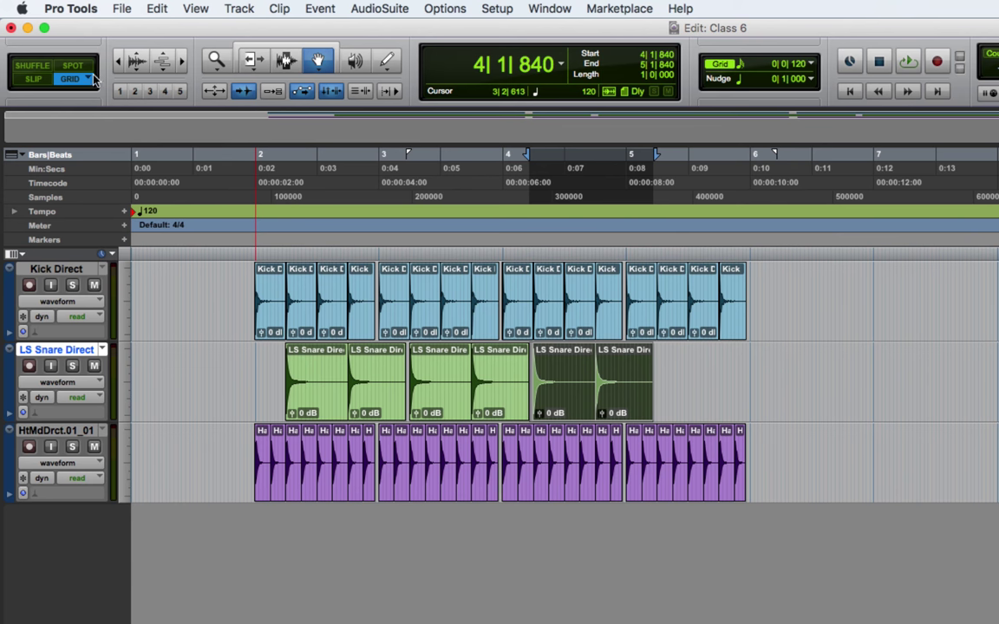
key("super+z")
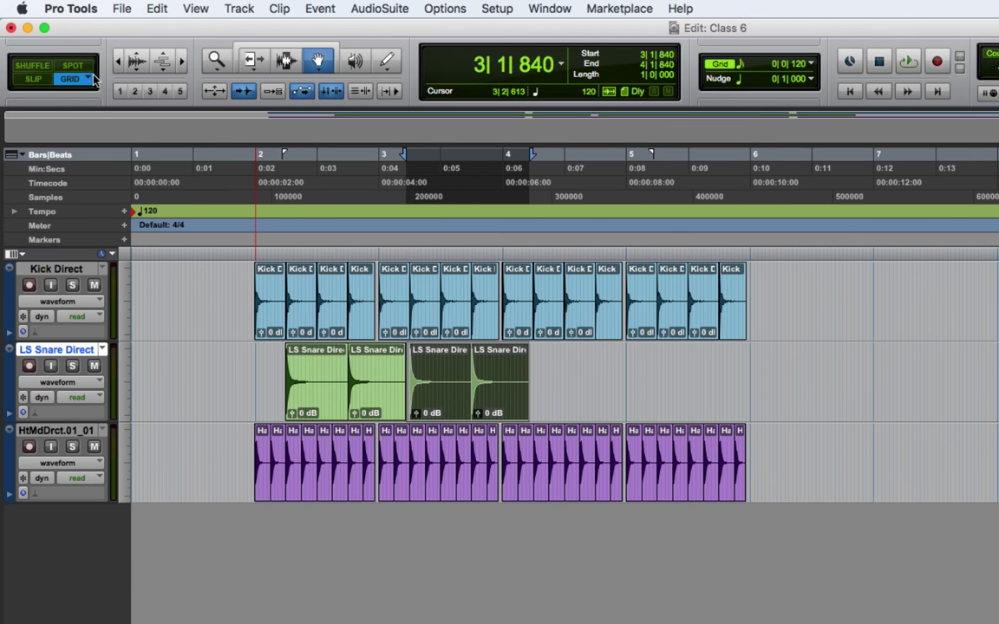
Step: Redo the last two snare duplications to complete the straight four-bar snare pattern, and save the session
left_click(157, 9)
mouse_move(219, 392)
mouse_move(198, 7)
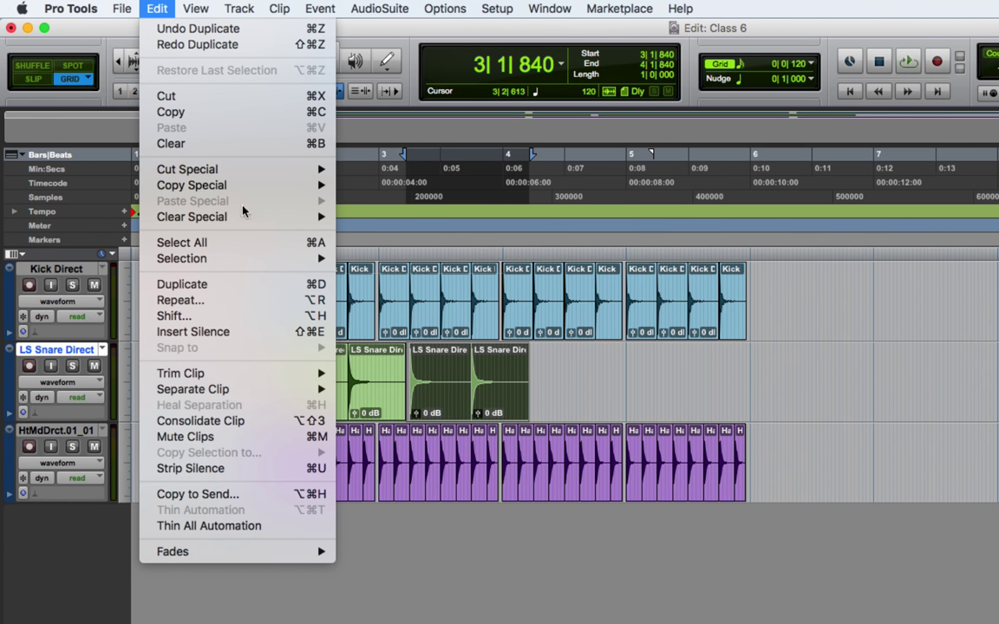
left_click(159, 43)
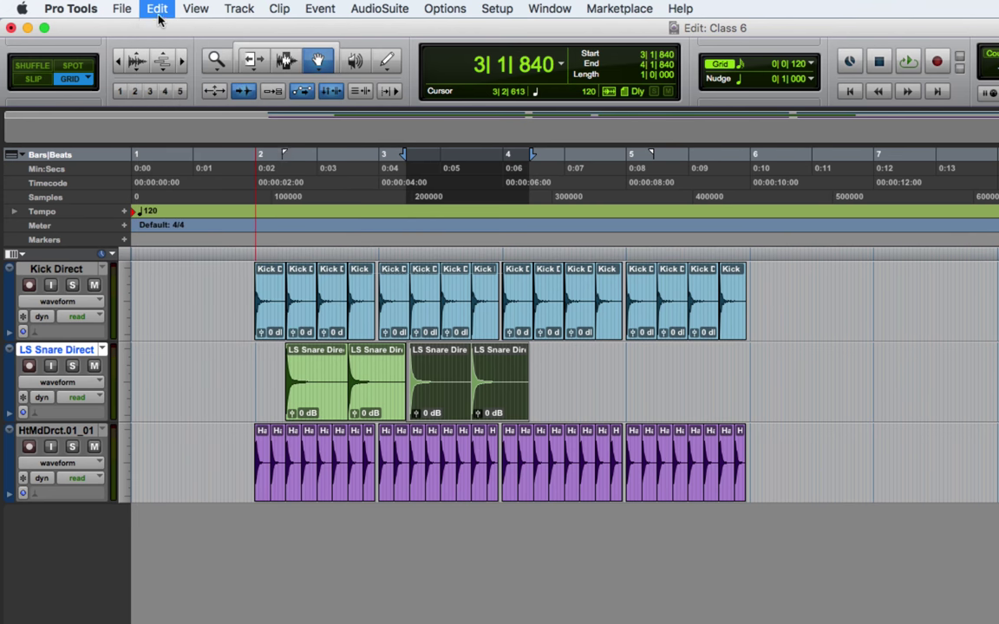
left_click(159, 15)
left_click(163, 42)
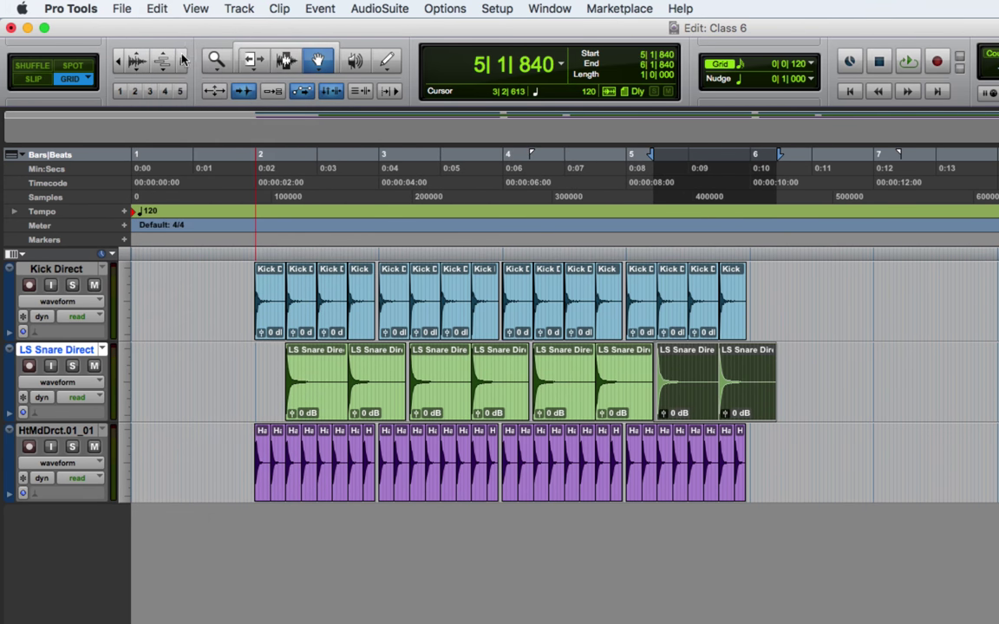
left_click(578, 287)
key("super+s")
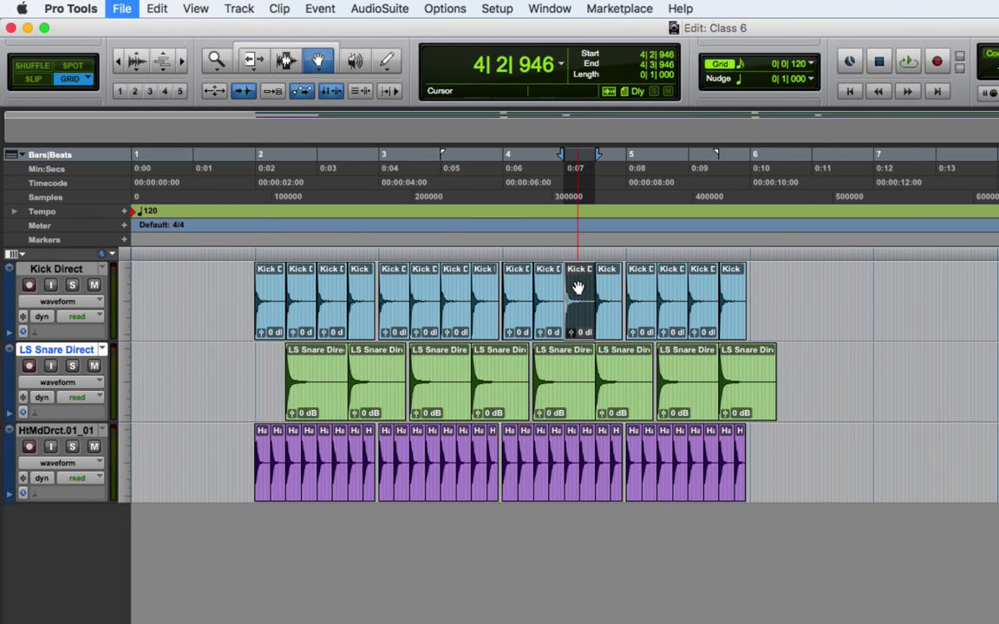